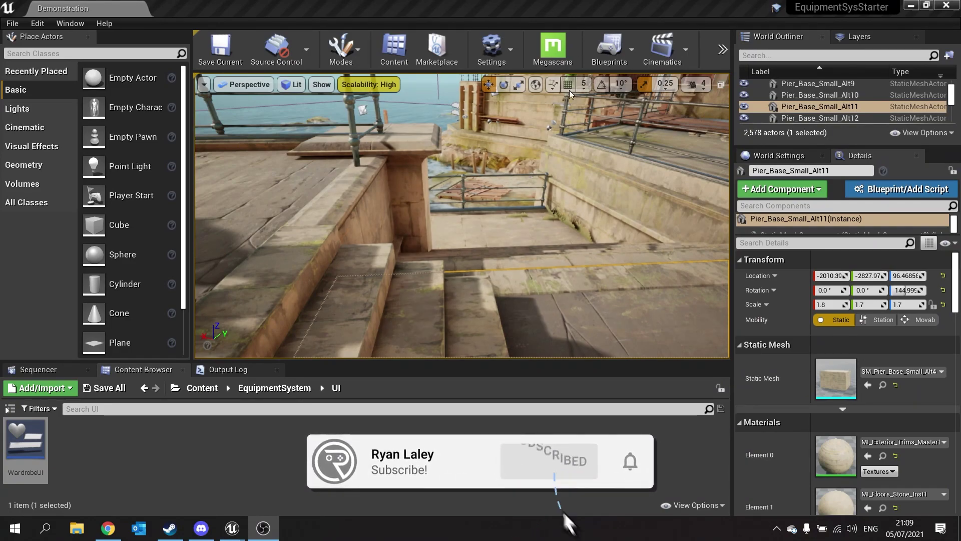
Step: Swing the viewport toward the harbour and sea, then run and end a quick play test
{"action": "right_click_drag", "start_coordinate": [570, 95], "coordinate": [570, 94]}
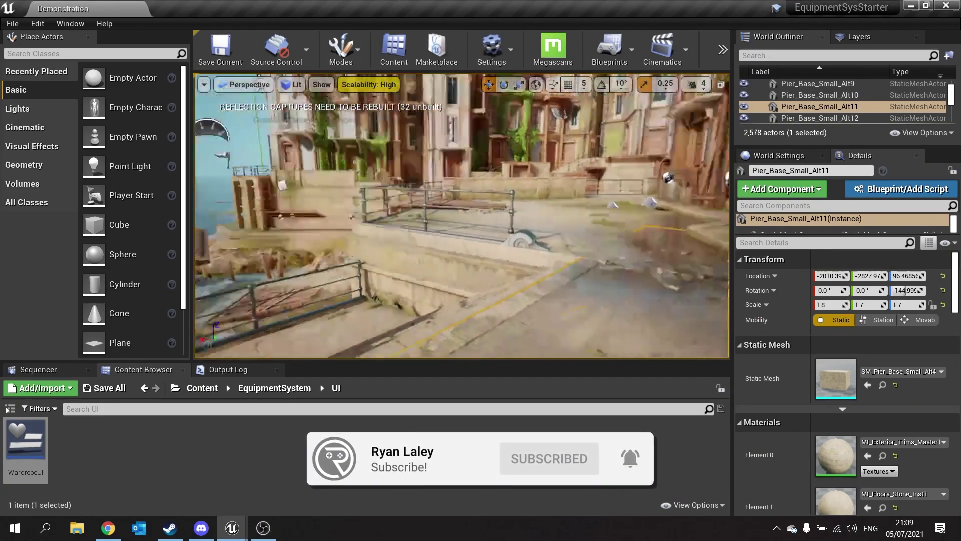
{"action": "right_click_drag", "start_coordinate": [516, 231], "coordinate": [516, 230]}
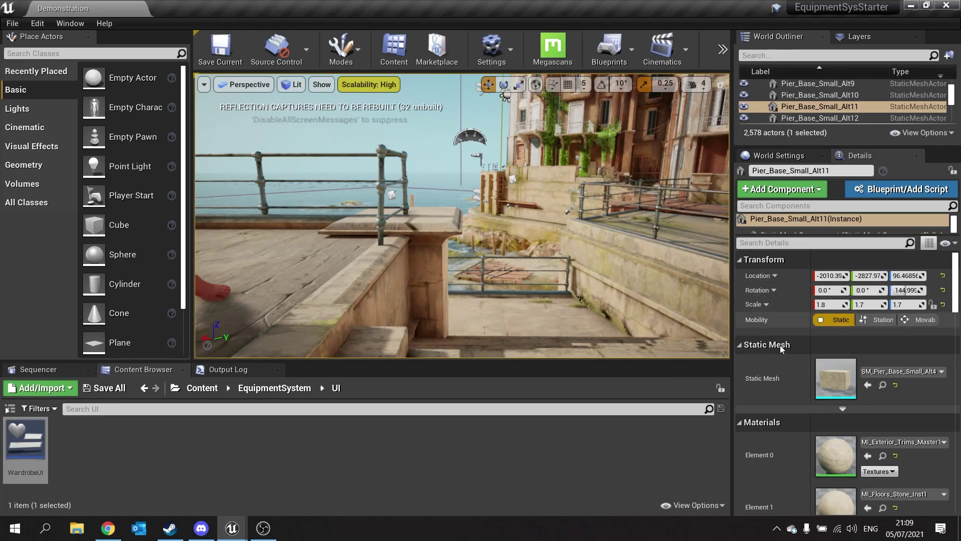
{"action": "left_click", "coordinate": [723, 49]}
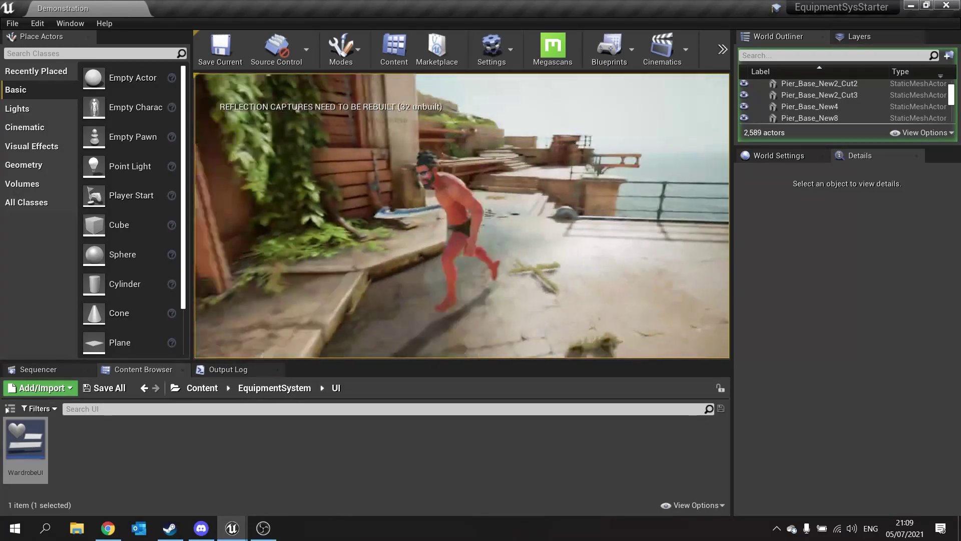
{"action": "key", "text": "Escape"}
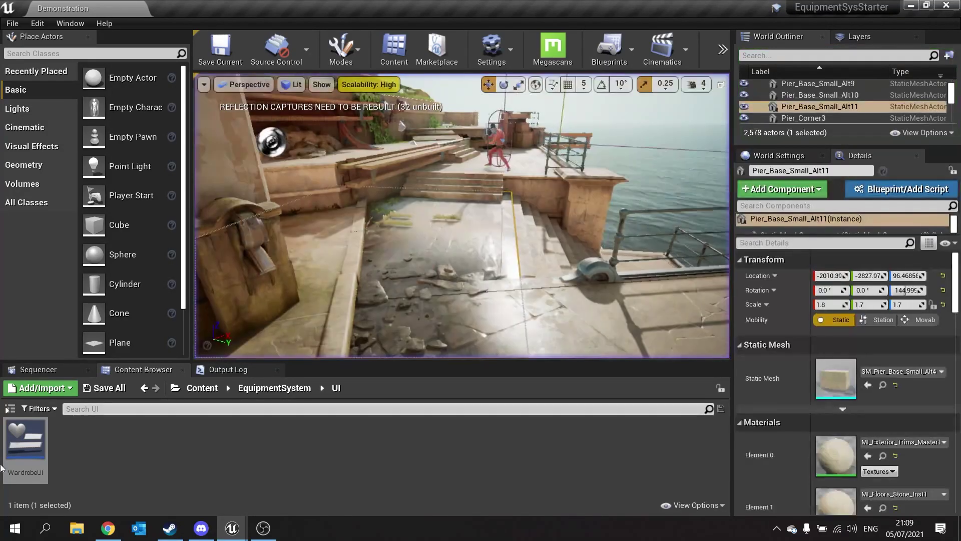
Step: Open WardrobeUI and step through its hierarchy, ending on the Horizontal Box
{"action": "double_click", "coordinate": [37, 451]}
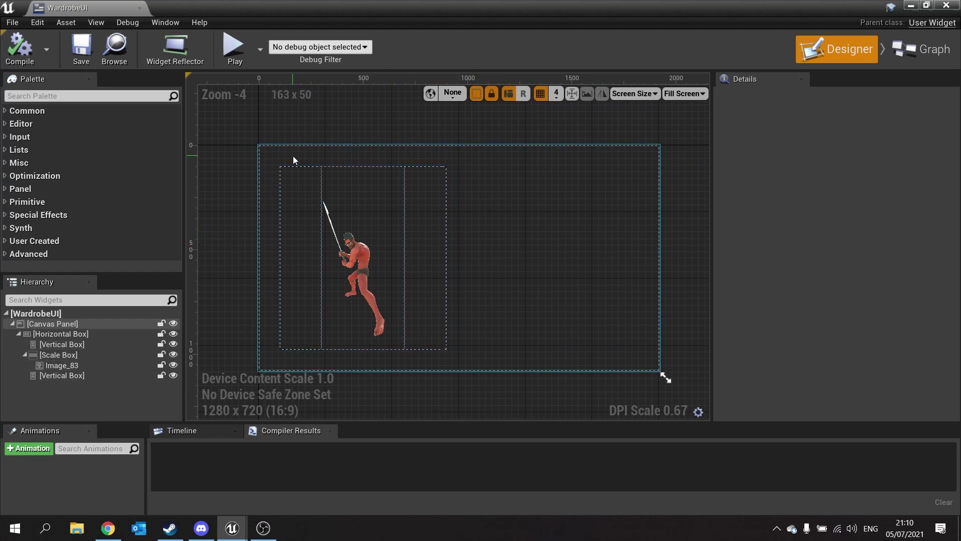
{"action": "left_click", "coordinate": [295, 227]}
{"action": "left_click", "coordinate": [348, 332]}
{"action": "left_click", "coordinate": [287, 245]}
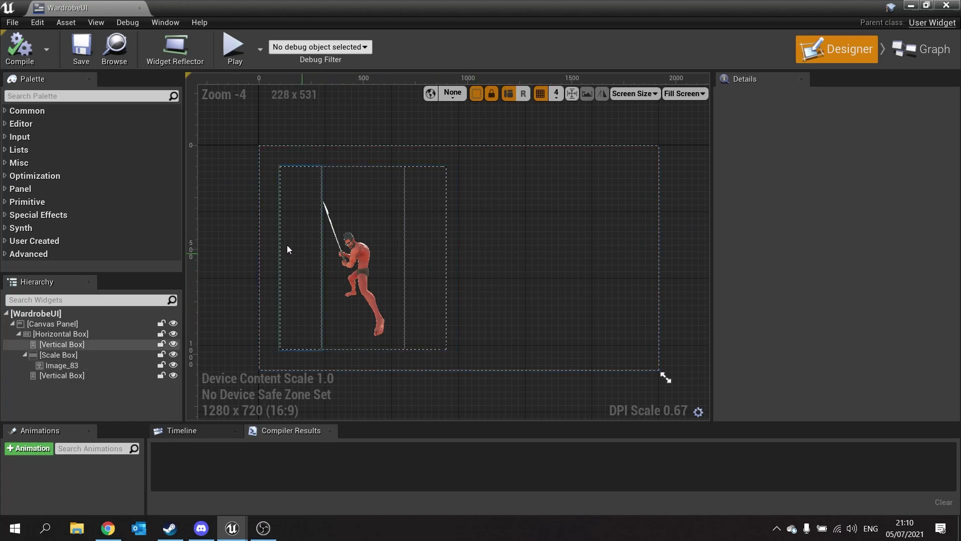
{"action": "left_click", "coordinate": [113, 323]}
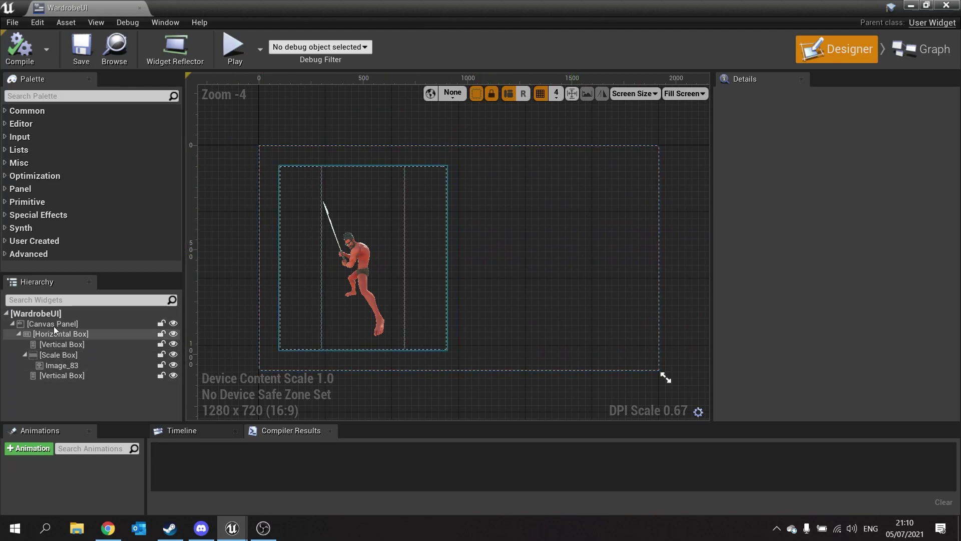
{"action": "left_click", "coordinate": [71, 334]}
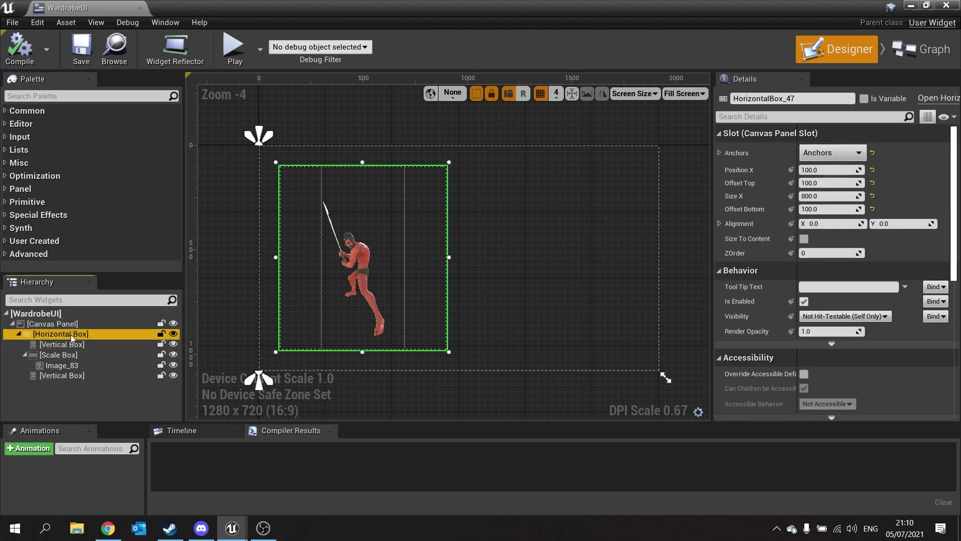
Step: Find Background Blur in the palette and add it to the Canvas Panel
{"action": "left_click", "coordinate": [124, 96]}
{"action": "type", "text": "blue"}
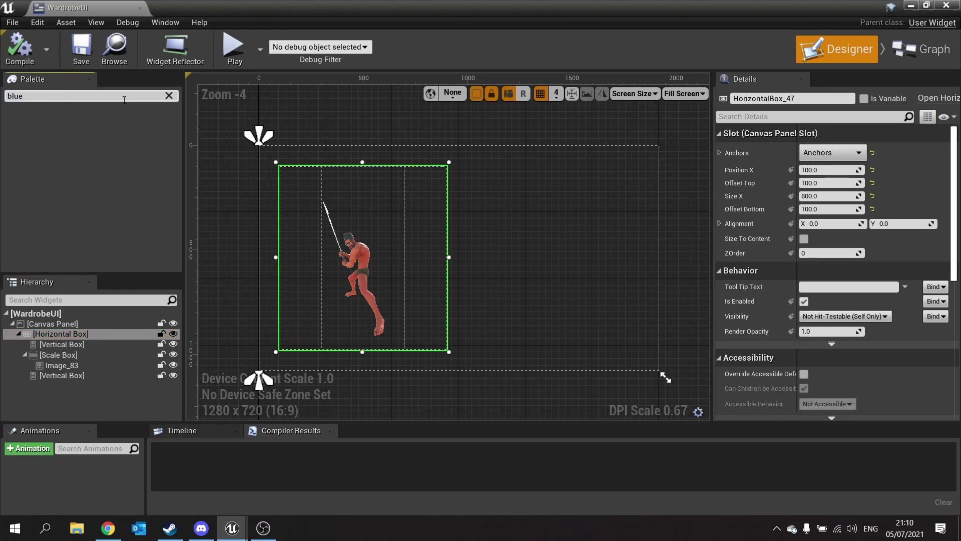
{"action": "key", "text": "BackSpace"}
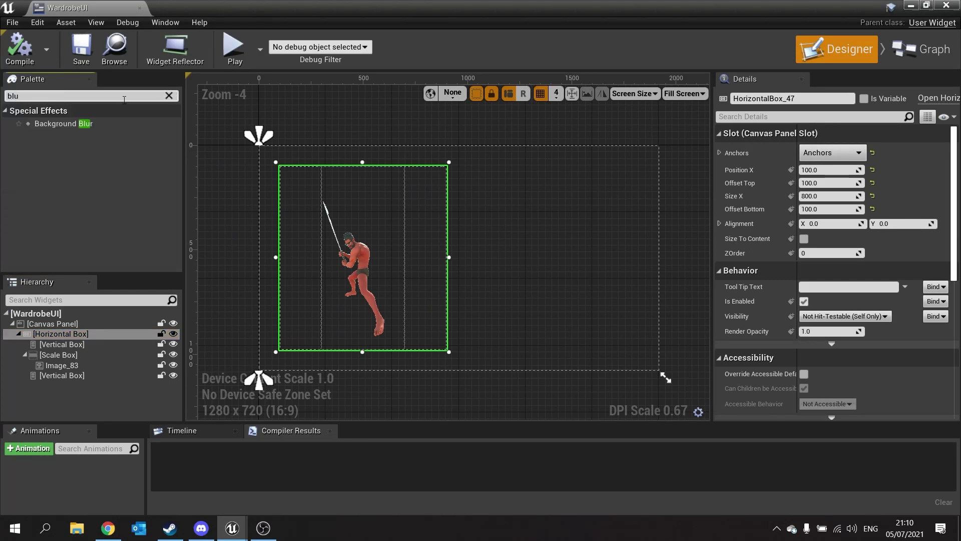
{"action": "left_click_drag", "start_coordinate": [73, 123], "coordinate": [62, 326]}
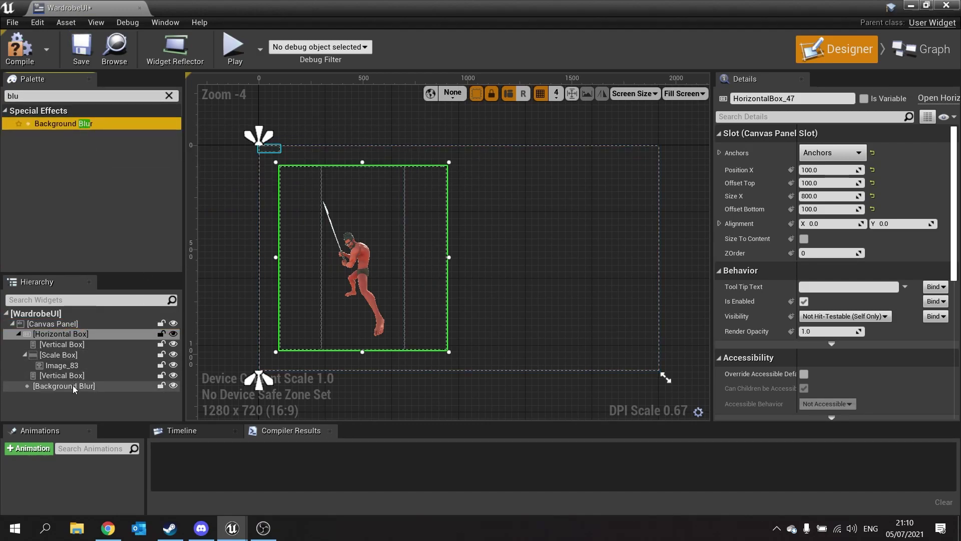
{"action": "left_click", "coordinate": [74, 386]}
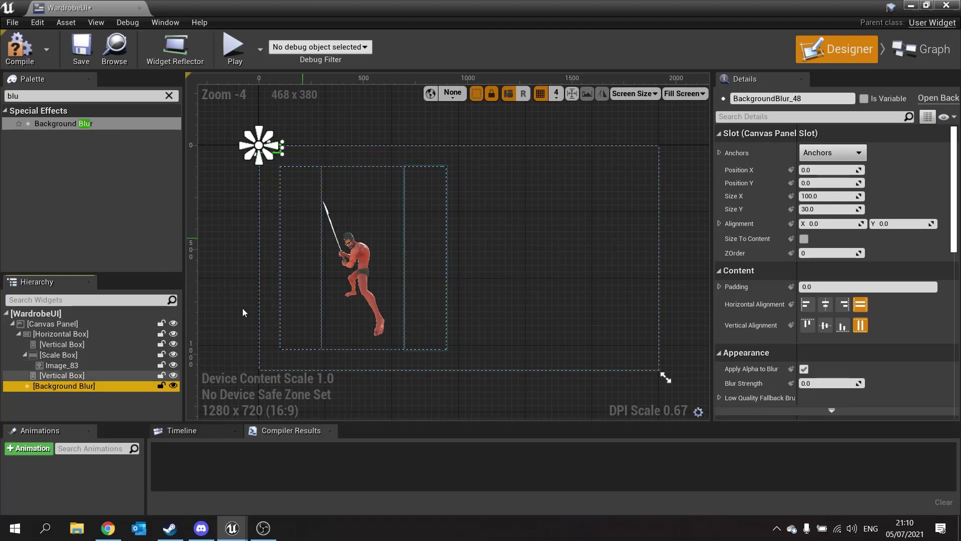
Step: Anchor the blur to full stretch with zero right and bottom offsets
{"action": "left_click", "coordinate": [832, 153]}
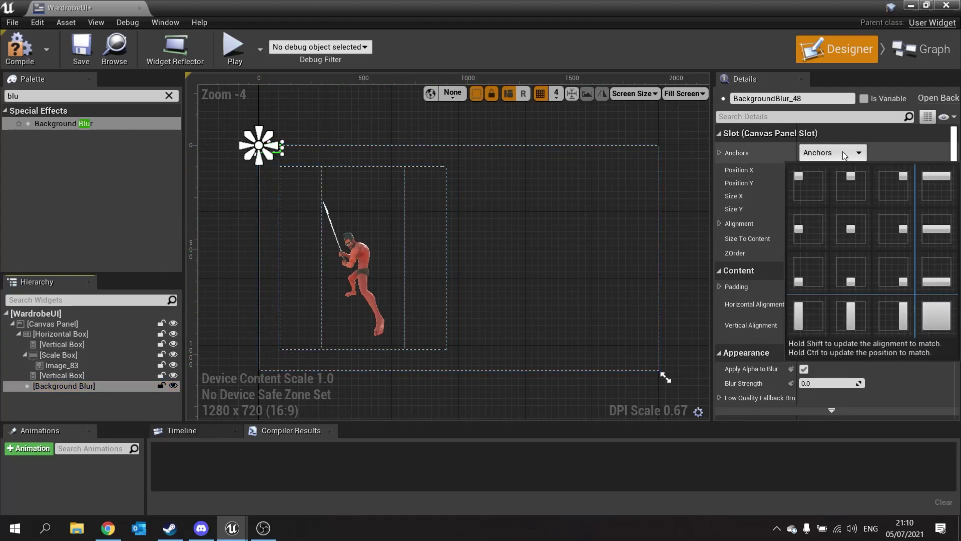
{"action": "left_click", "coordinate": [938, 319]}
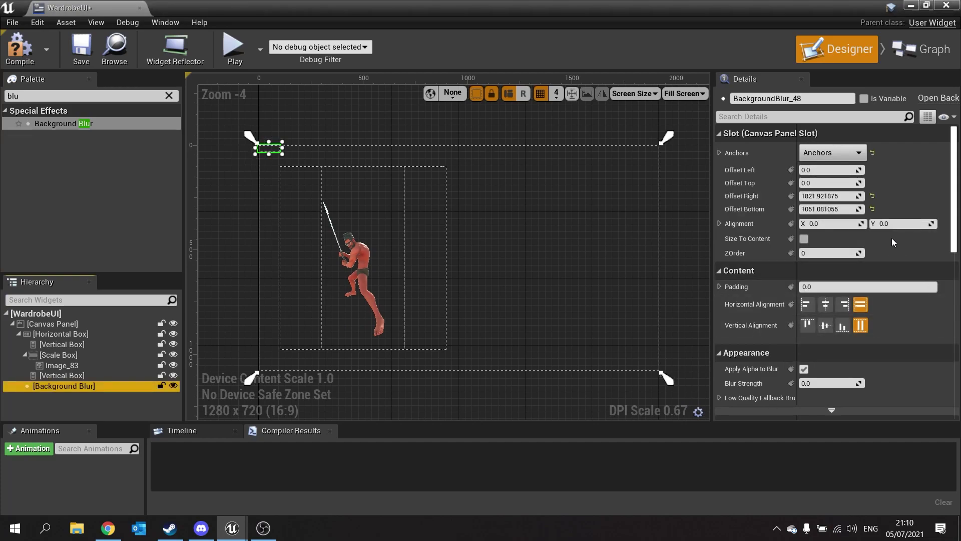
{"action": "left_click", "coordinate": [824, 196]}
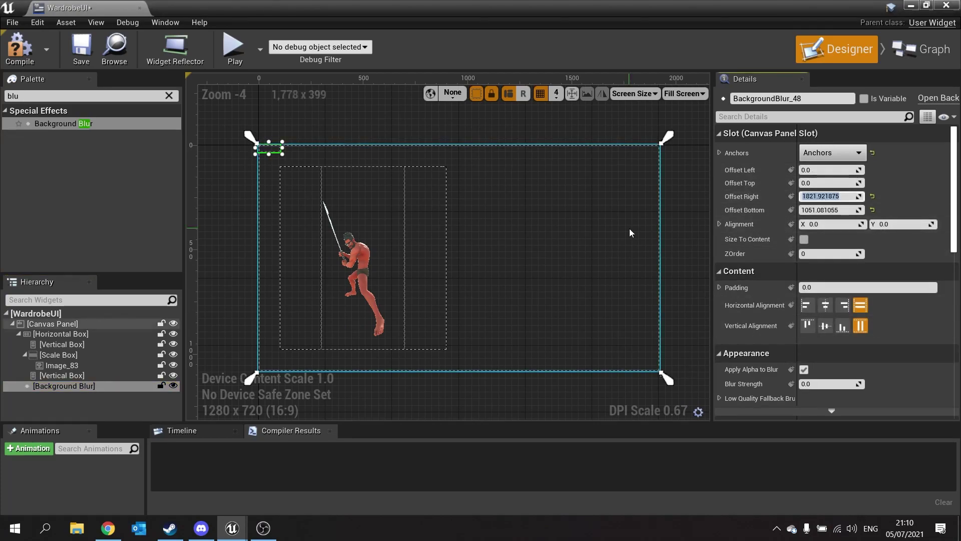
{"action": "key", "text": "Tab"}
{"action": "key", "text": "Return"}
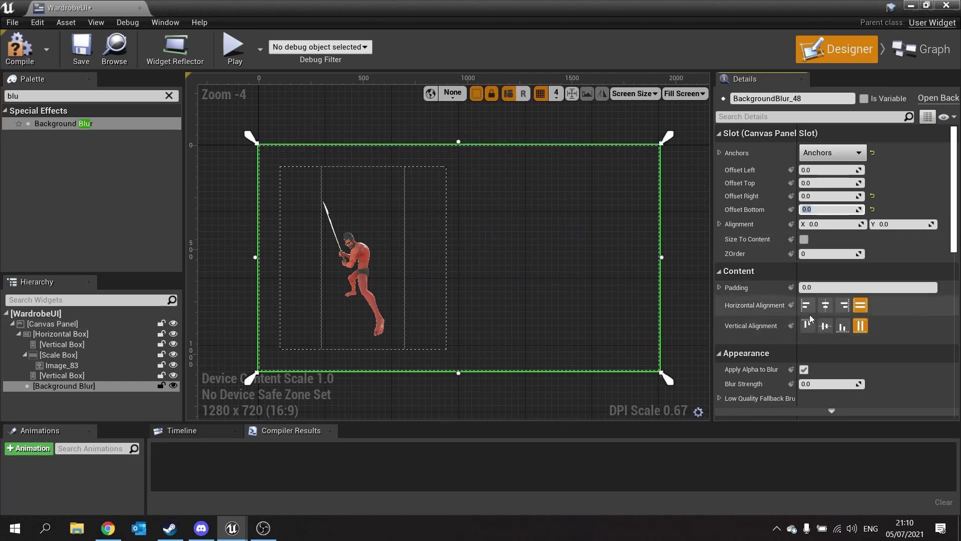
Step: Set Blur Strength to 5.0 and order the blur before the Horizontal Box
{"action": "scroll", "coordinate": [779, 372], "scroll_direction": "down", "scroll_amount": 1}
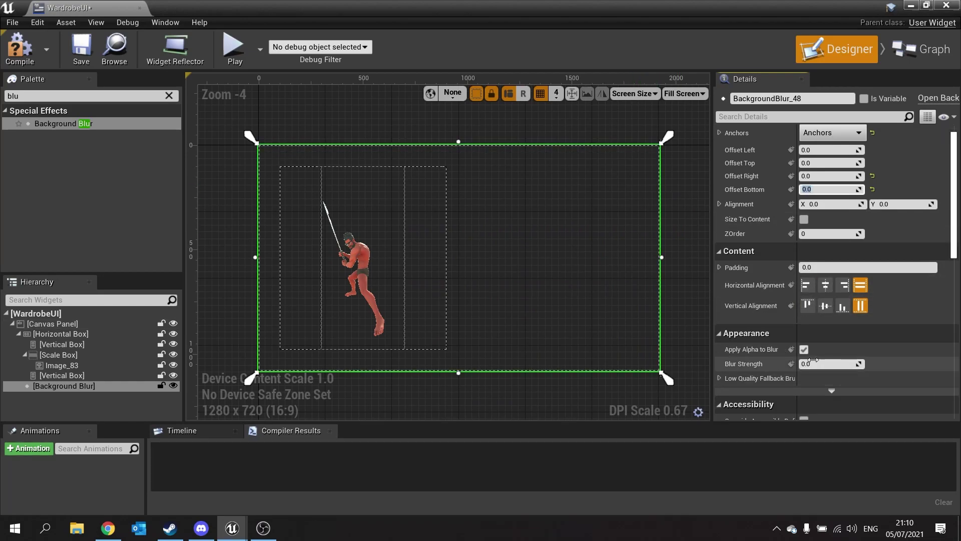
{"action": "left_click", "coordinate": [807, 365]}
{"action": "type", "text": "5.0"}
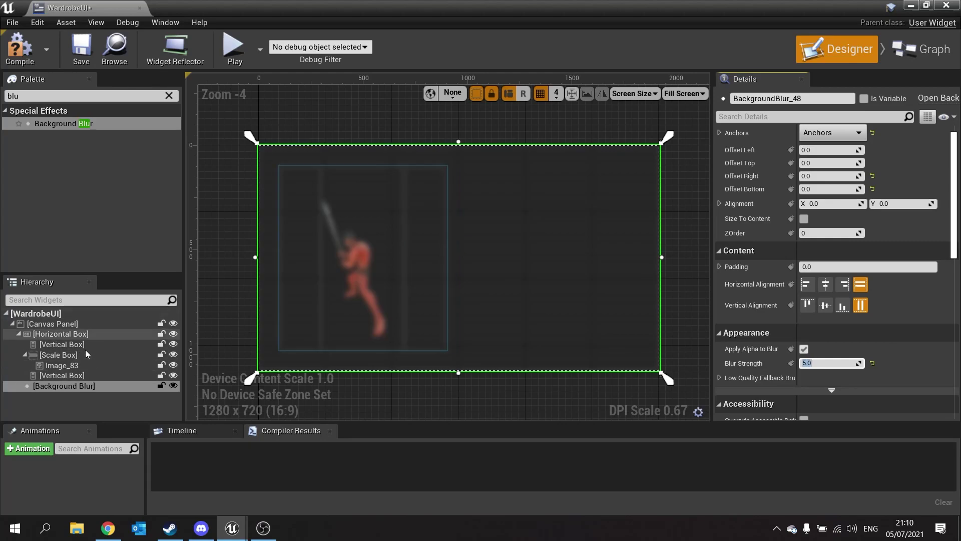
{"action": "left_click_drag", "start_coordinate": [80, 386], "coordinate": [74, 329]}
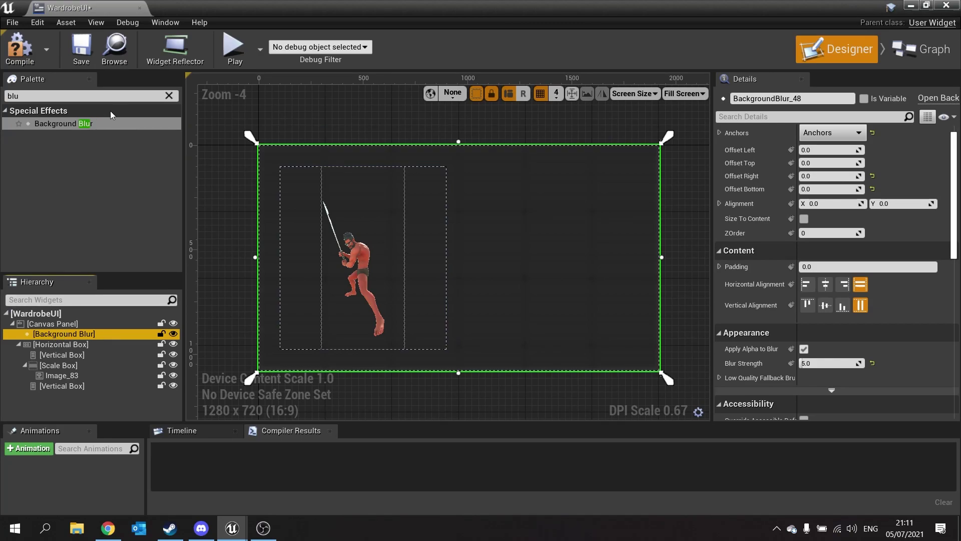
Step: Search the palette for 'borde' and add a Border to the Canvas Panel
{"action": "left_click", "coordinate": [169, 96]}
{"action": "type", "text": "border"}
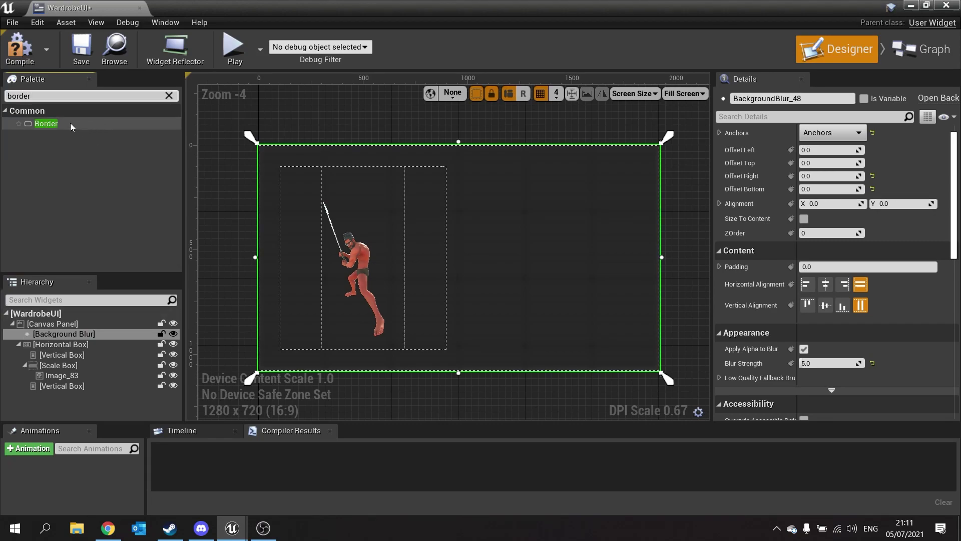
{"action": "left_click_drag", "start_coordinate": [46, 124], "coordinate": [52, 327]}
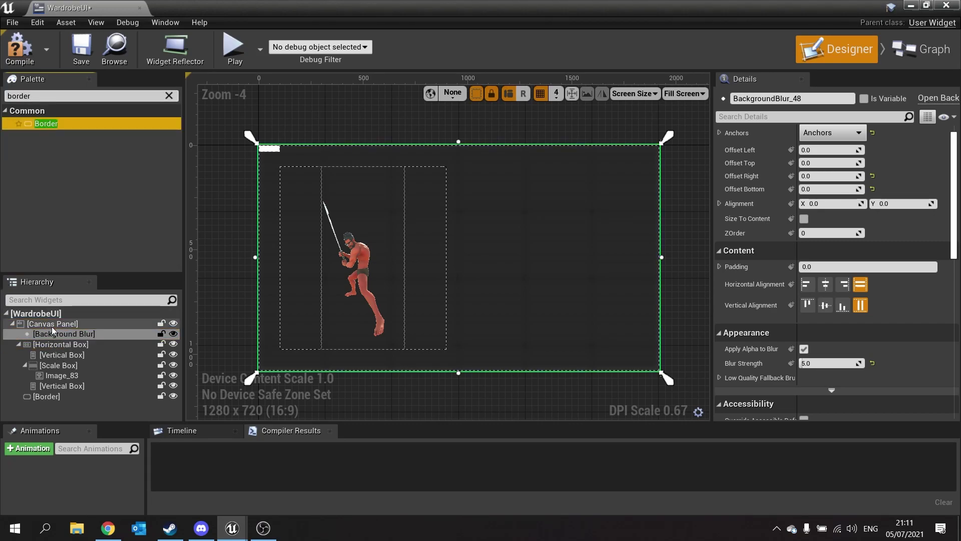
{"action": "left_click", "coordinate": [55, 399]}
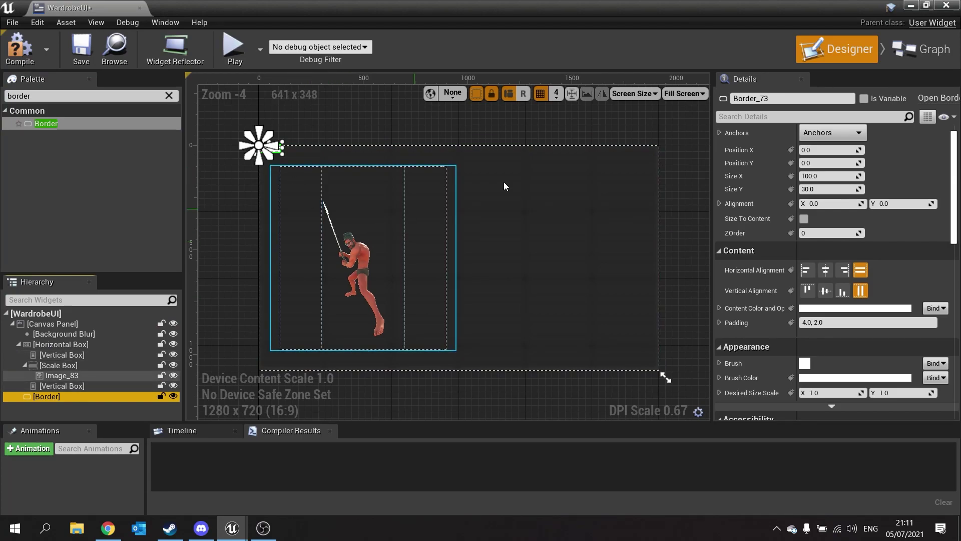
{"action": "scroll", "coordinate": [781, 176], "scroll_direction": "up", "scroll_amount": 1}
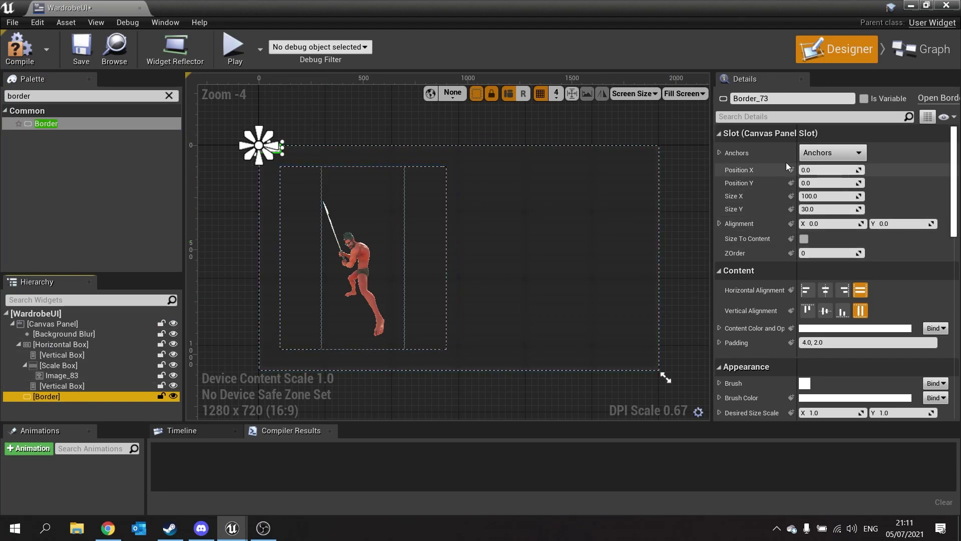
Step: Anchor the Border to full stretch with right and bottom offsets of 0
{"action": "left_click", "coordinate": [825, 154]}
{"action": "left_click", "coordinate": [937, 317]}
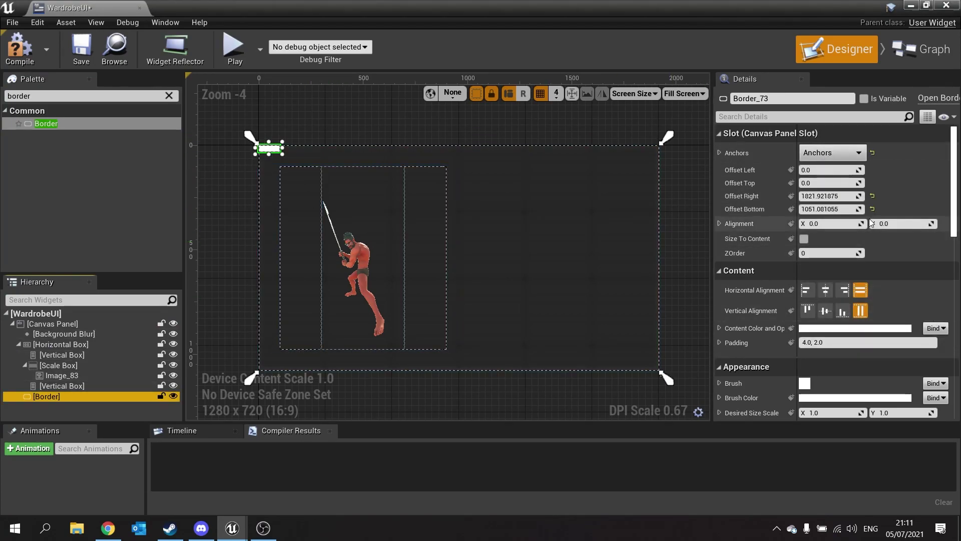
{"action": "left_click", "coordinate": [822, 195]}
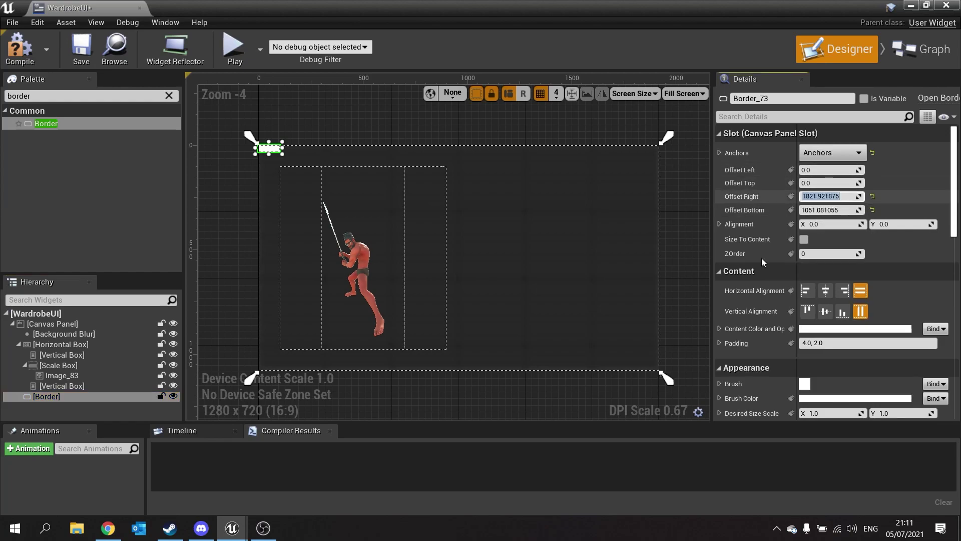
{"action": "type", "text": "0"}
{"action": "key", "text": "Tab"}
{"action": "type", "text": "0"}
{"action": "key", "text": "Return"}
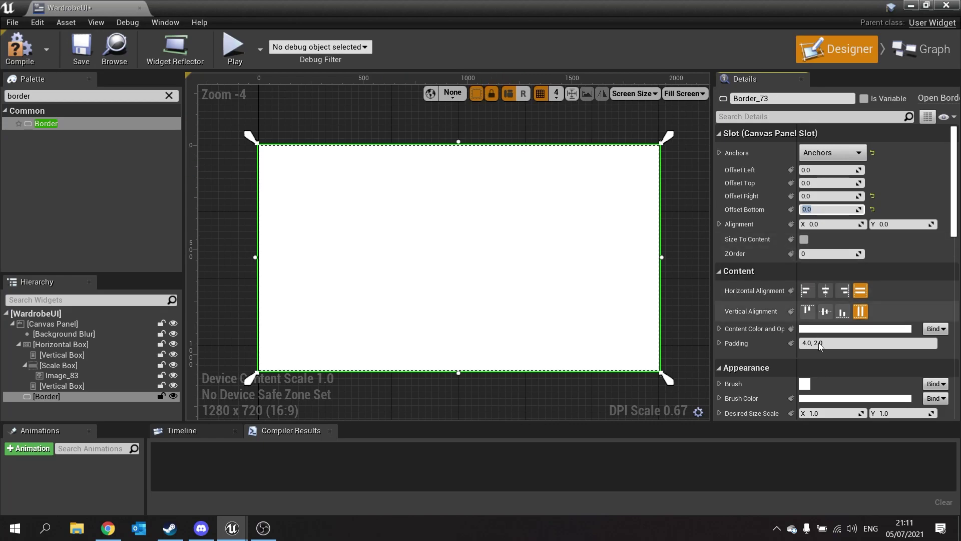
{"action": "scroll", "coordinate": [772, 331], "scroll_direction": "down", "scroll_amount": 4}
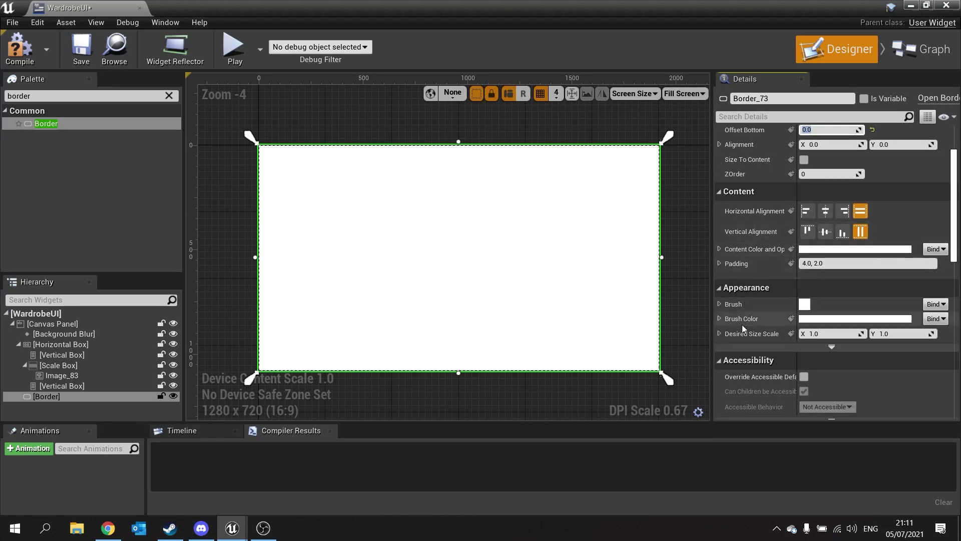
Step: Colour the Border black at 0.5 alpha and move it just below Background Blur
{"action": "left_click", "coordinate": [850, 319]}
{"action": "left_click_drag", "start_coordinate": [759, 241], "coordinate": [777, 376]}
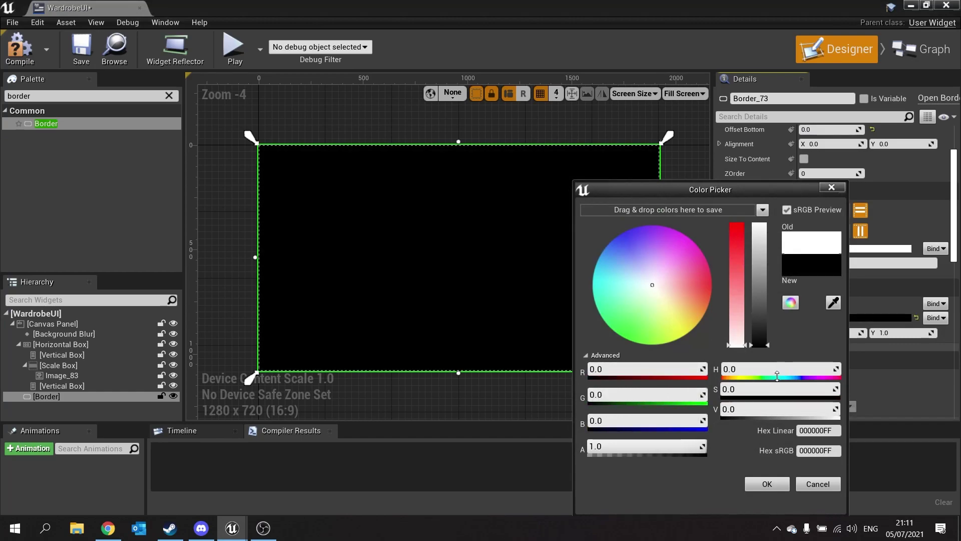
{"action": "left_click", "coordinate": [654, 450]}
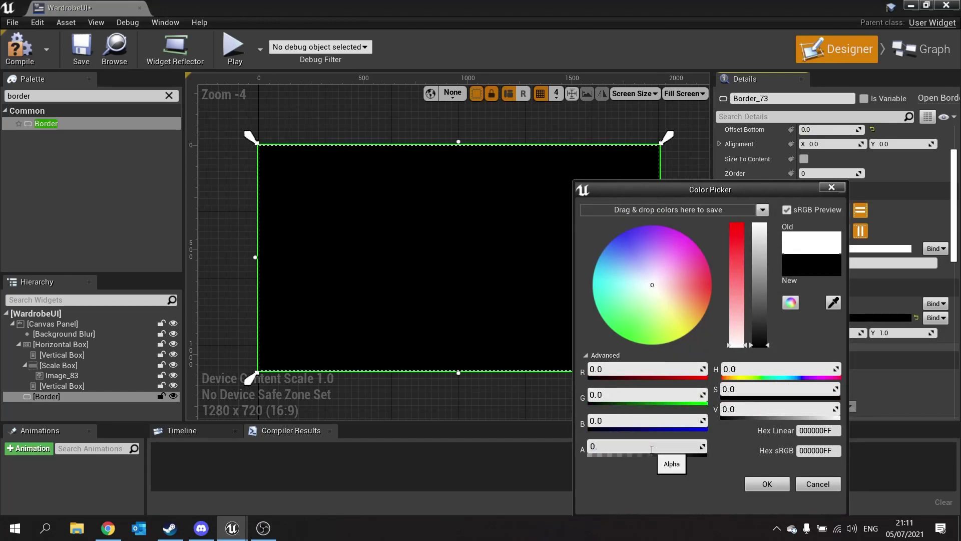
{"action": "type", "text": "0.75"}
{"action": "key", "text": "Return"}
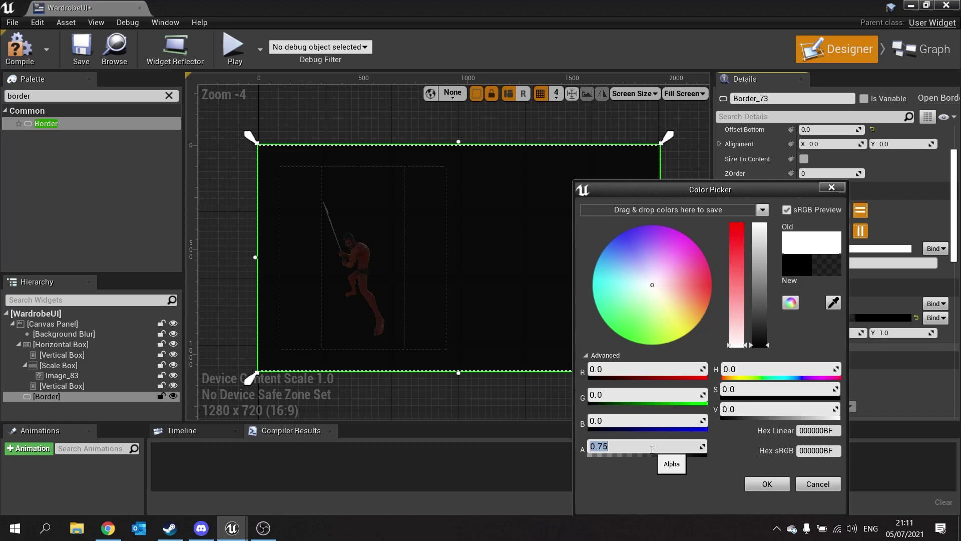
{"action": "type", "text": "0"}
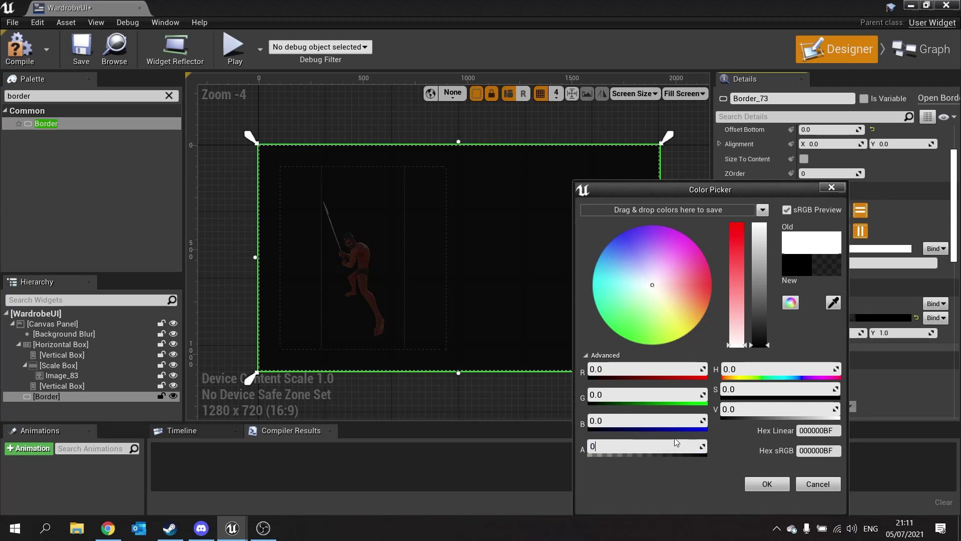
{"action": "type", "text": ".5"}
{"action": "key", "text": "Return"}
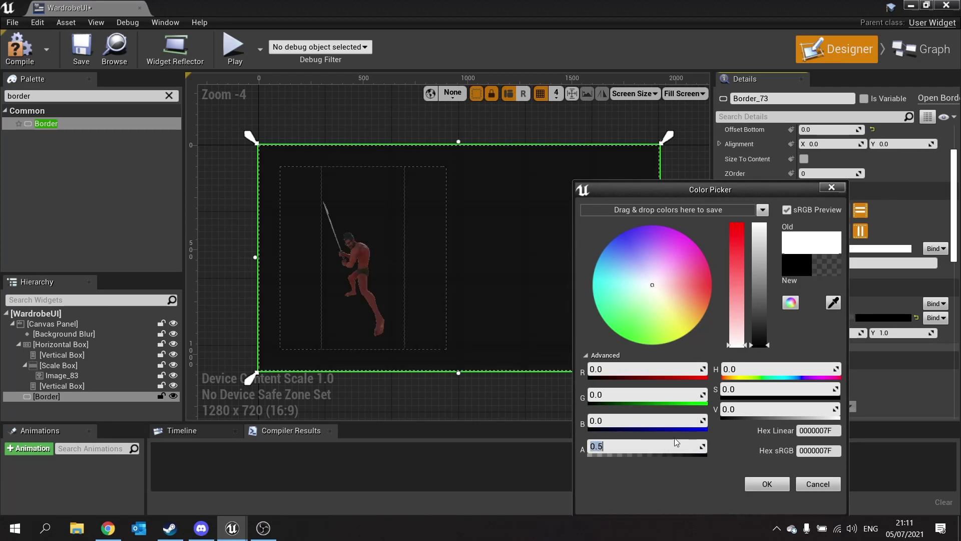
{"action": "left_click", "coordinate": [768, 484]}
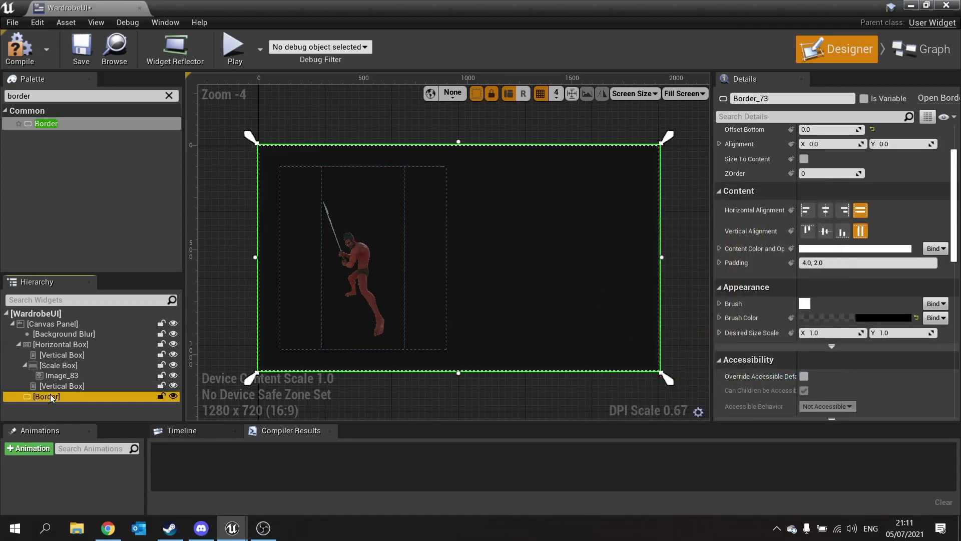
{"action": "left_click_drag", "start_coordinate": [51, 394], "coordinate": [70, 340]}
Step: Deselect the Border, compile WardrobeUI with F7, and return to the level editor
{"action": "left_click", "coordinate": [236, 283]}
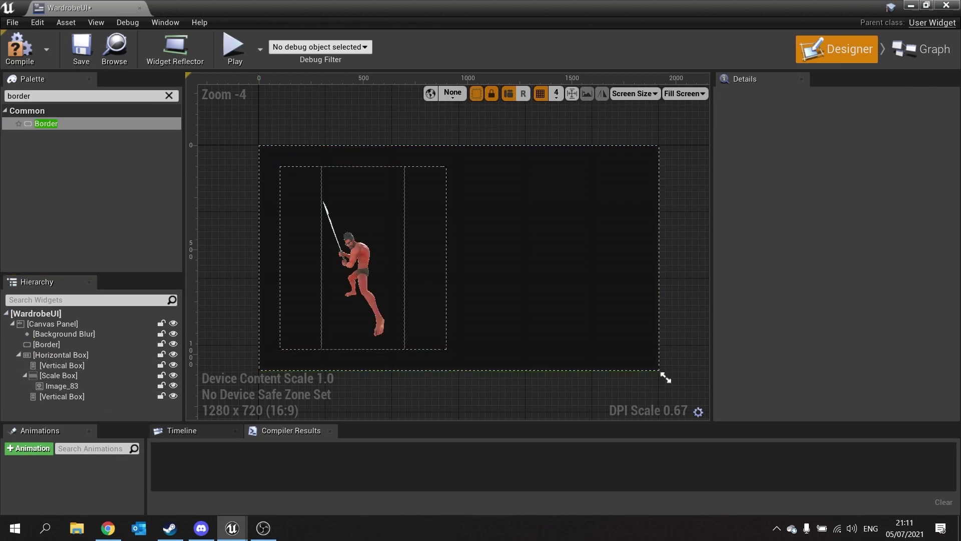
{"action": "key", "text": "F7"}
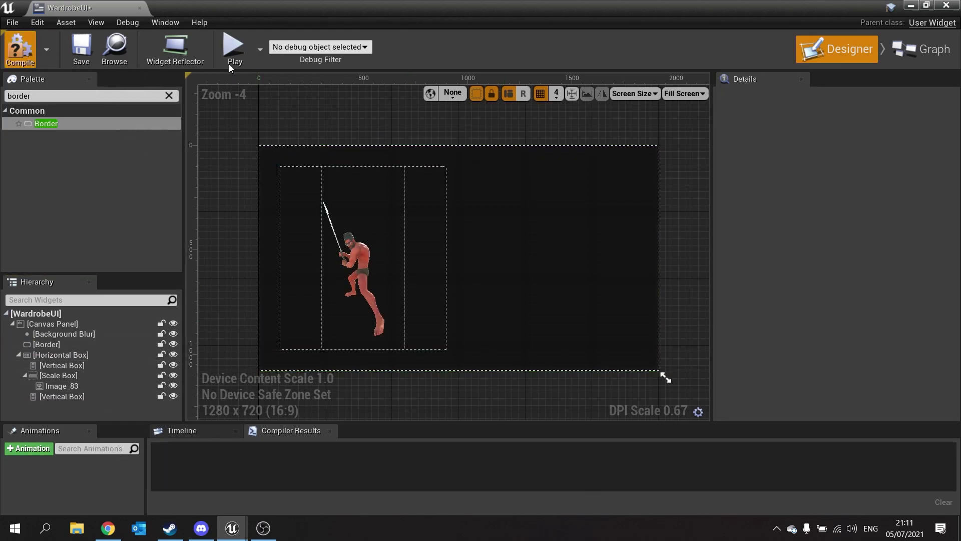
{"action": "left_click", "coordinate": [911, 5]}
Step: Play the level, toggle the wardrobe screen twice with I, stop, then reopen and close WardrobeUI
{"action": "left_click", "coordinate": [723, 49]}
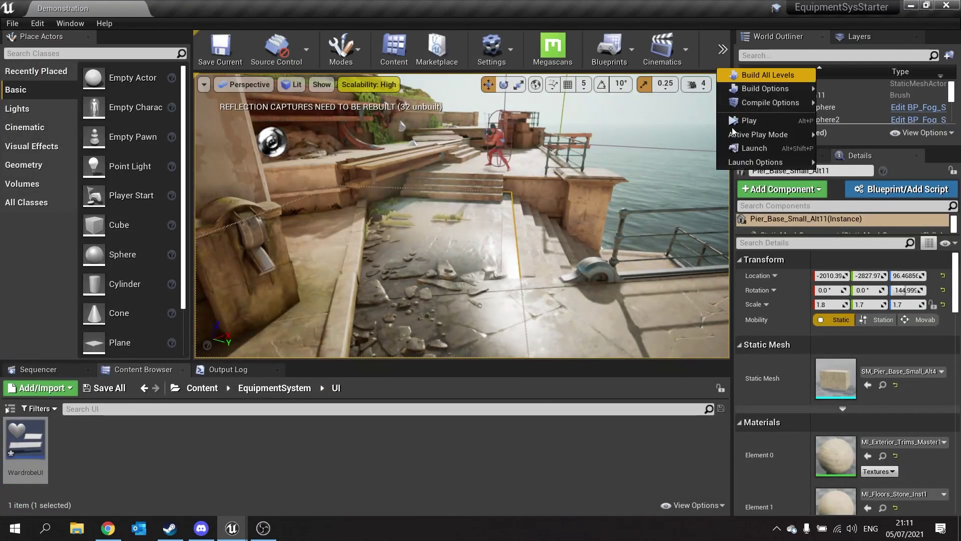
{"action": "left_click", "coordinate": [741, 125]}
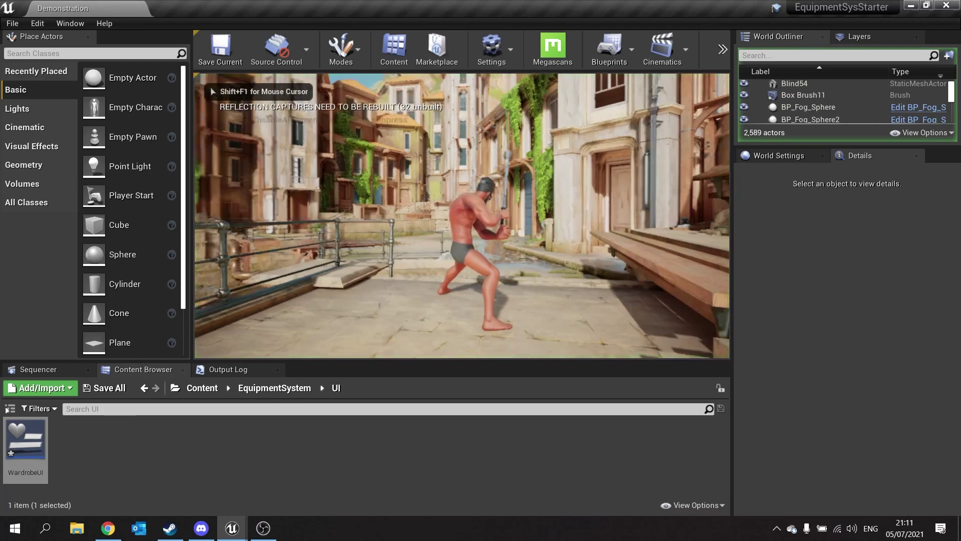
{"action": "key", "text": "i"}
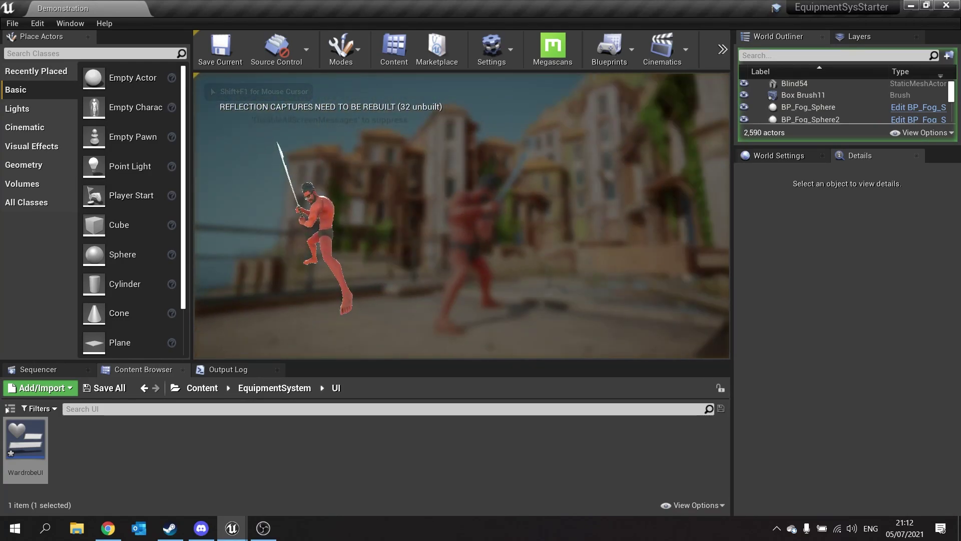
{"action": "key", "text": "i"}
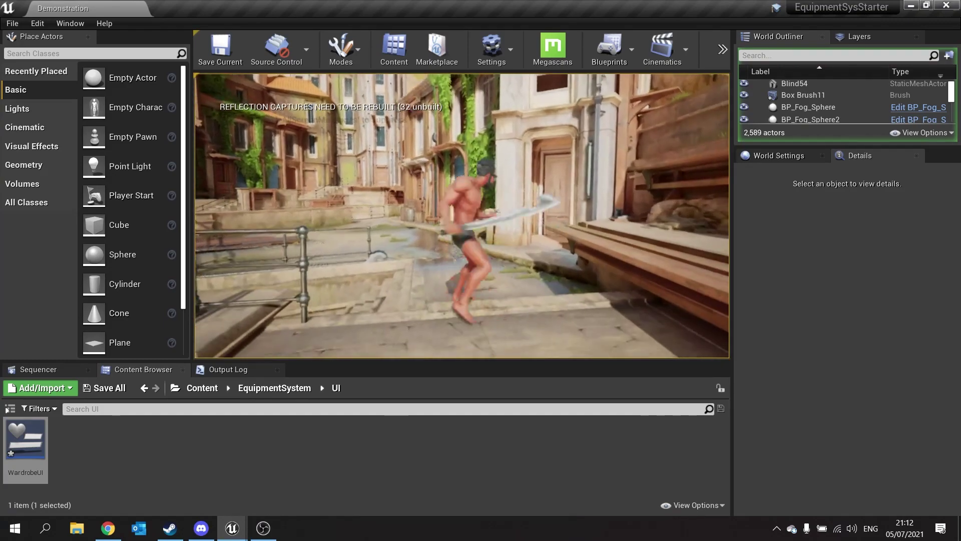
{"action": "key", "text": "i"}
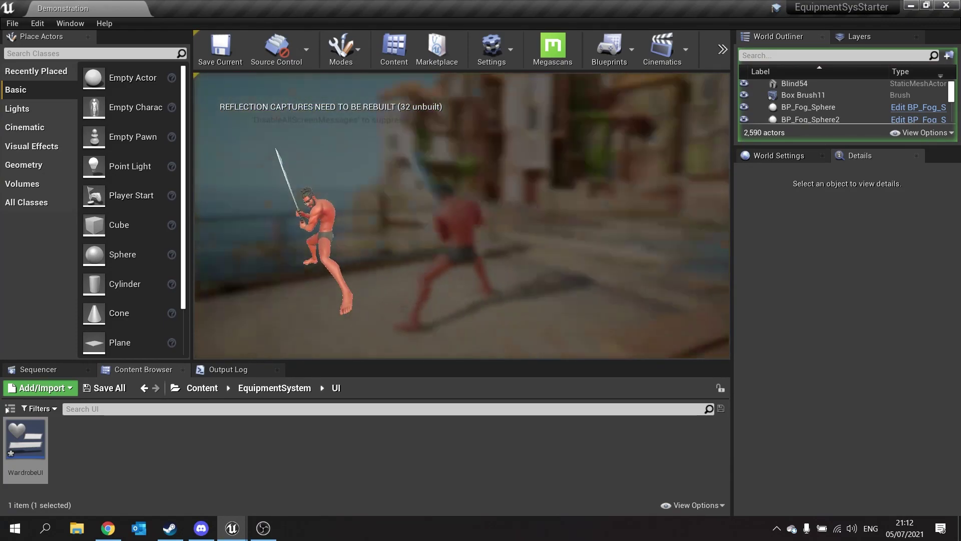
{"action": "key", "text": "i"}
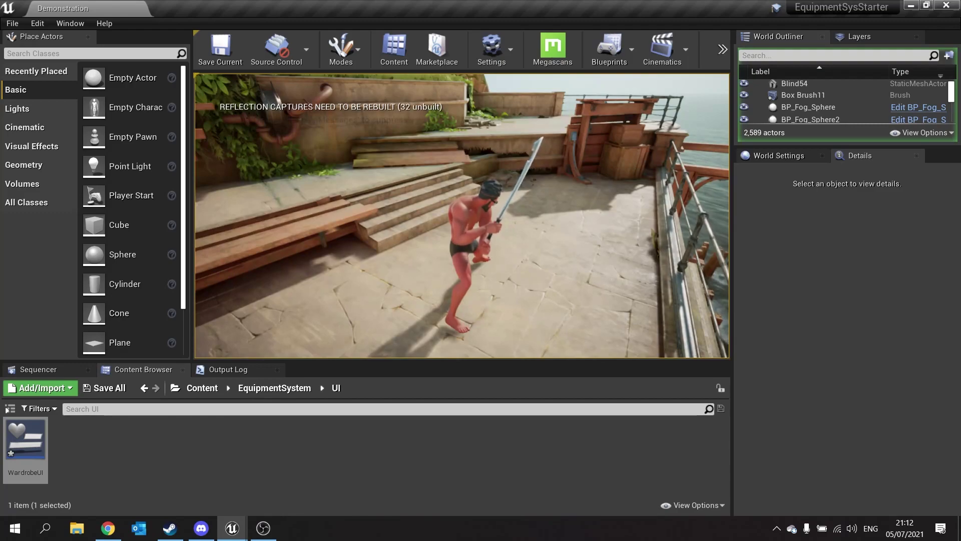
{"action": "key", "text": "Escape"}
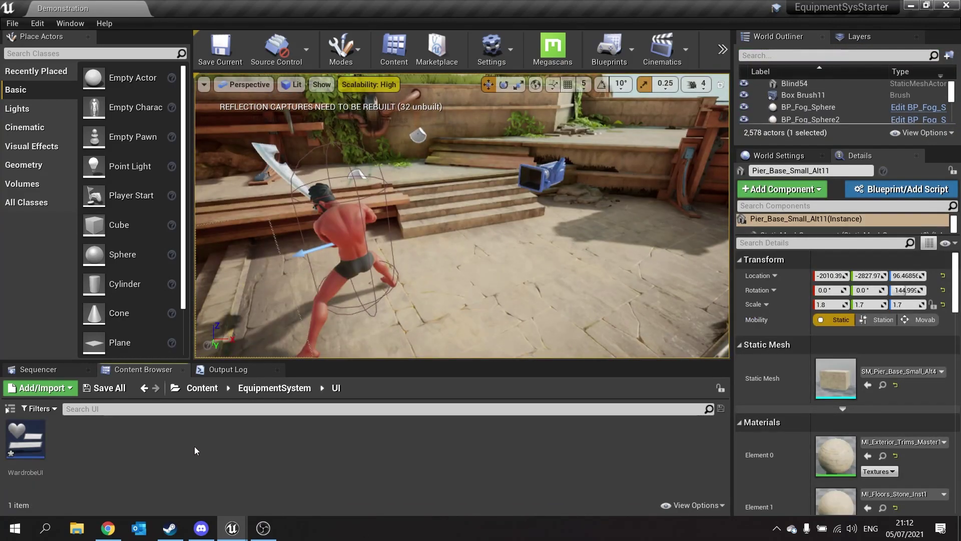
{"action": "double_click", "coordinate": [29, 435]}
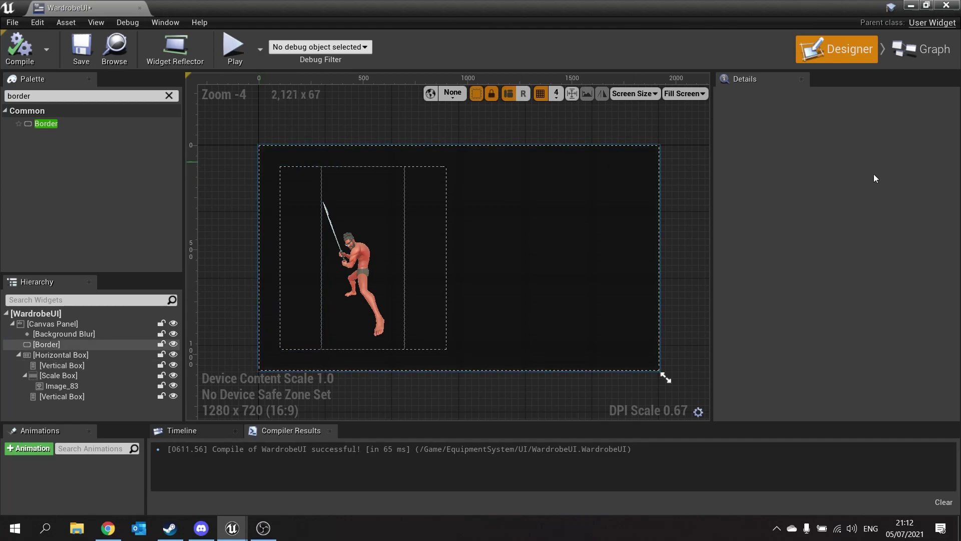
{"action": "left_click", "coordinate": [943, 6]}
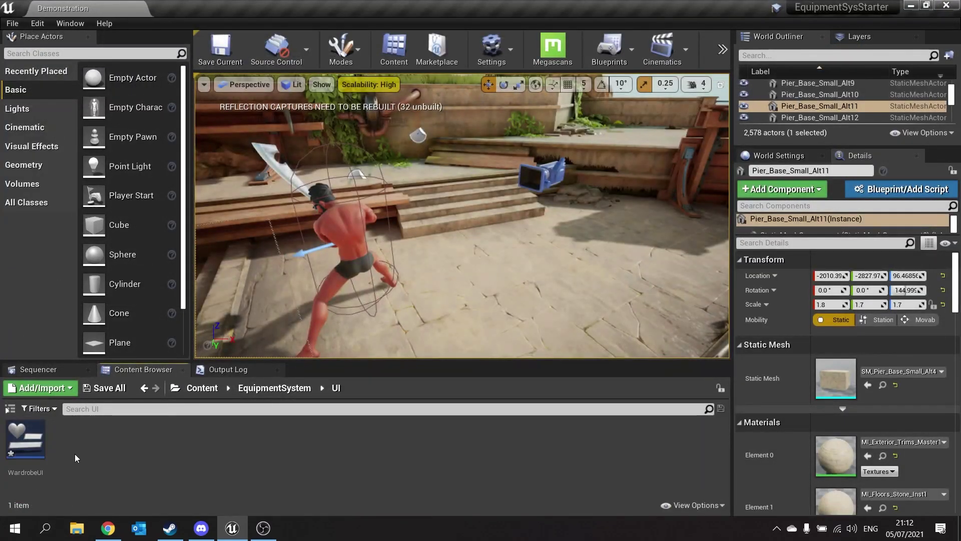
Step: Create a new Widget Blueprint named WardrobeEquipmentSlot
{"action": "left_click", "coordinate": [46, 393]}
{"action": "mouse_move", "coordinate": [131, 512]}
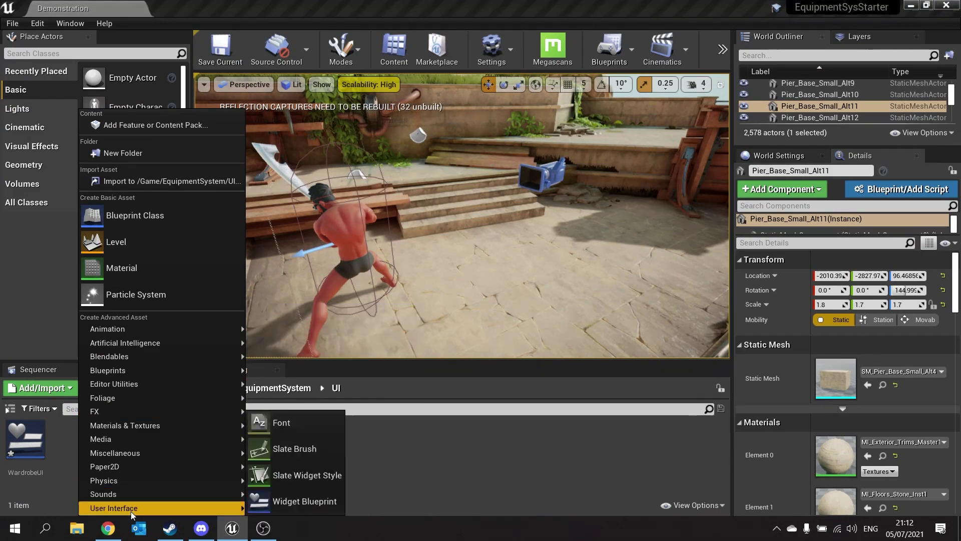
{"action": "left_click", "coordinate": [315, 511]}
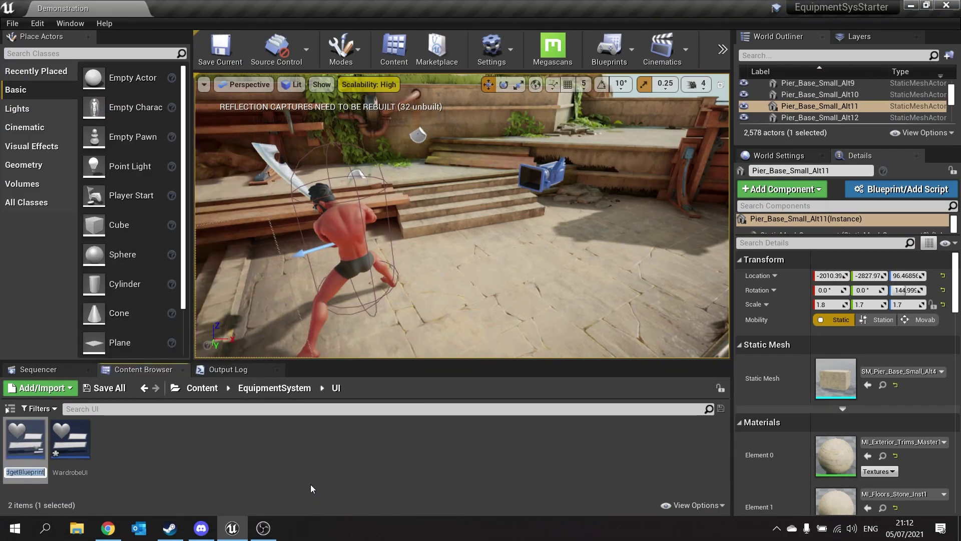
{"action": "type", "text": "WardrobeEqu"}
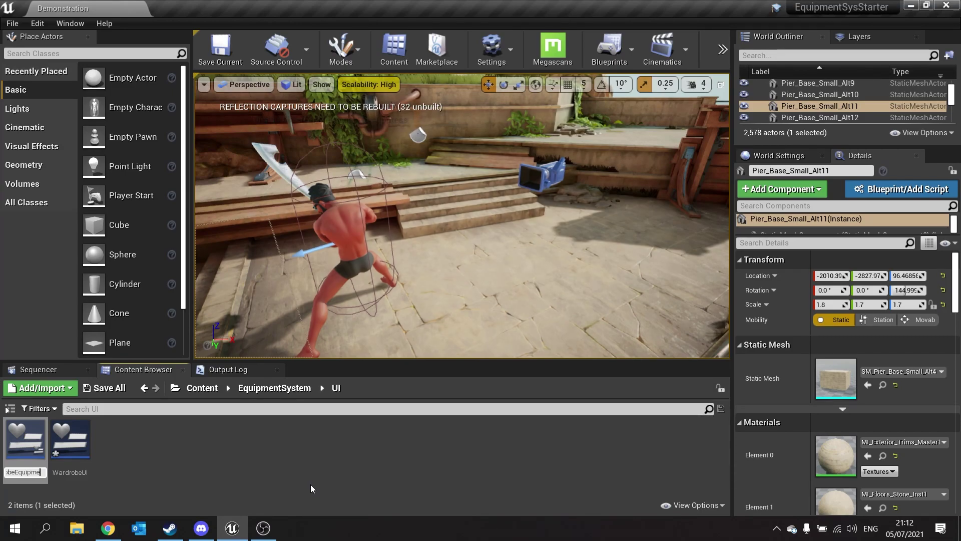
{"action": "type", "text": "ipmentSlot"}
{"action": "key", "text": "Return"}
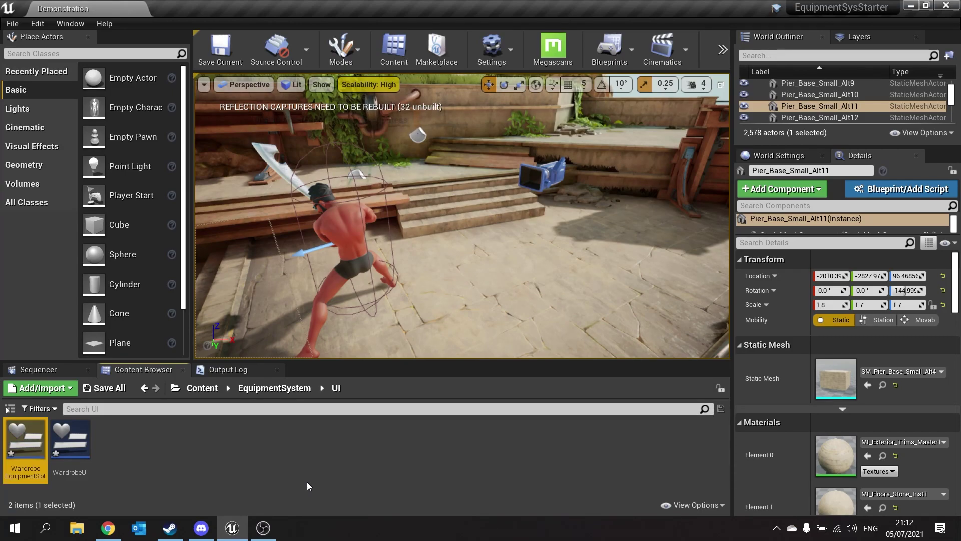
Step: Open WardrobeEquipmentSlot and delete its default Canvas Panel
{"action": "double_click", "coordinate": [45, 450]}
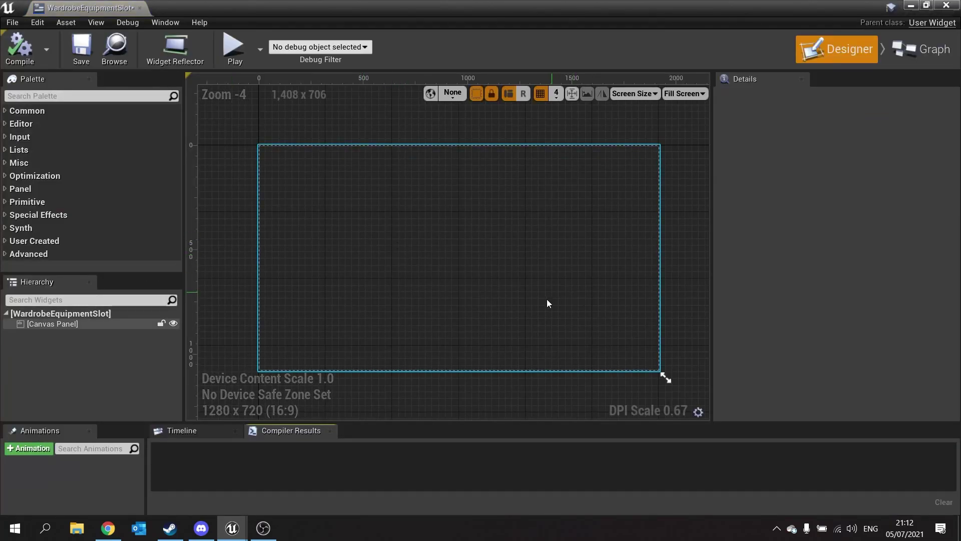
{"action": "left_click", "coordinate": [36, 325]}
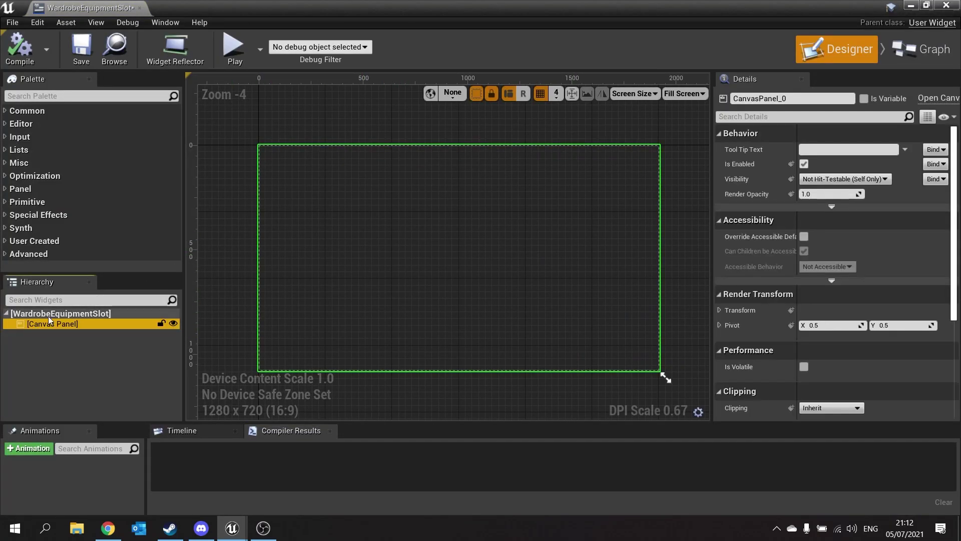
{"action": "key", "text": "Delete"}
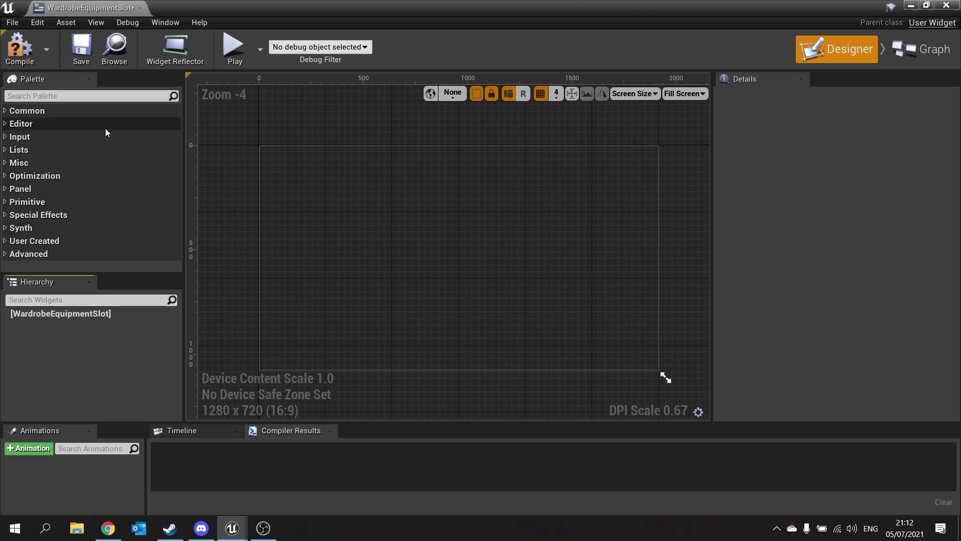
Step: Add a Size Box from the palette as the widget's root
{"action": "left_click", "coordinate": [46, 98]}
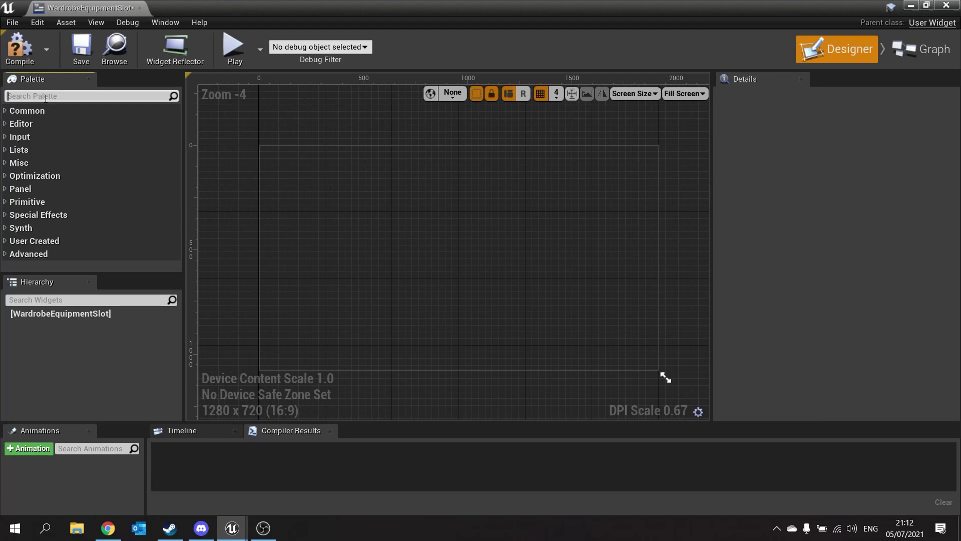
{"action": "type", "text": "size"}
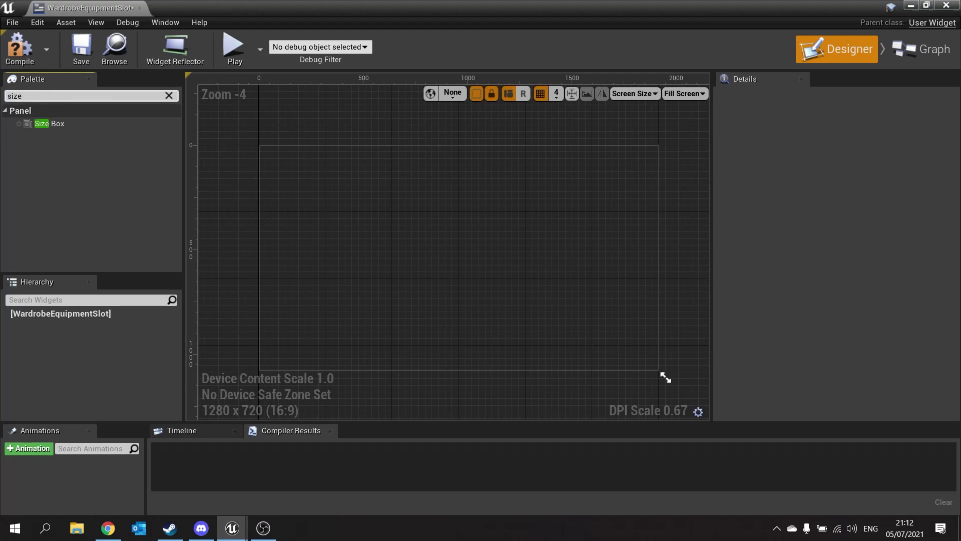
{"action": "left_click_drag", "start_coordinate": [51, 124], "coordinate": [47, 313]}
{"action": "left_click", "coordinate": [47, 324]}
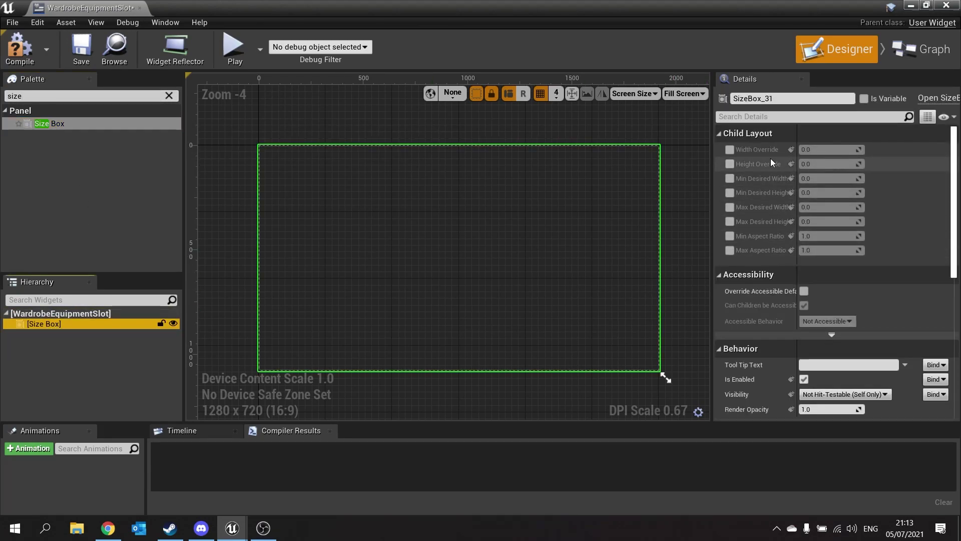
Step: Enable Width and Height Override on the Size Box, both set to 128
{"action": "left_click", "coordinate": [730, 149]}
{"action": "left_click", "coordinate": [730, 164]}
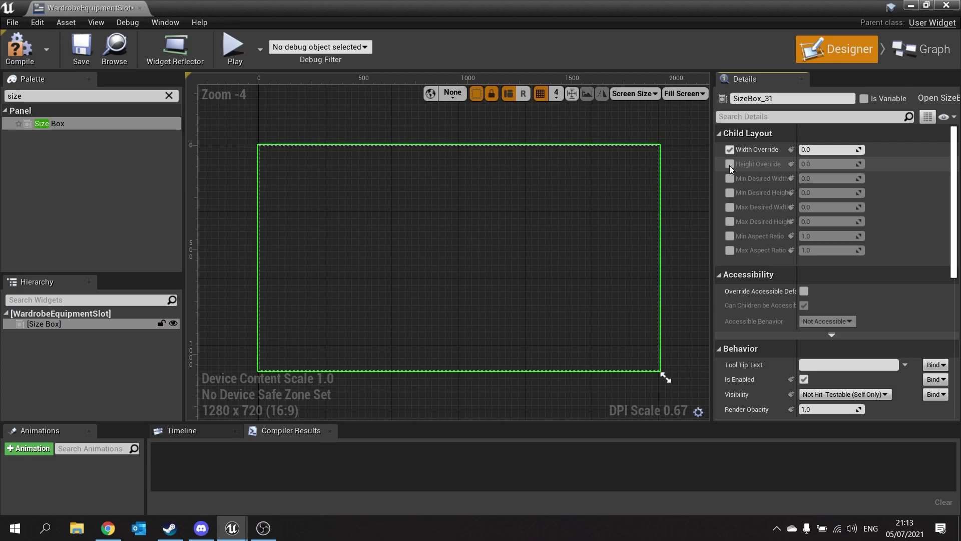
{"action": "left_click", "coordinate": [820, 150]}
{"action": "key", "text": "Tab"}
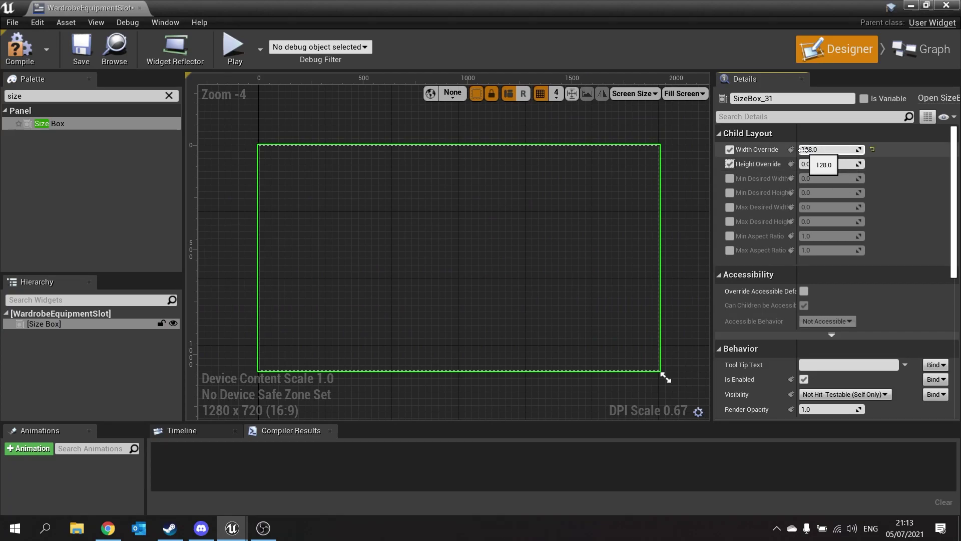
{"action": "key", "text": "Return"}
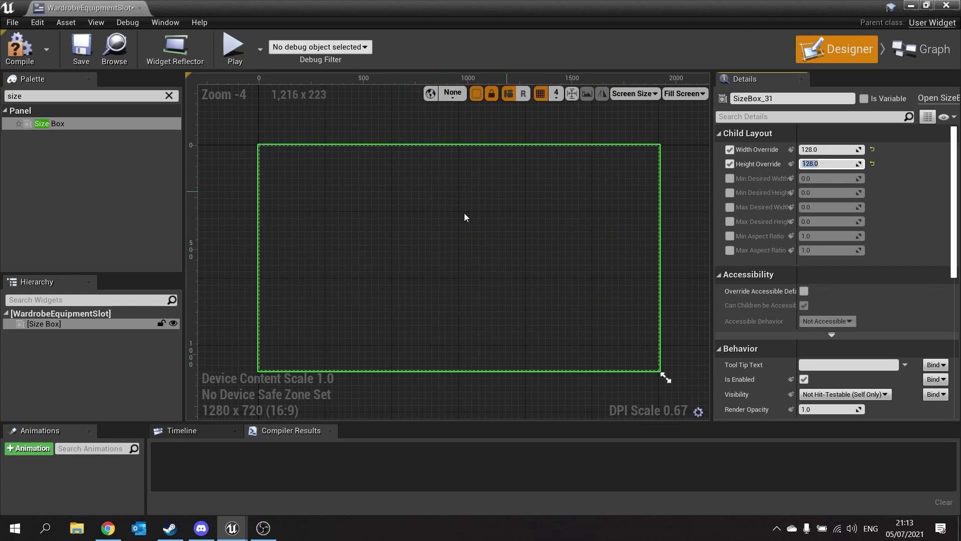
Step: Switch the preview from Fill Screen to Desired and centre the 128x128 box
{"action": "left_click", "coordinate": [704, 98]}
{"action": "left_click", "coordinate": [693, 148]}
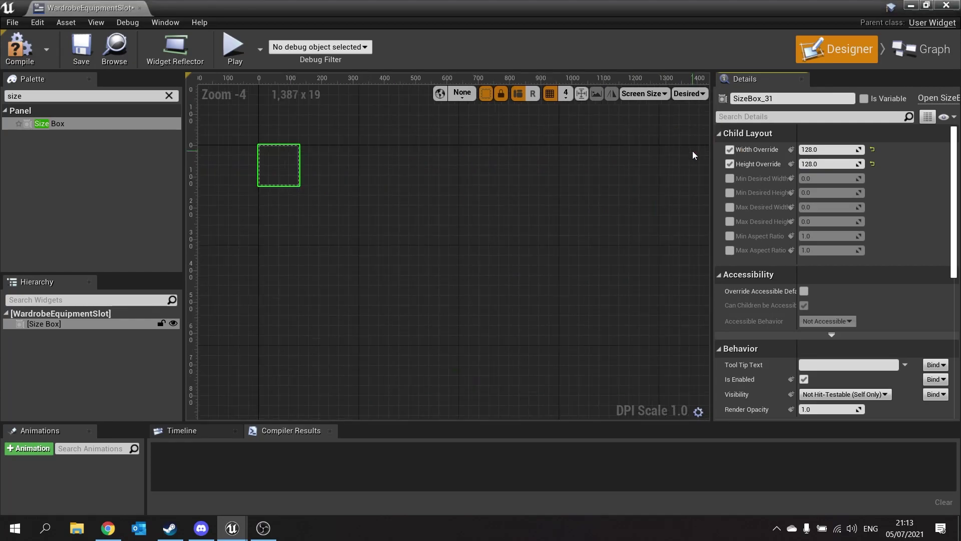
{"action": "right_click_drag", "start_coordinate": [354, 217], "coordinate": [403, 241]}
{"action": "scroll", "coordinate": [404, 240], "scroll_direction": "up", "scroll_amount": 3}
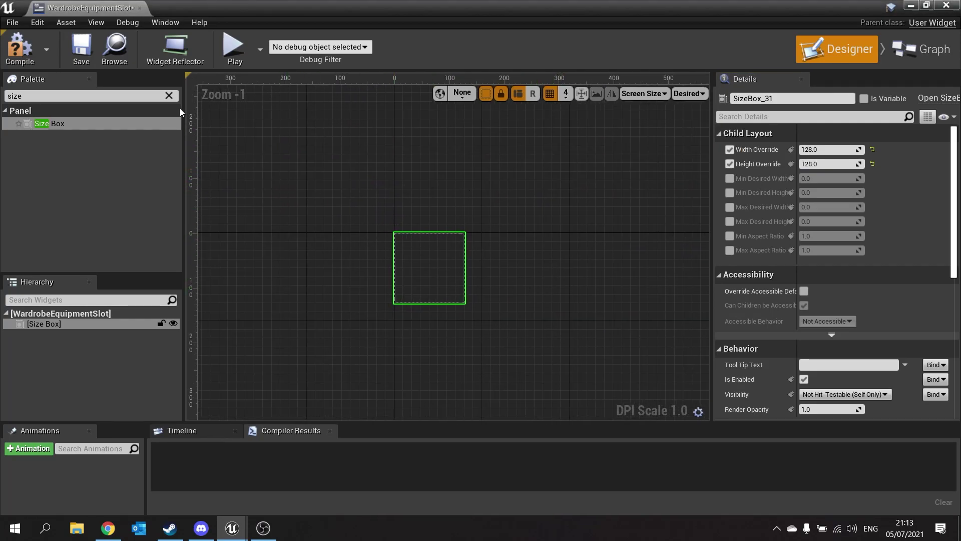
Step: Add a Button inside the Size Box and name it WardrobeEquipmentButton
{"action": "left_click", "coordinate": [169, 95]}
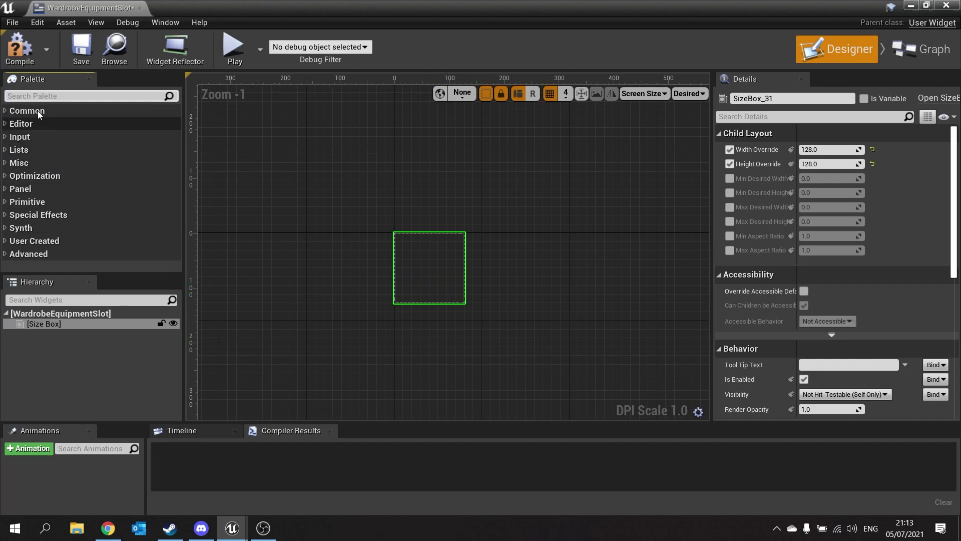
{"action": "left_click", "coordinate": [25, 96]}
{"action": "type", "text": "button"}
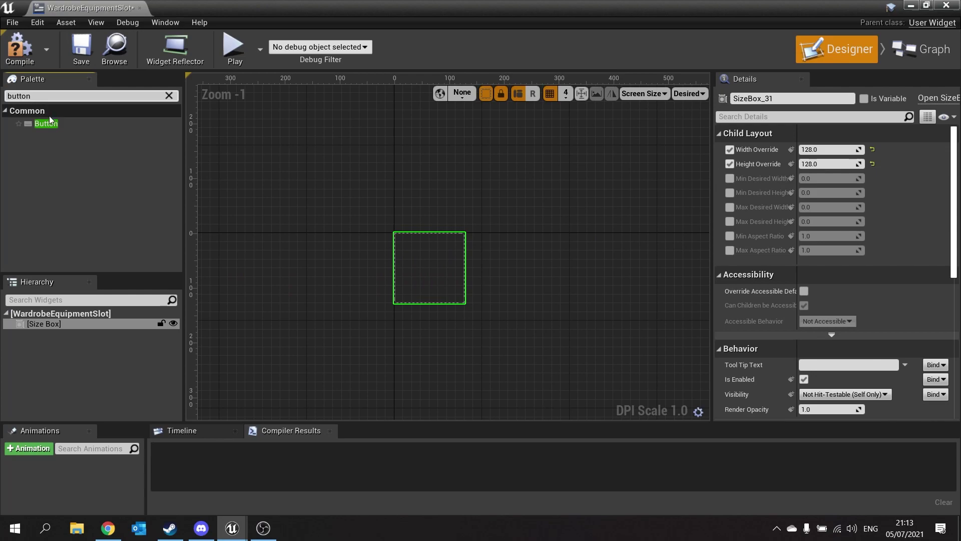
{"action": "left_click_drag", "start_coordinate": [46, 124], "coordinate": [40, 326]}
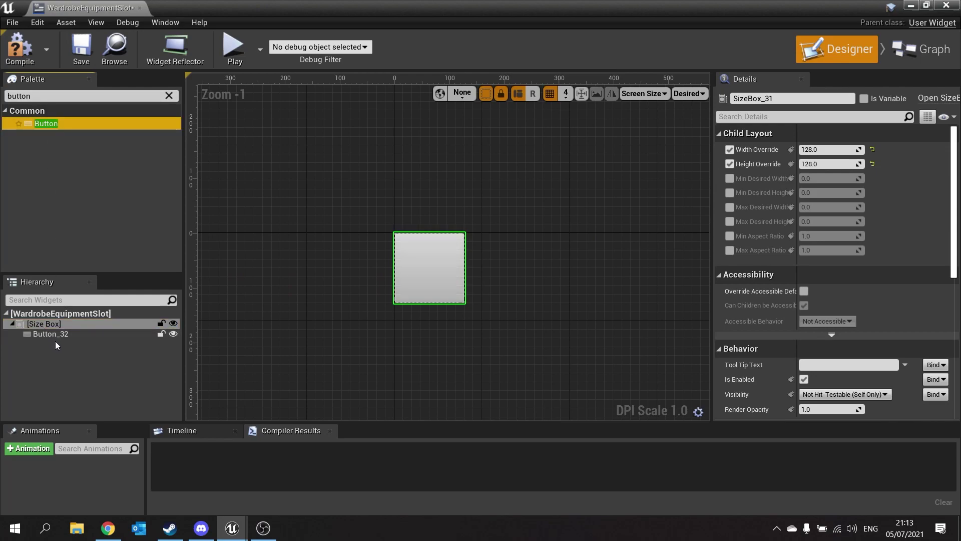
{"action": "left_click", "coordinate": [45, 334]}
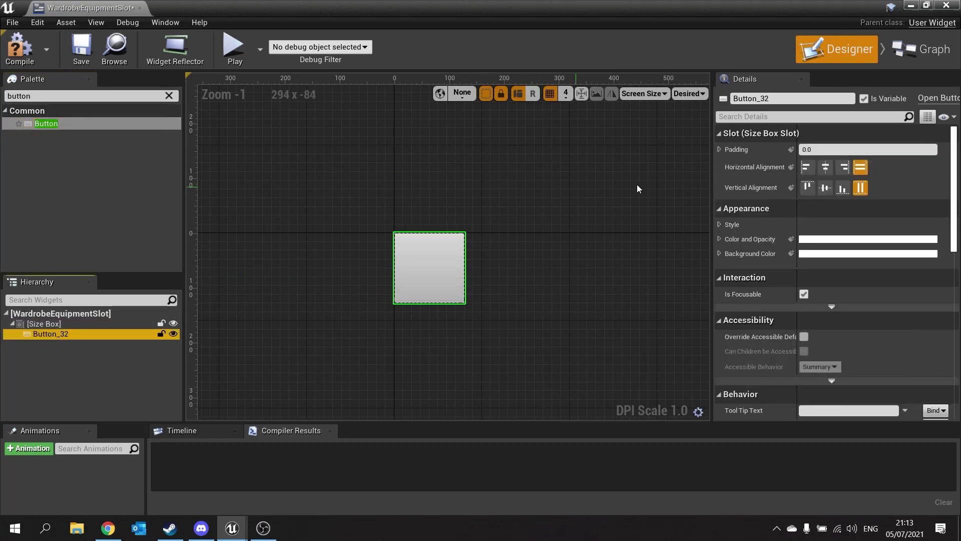
{"action": "left_click", "coordinate": [751, 99]}
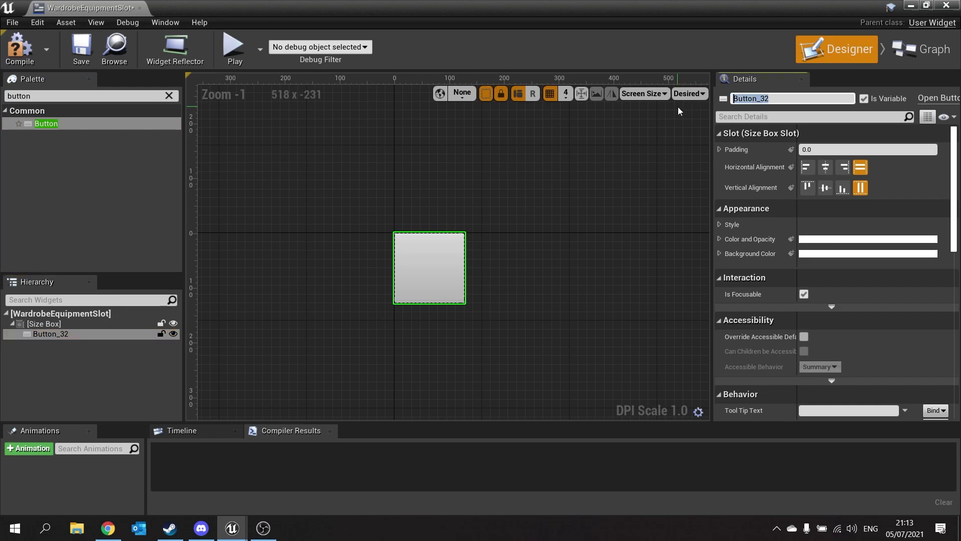
{"action": "type", "text": "WardrobeEquipmentBut"}
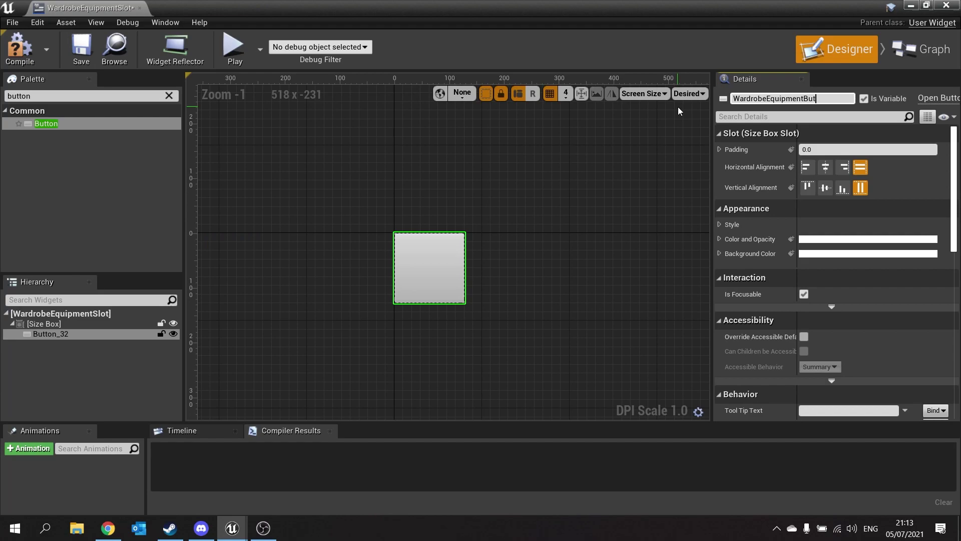
{"action": "type", "text": "ton"}
{"action": "key", "text": "Return"}
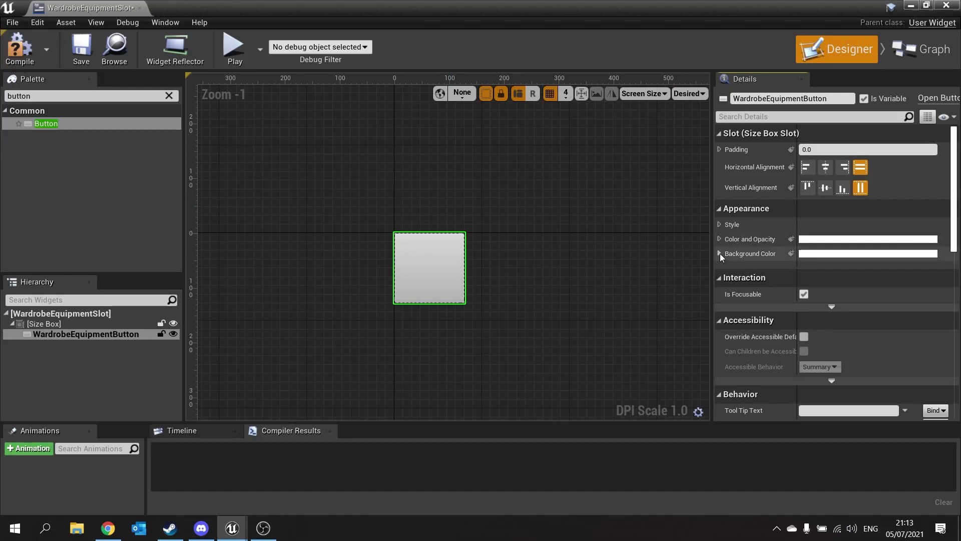
Step: Set the button's Background Color alpha to 0
{"action": "left_click", "coordinate": [814, 254]}
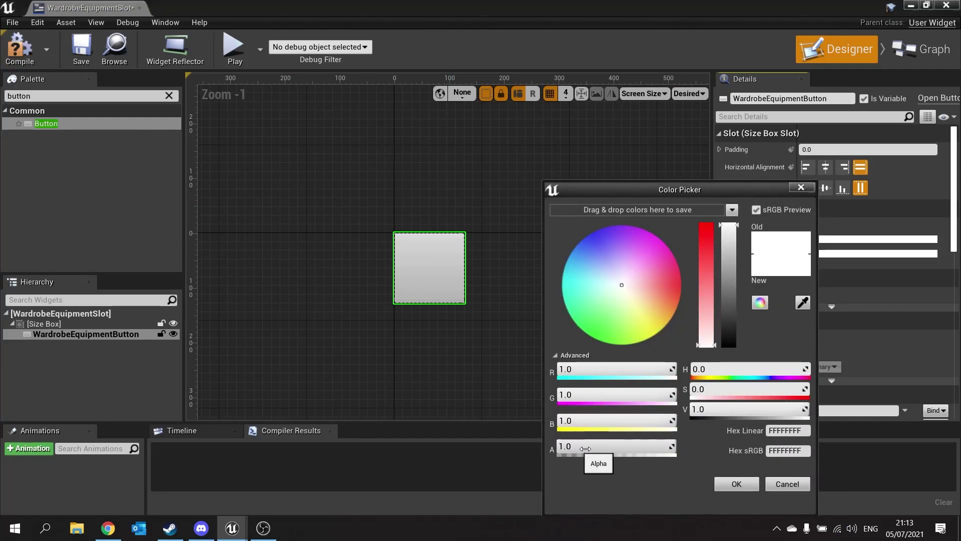
{"action": "left_click", "coordinate": [624, 445]}
{"action": "type", "text": "0"}
{"action": "key", "text": "Return"}
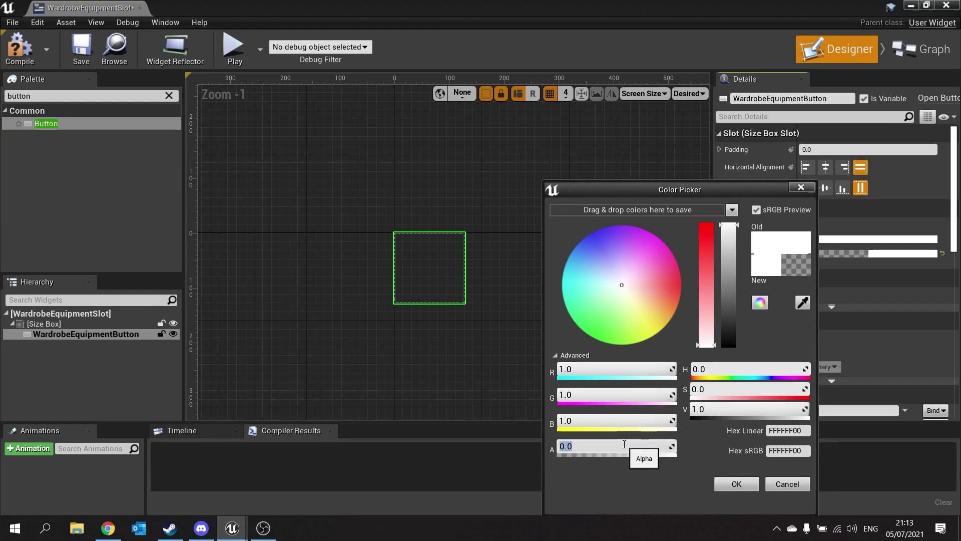
{"action": "left_click", "coordinate": [736, 484]}
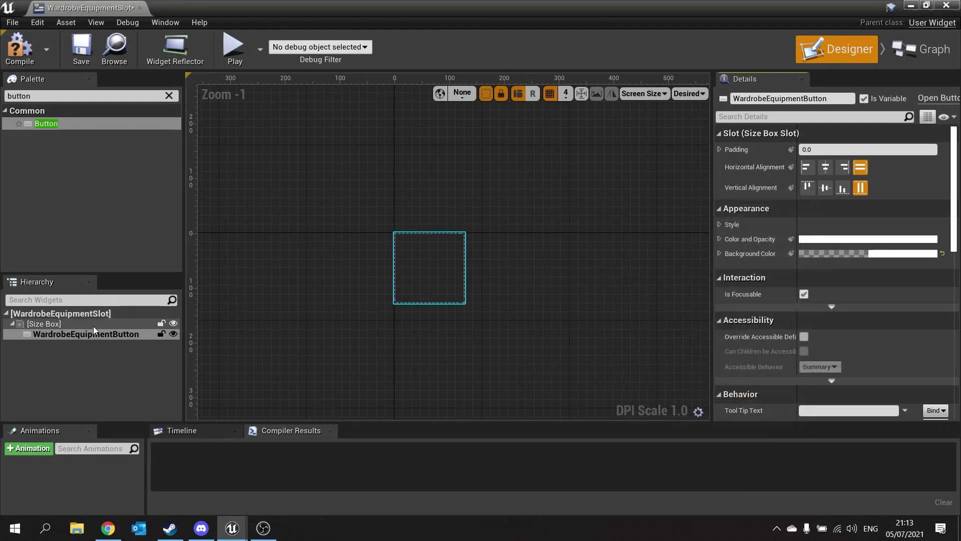
Step: Place a Border inside WardrobeEquipmentButton with Fill alignment both ways and 0 padding
{"action": "left_click", "coordinate": [168, 96]}
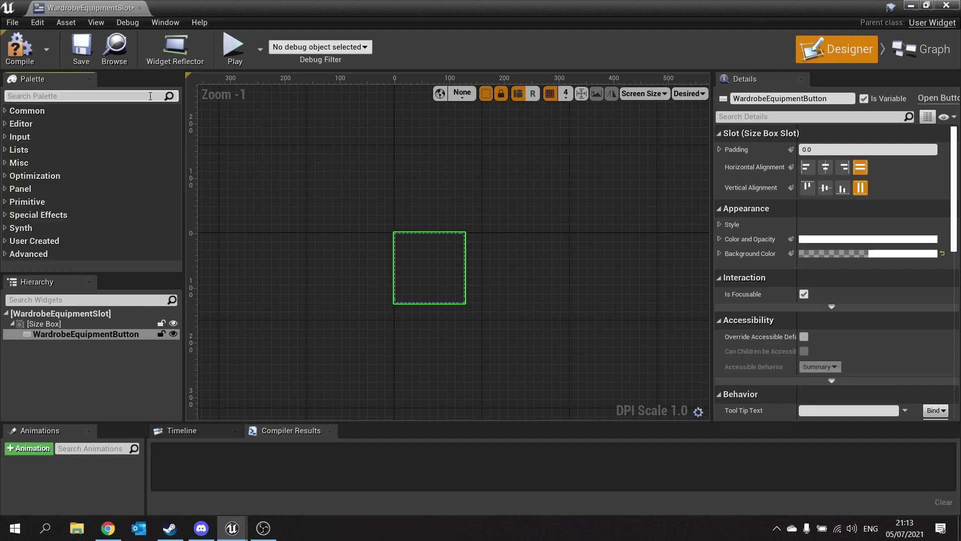
{"action": "type", "text": "border"}
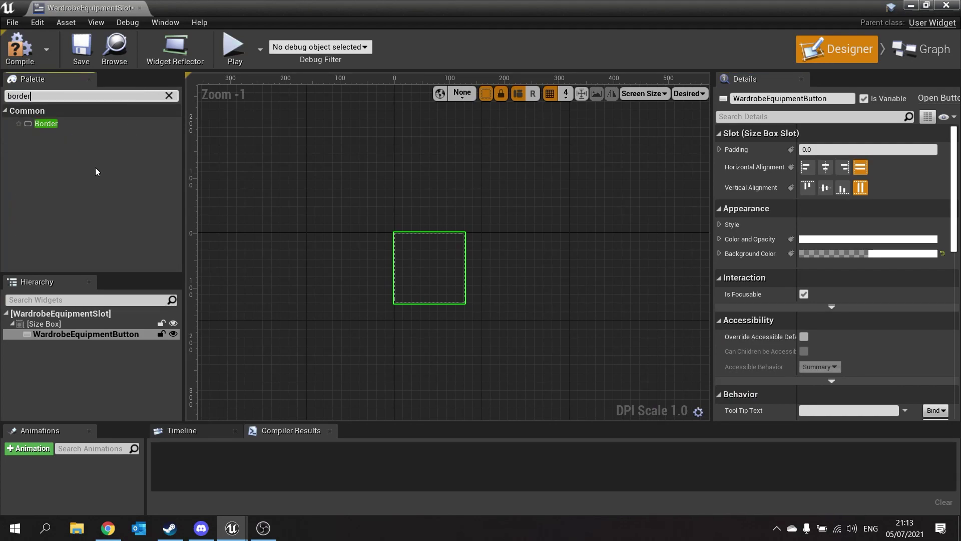
{"action": "left_click_drag", "start_coordinate": [46, 123], "coordinate": [55, 338]}
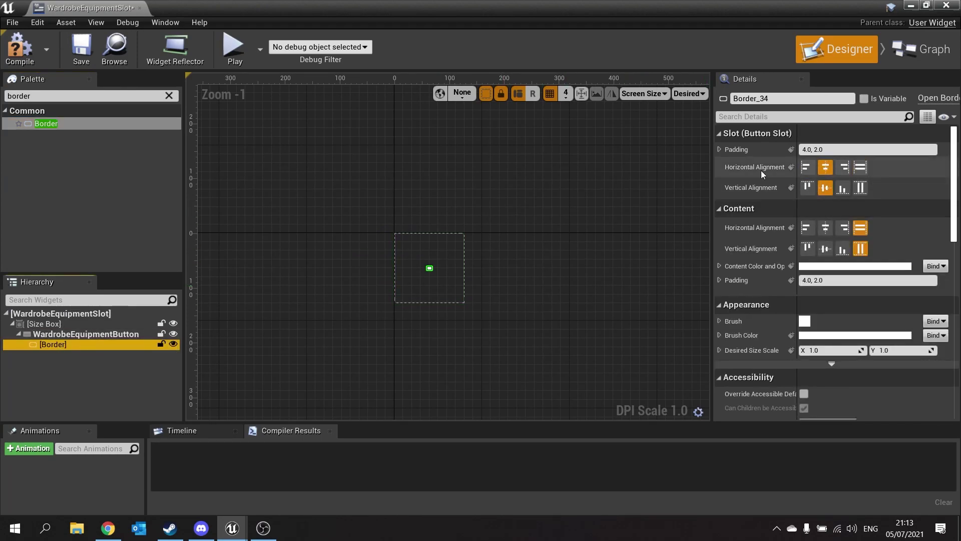
{"action": "left_click", "coordinate": [860, 168]}
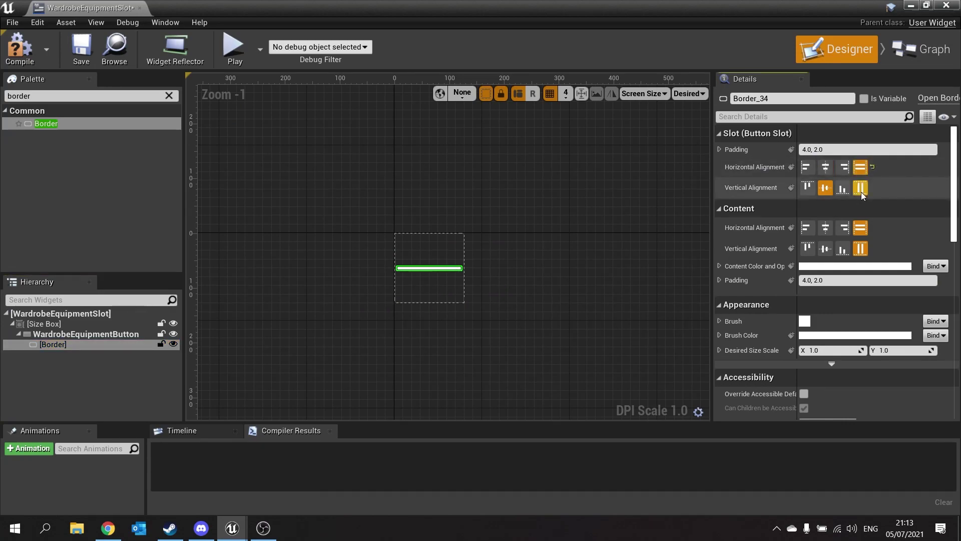
{"action": "left_click", "coordinate": [859, 188]}
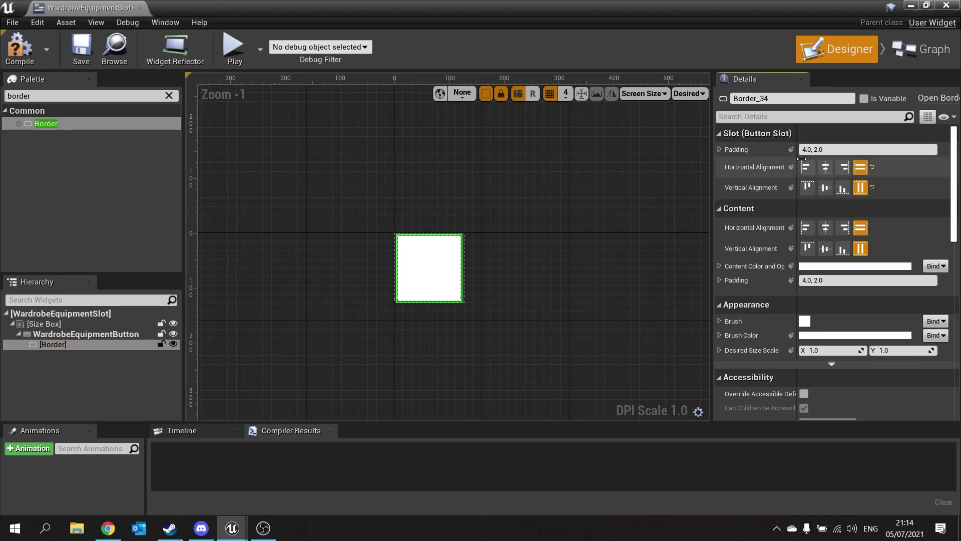
{"action": "left_click", "coordinate": [722, 146]}
{"action": "type", "text": "0"}
{"action": "key", "text": "Return"}
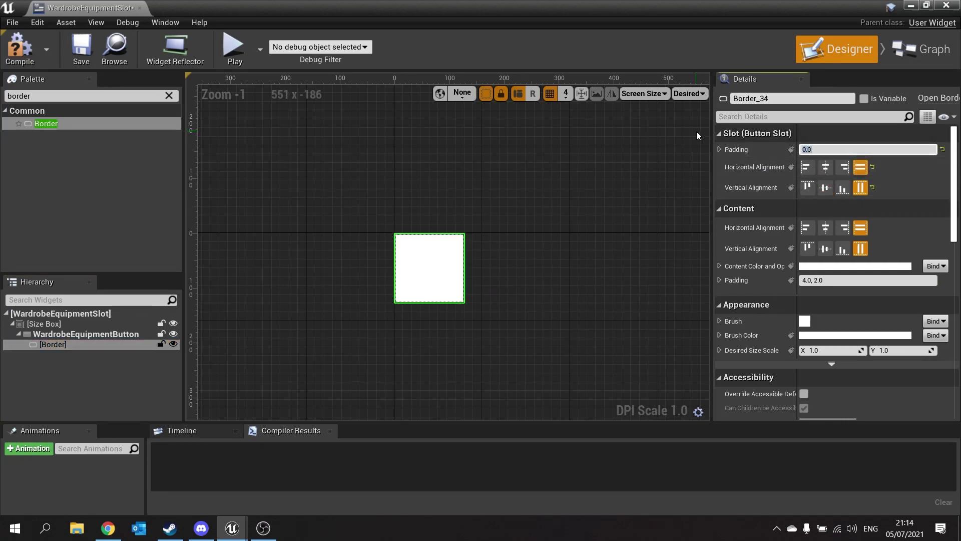
{"action": "left_click", "coordinate": [401, 203]}
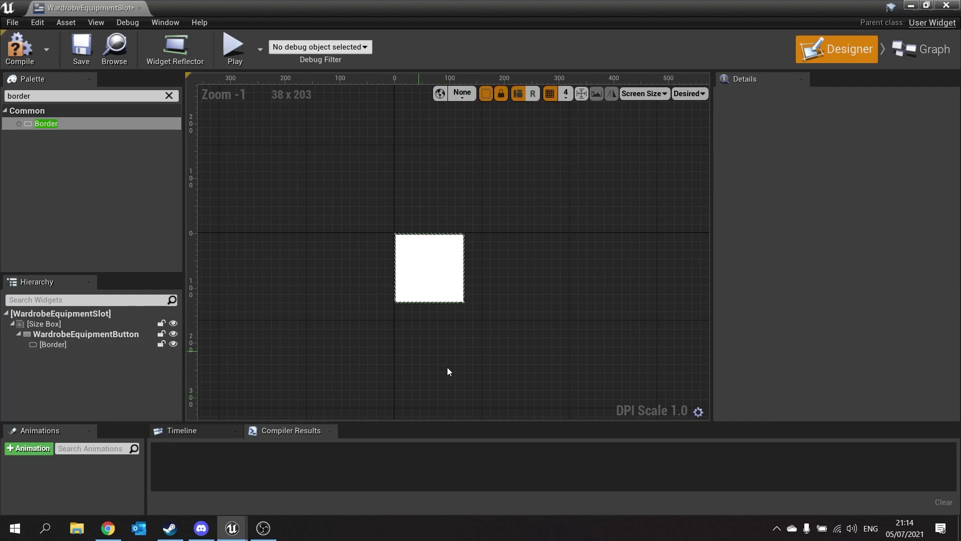
Step: Set the Border's Brush Color to black
{"action": "left_click", "coordinate": [84, 346]}
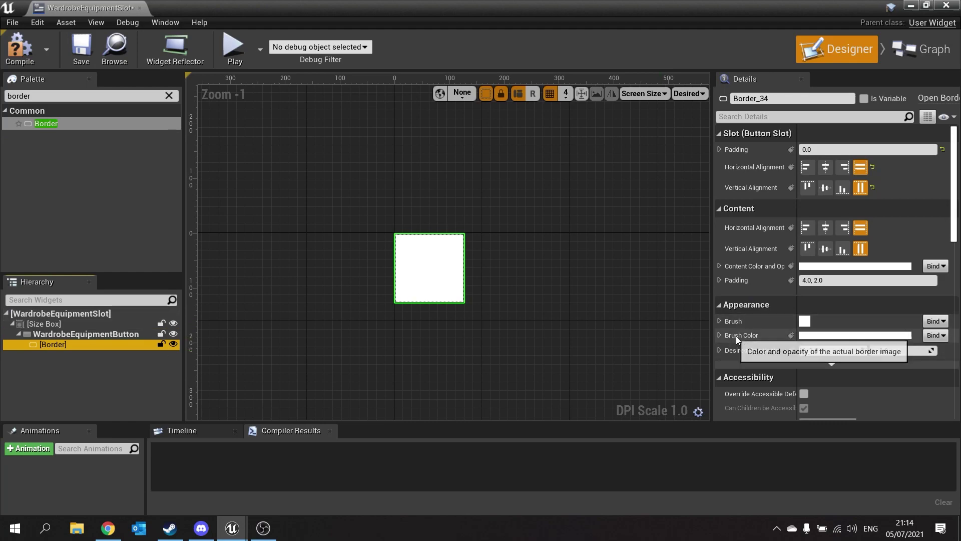
{"action": "left_click", "coordinate": [839, 336]}
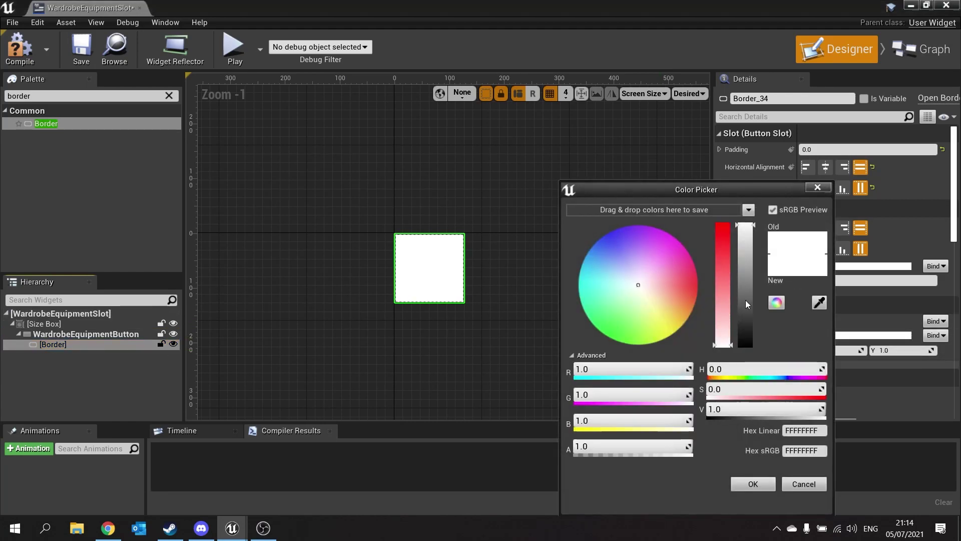
{"action": "left_click_drag", "start_coordinate": [746, 300], "coordinate": [760, 384]}
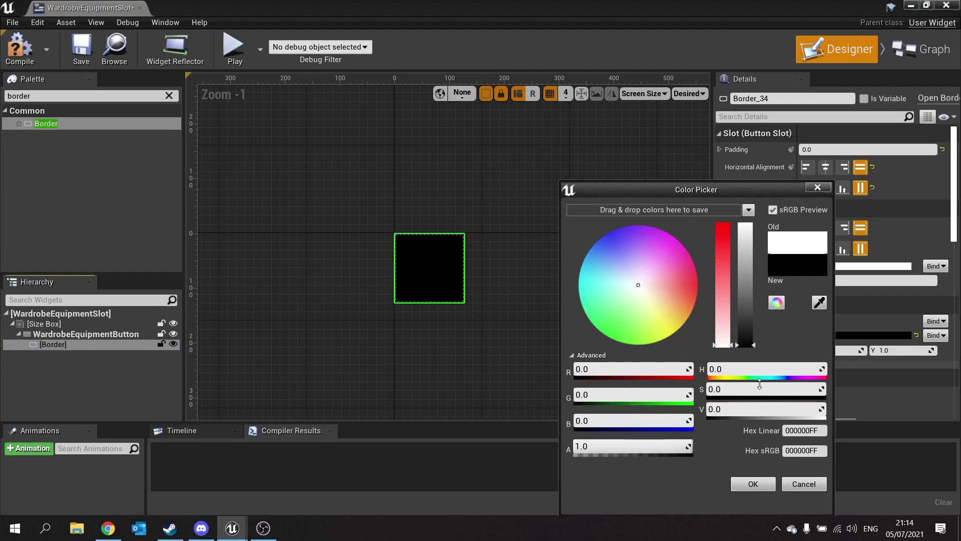
{"action": "left_click", "coordinate": [756, 486]}
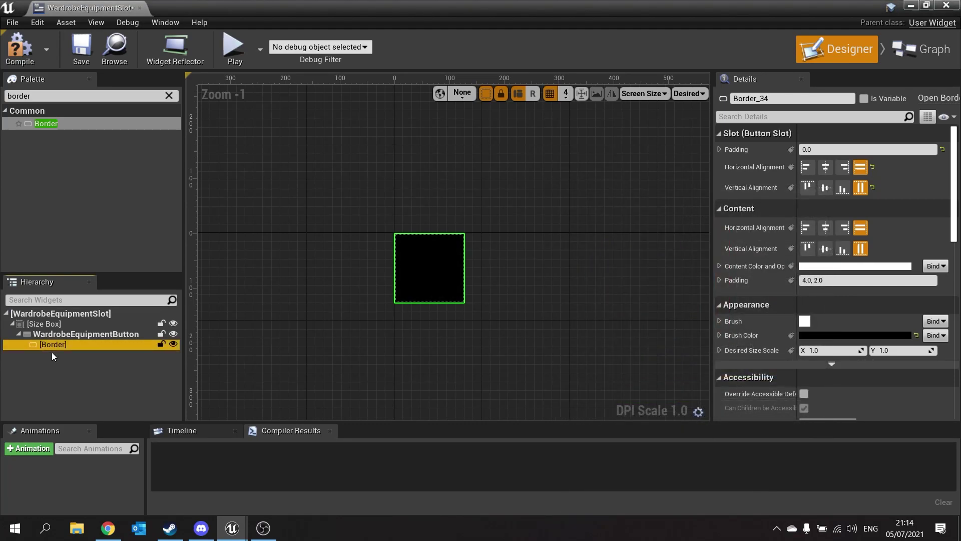
{"action": "left_click", "coordinate": [170, 95]}
{"action": "type", "text": "i"}
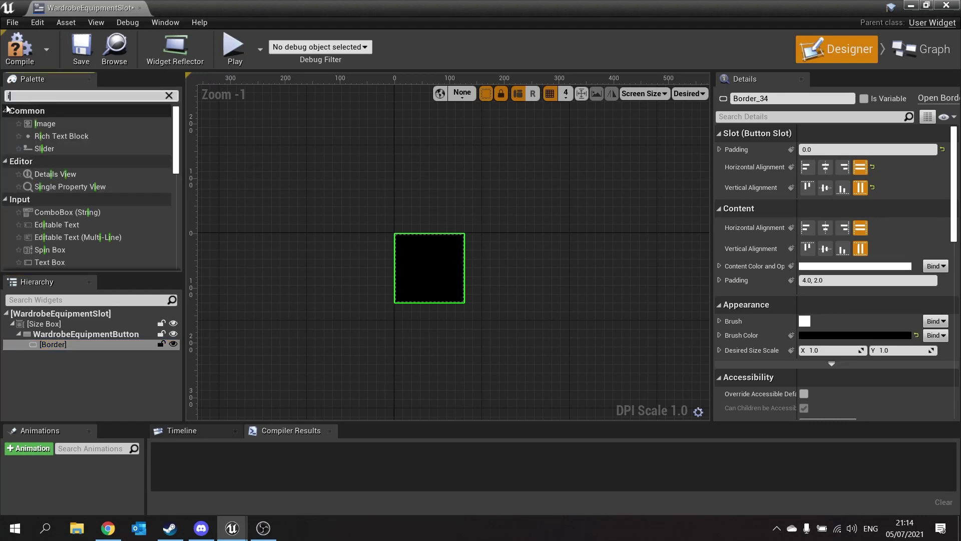
{"action": "type", "text": "mage"}
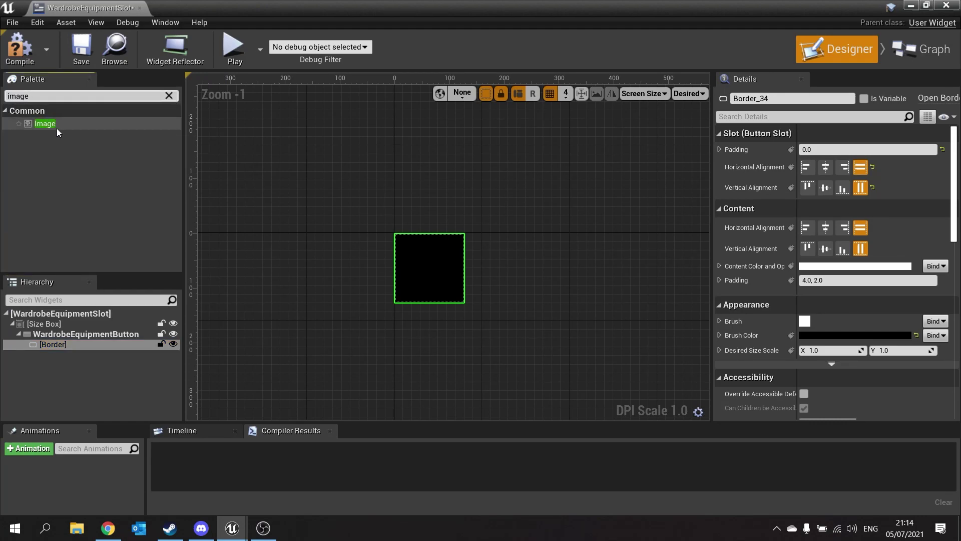
Step: Place Image_45 inside the Border and set its slot padding to 8.0
{"action": "left_click_drag", "start_coordinate": [58, 124], "coordinate": [56, 344]}
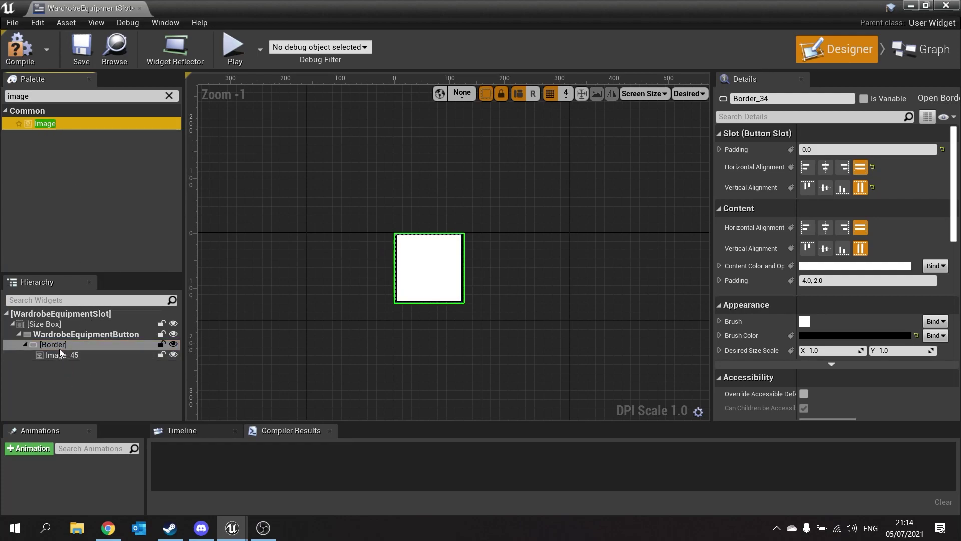
{"action": "left_click", "coordinate": [64, 355]}
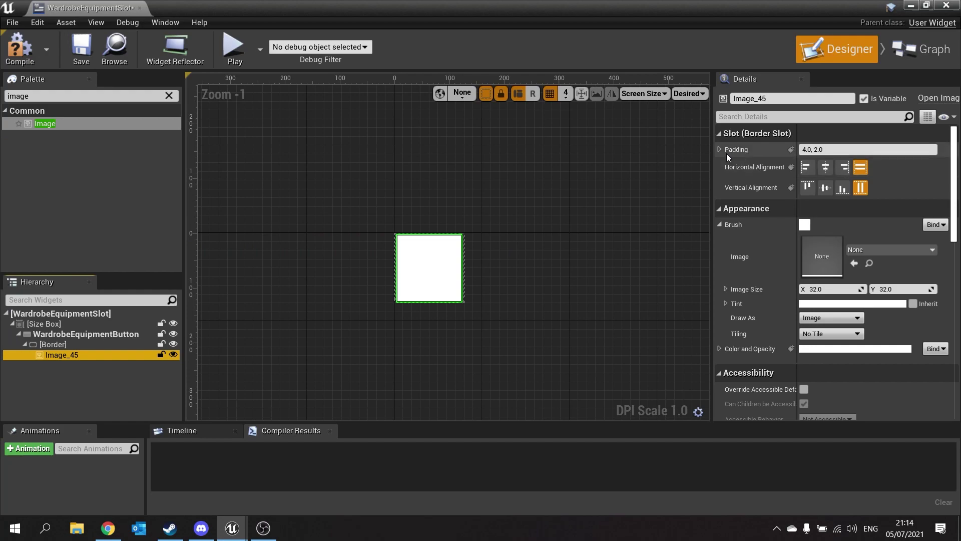
{"action": "left_click", "coordinate": [804, 151]}
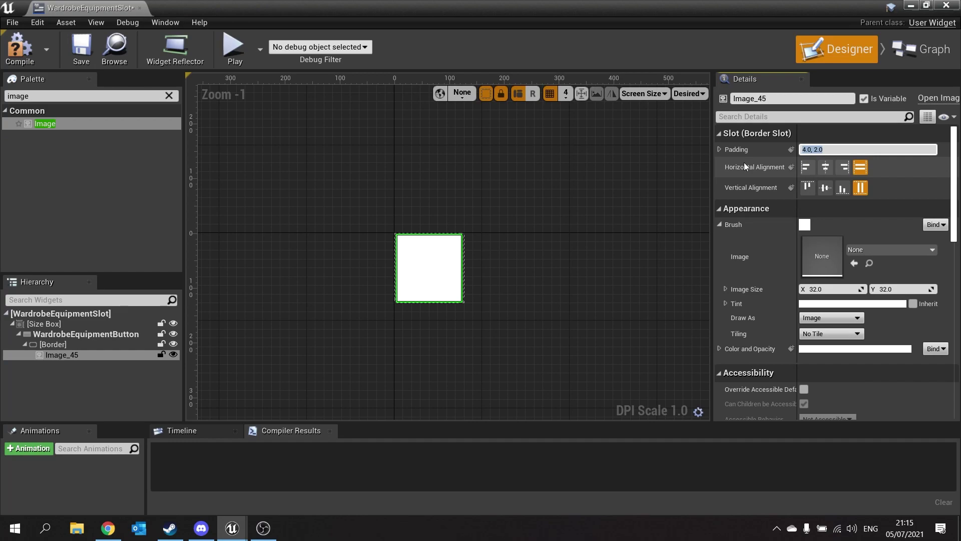
{"action": "type", "text": "8.0"}
{"action": "key", "text": "Return"}
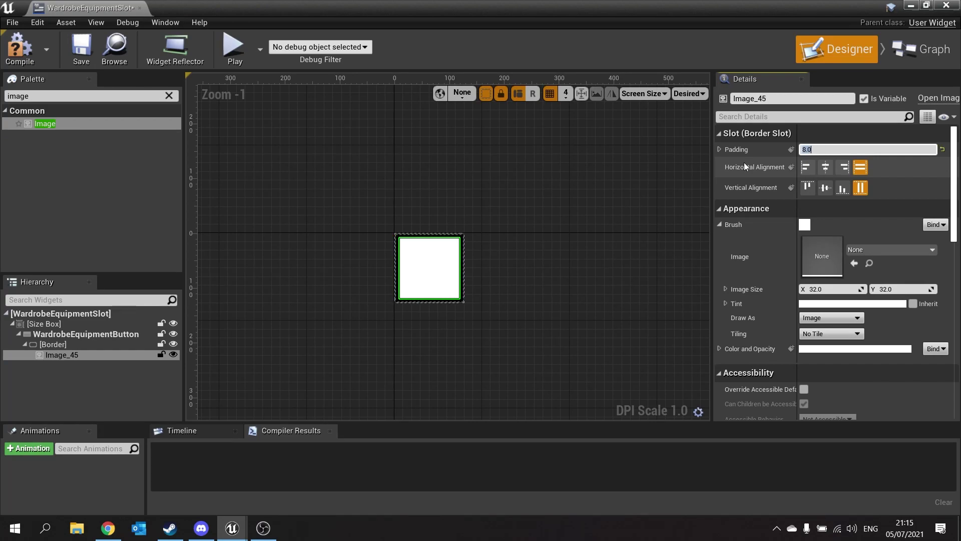
{"action": "left_click", "coordinate": [685, 231]}
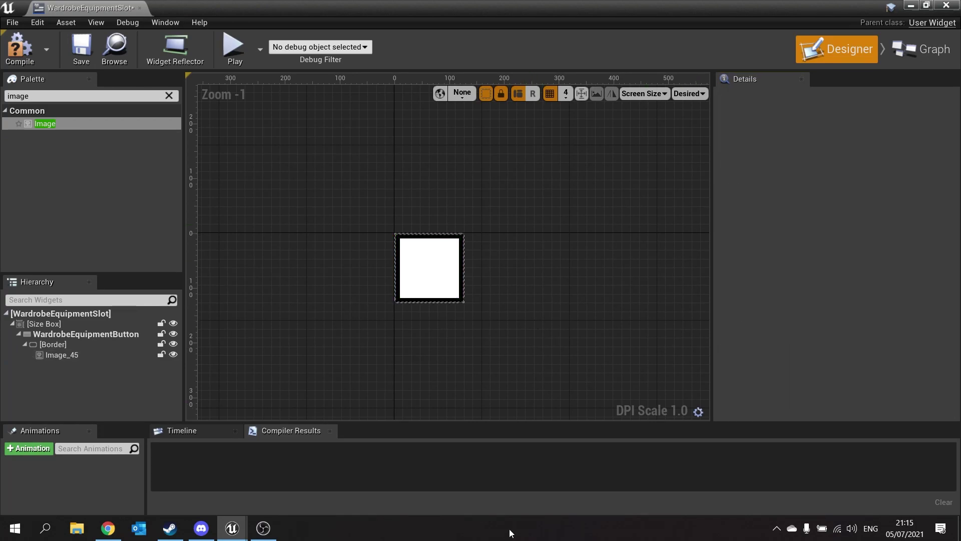
{"action": "left_click", "coordinate": [75, 355]}
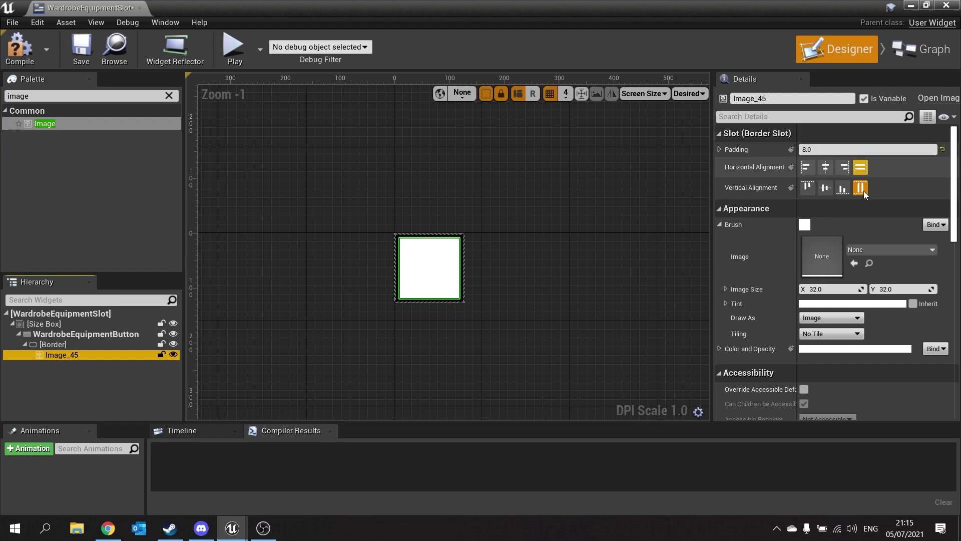
Step: Rename Image_45 to ButtonThumbnail, then compile and save the slot widget
{"action": "left_click", "coordinate": [780, 100]}
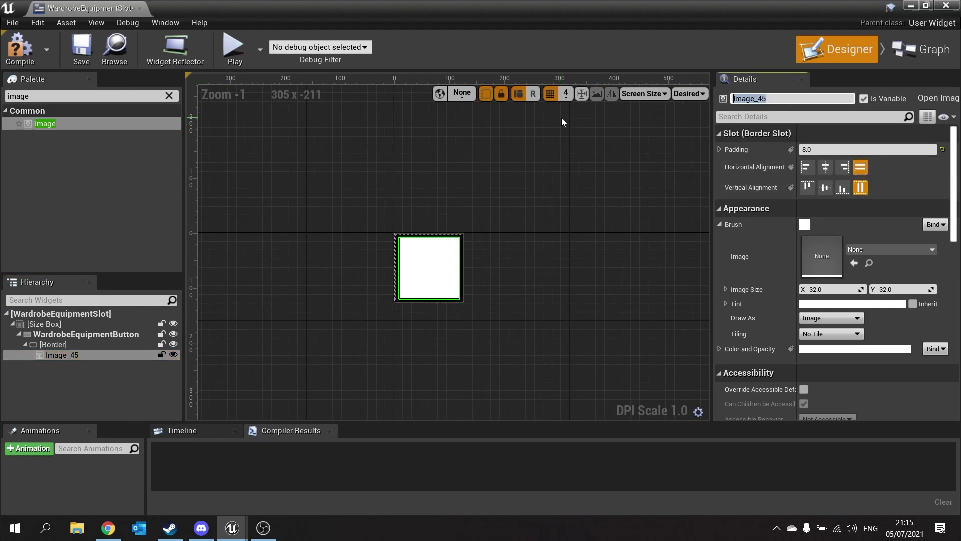
{"action": "type", "text": "ButtonThumbnail"}
{"action": "key", "text": "Return"}
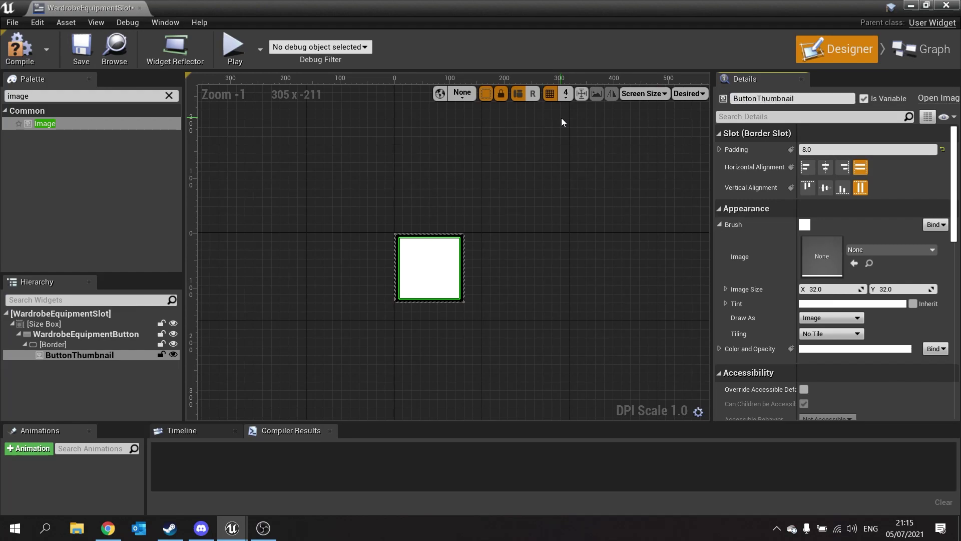
{"action": "left_click", "coordinate": [19, 48]}
{"action": "left_click", "coordinate": [80, 50]}
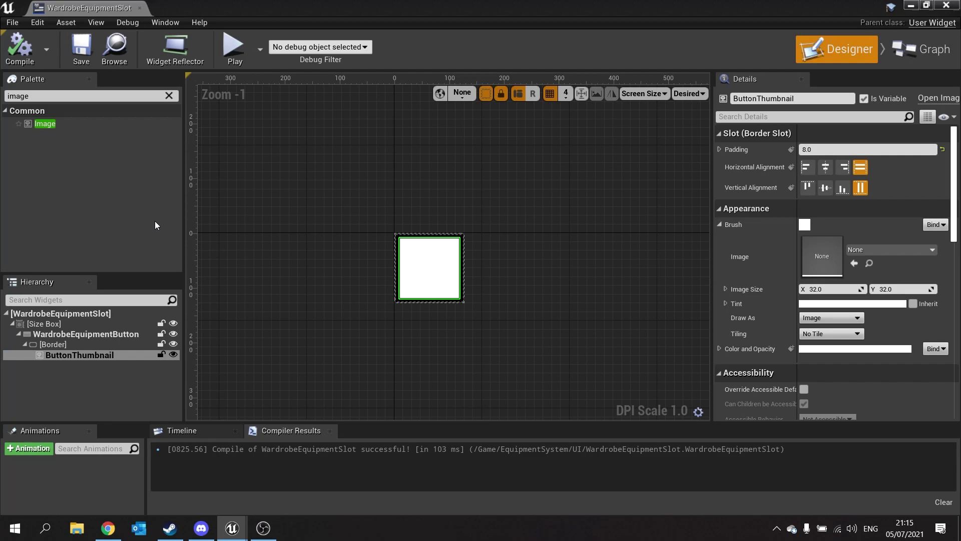
Step: In the Event Graph, add a Name-type variable called RowName
{"action": "left_click", "coordinate": [917, 48]}
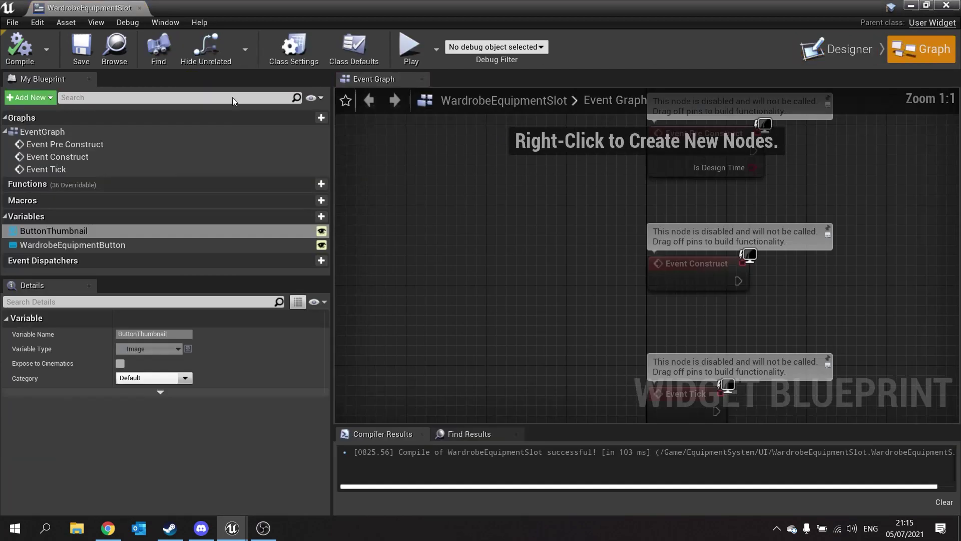
{"action": "left_click", "coordinate": [301, 216]}
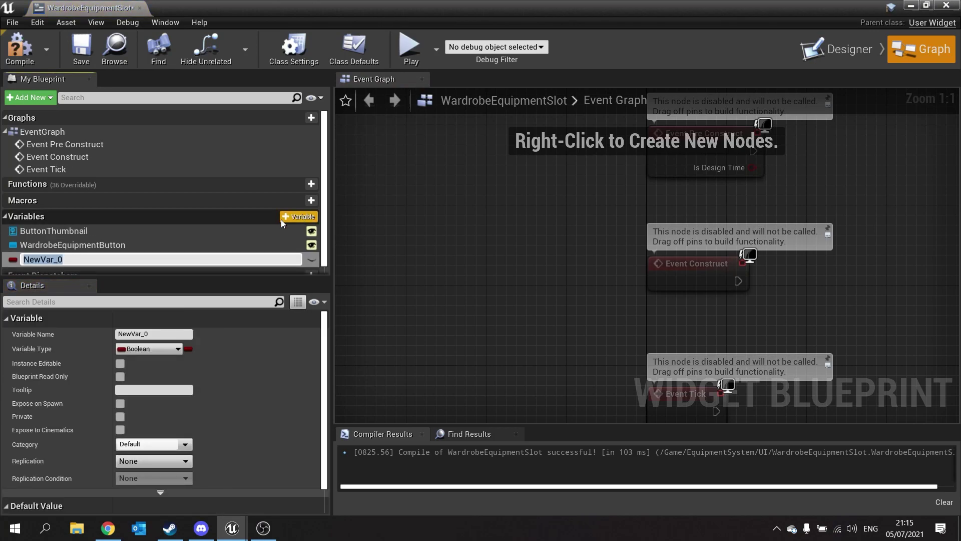
{"action": "type", "text": "RowName"}
{"action": "key", "text": "Return"}
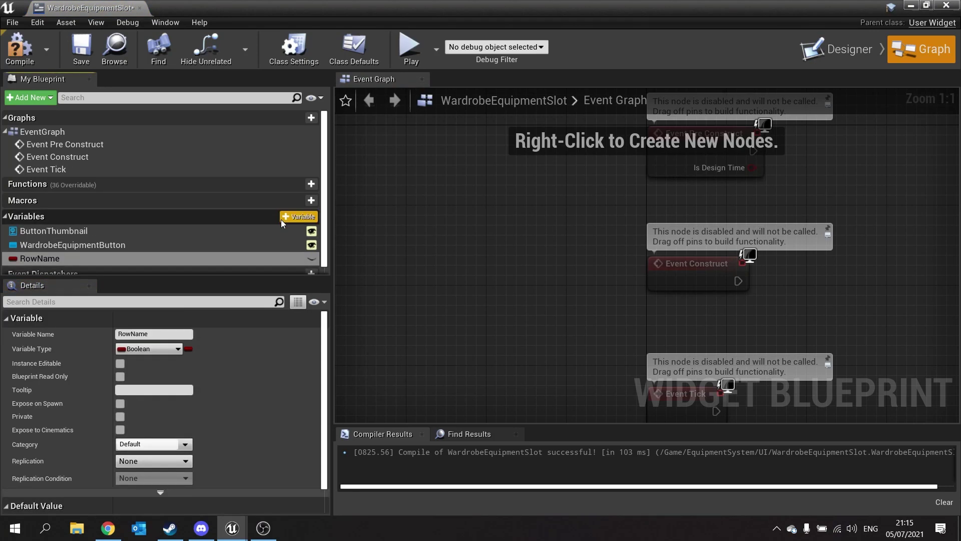
{"action": "left_click", "coordinate": [156, 349]}
{"action": "left_click", "coordinate": [147, 155]}
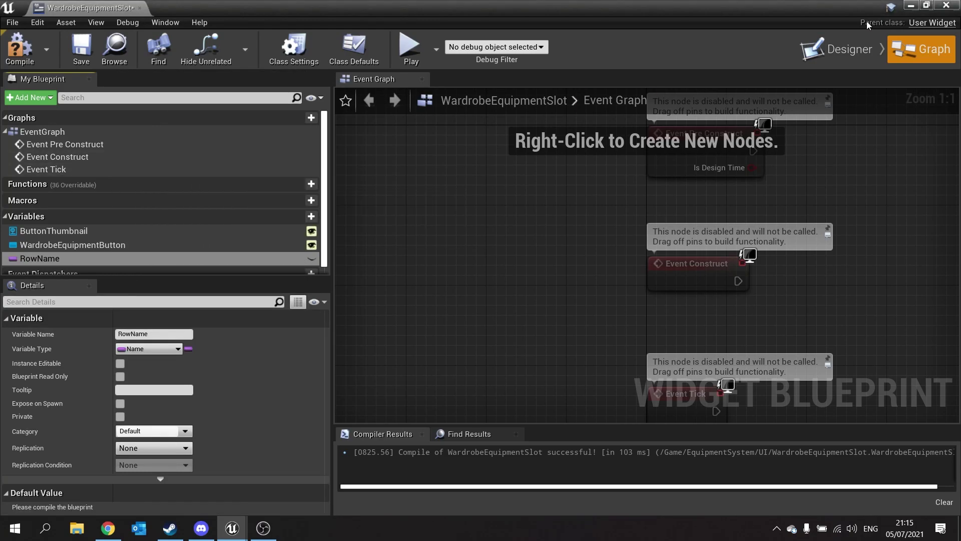
{"action": "left_click", "coordinate": [912, 6]}
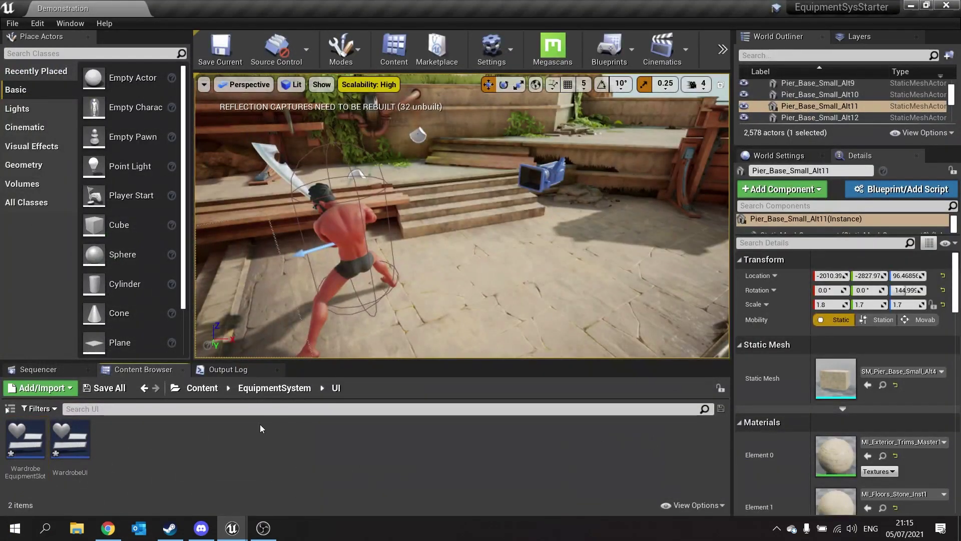
Step: Inspect EquipmentDataTable's rows (Hair_00 to FacialHair_01) in EquipmentSystem, then close it
{"action": "left_click", "coordinate": [257, 389]}
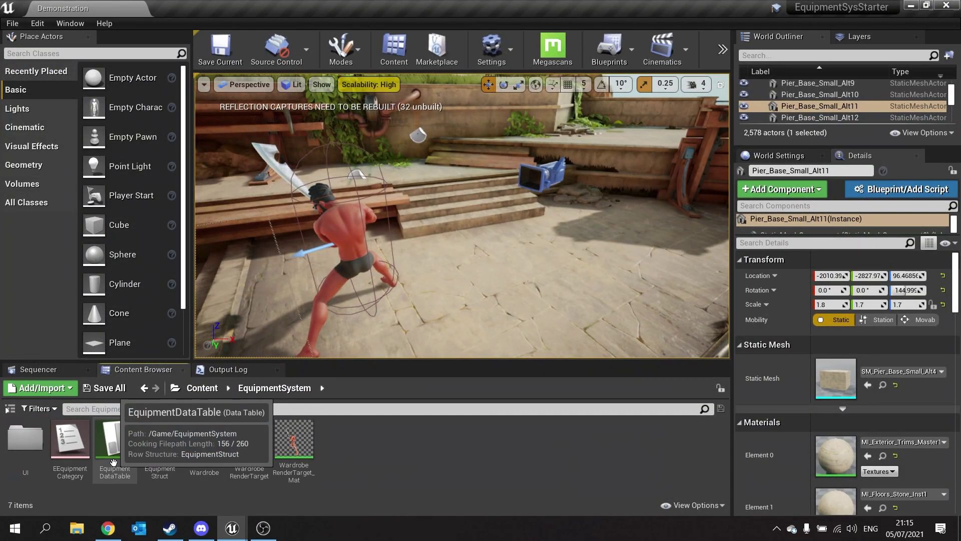
{"action": "double_click", "coordinate": [115, 439]}
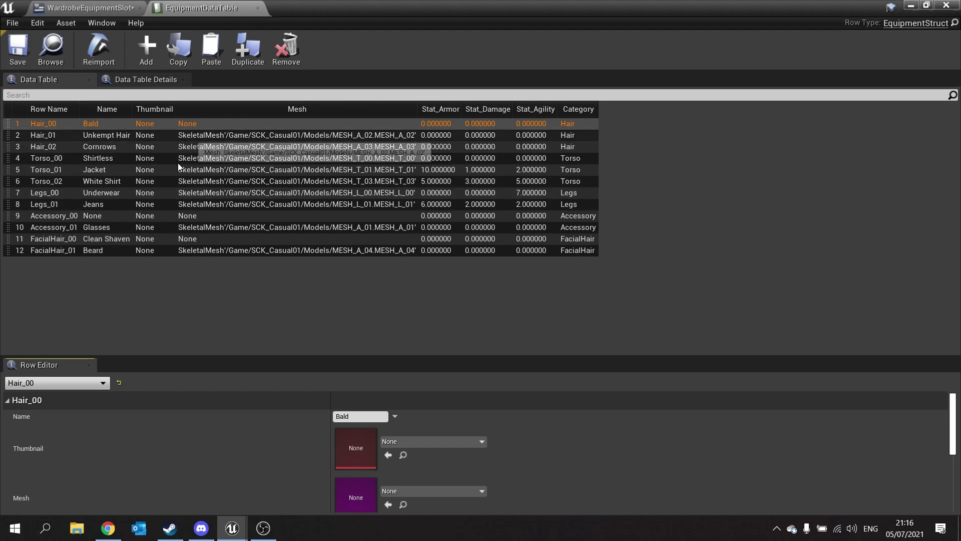
{"action": "left_click", "coordinate": [257, 8]}
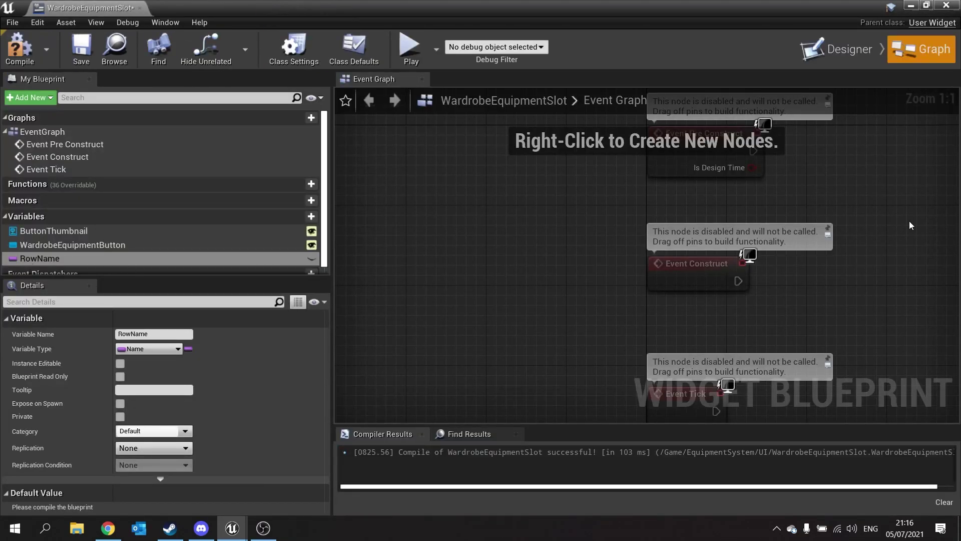
Step: Place a RowName getter beside Event Pre Construct in the graph
{"action": "right_click_drag", "start_coordinate": [847, 241], "coordinate": [612, 278]}
{"action": "left_click_drag", "start_coordinate": [426, 181], "coordinate": [365, 175]}
{"action": "key", "text": "ctrl+z"}
{"action": "left_click_drag", "start_coordinate": [40, 259], "coordinate": [461, 268]}
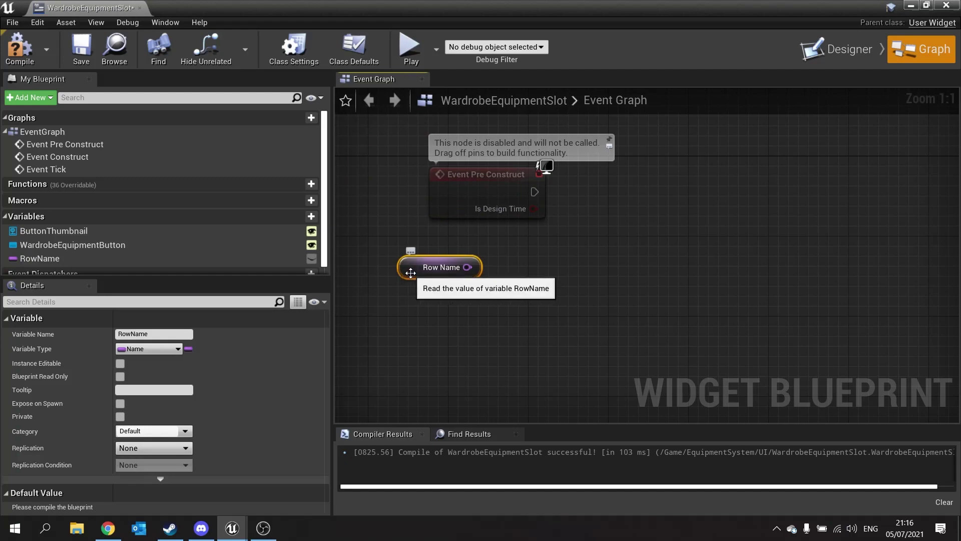
{"action": "left_click_drag", "start_coordinate": [407, 268], "coordinate": [466, 268]}
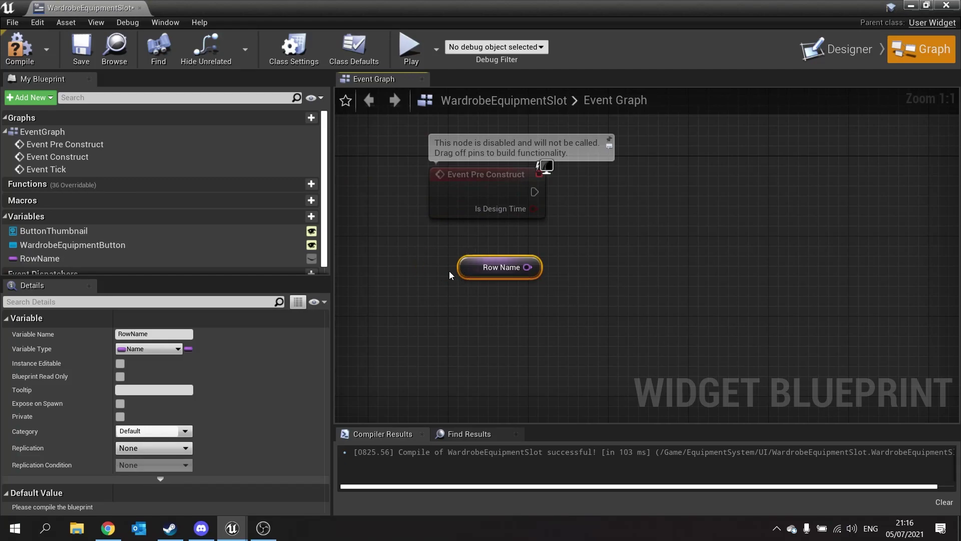
{"action": "right_click_drag", "start_coordinate": [541, 279], "coordinate": [469, 297]}
Step: Add a Get Data Table Row node on EquipmentDataTable, fed by Event Pre Construct and RowName
{"action": "right_click", "coordinate": [510, 257]}
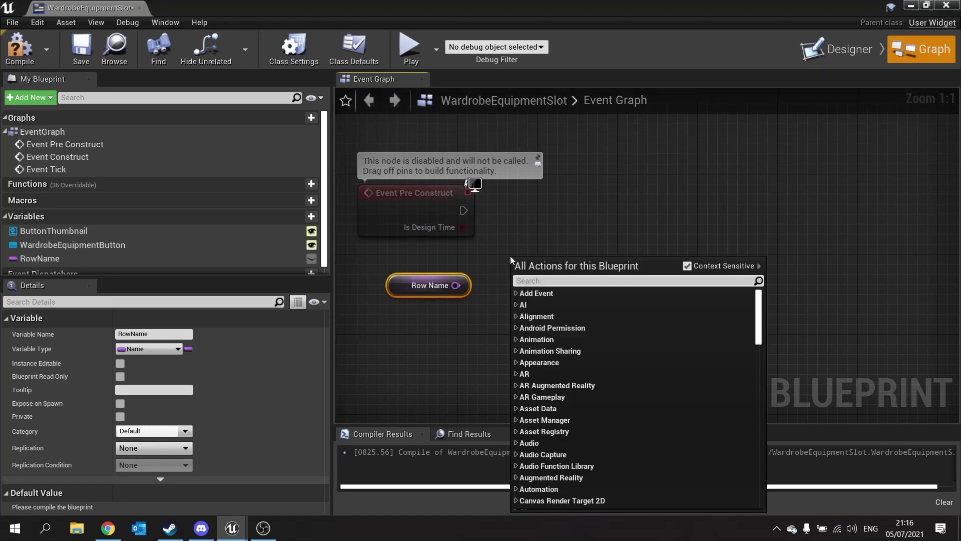
{"action": "type", "text": "get data t"}
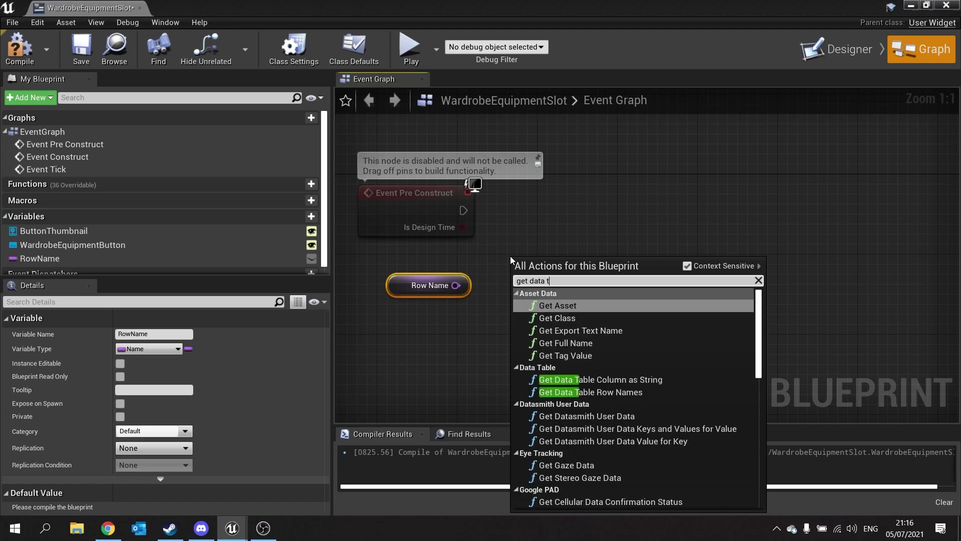
{"action": "type", "text": "able row"}
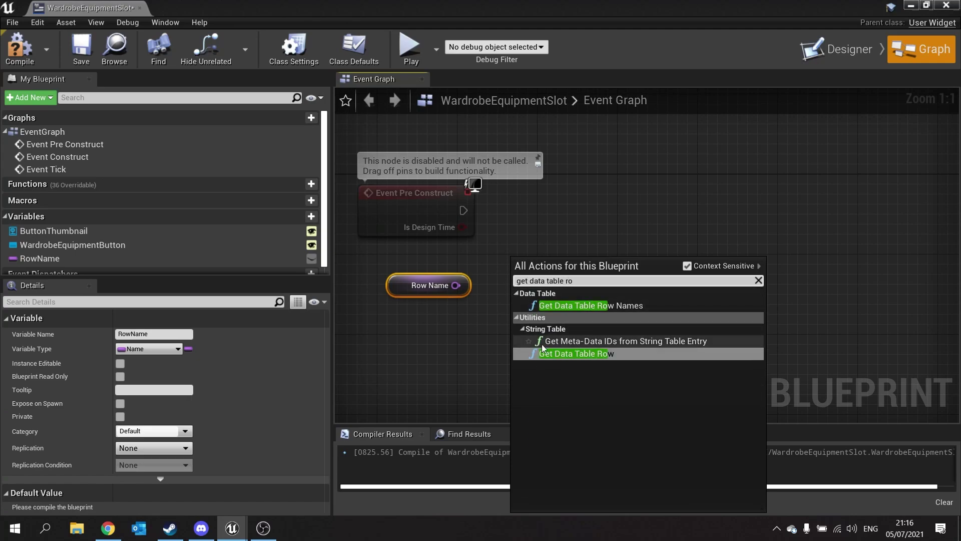
{"action": "left_click", "coordinate": [554, 355]}
{"action": "left_click_drag", "start_coordinate": [550, 271], "coordinate": [461, 214]}
{"action": "left_click_drag", "start_coordinate": [596, 184], "coordinate": [606, 194]}
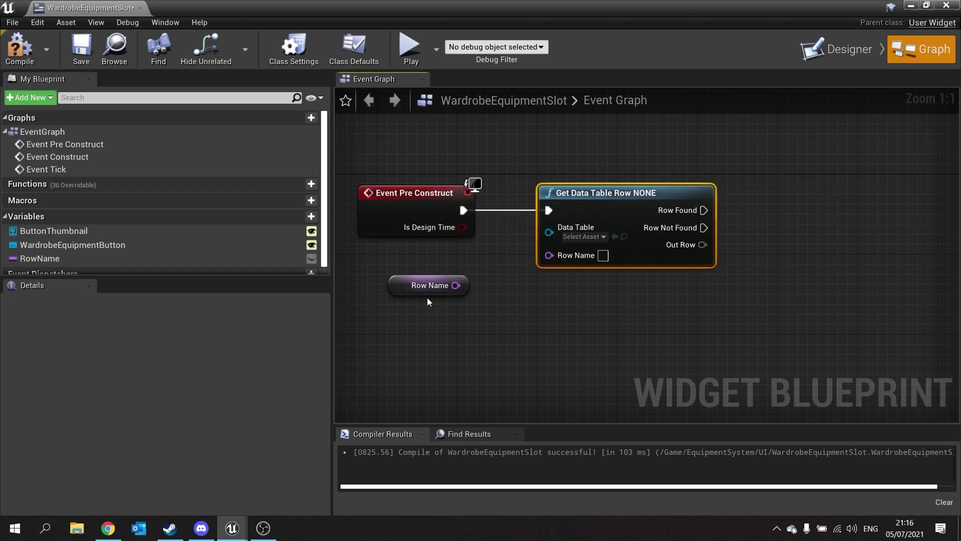
{"action": "left_click_drag", "start_coordinate": [455, 285], "coordinate": [550, 256]}
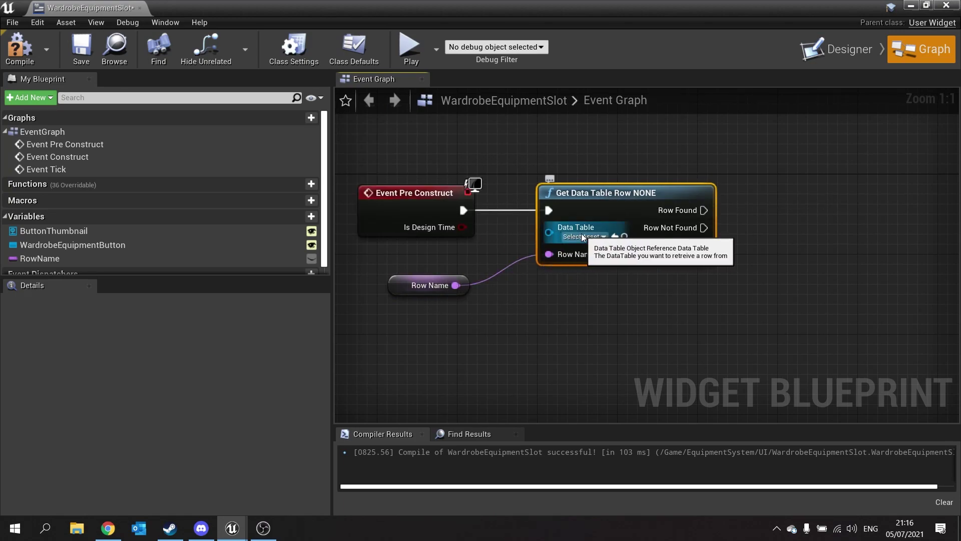
{"action": "left_click", "coordinate": [605, 235]}
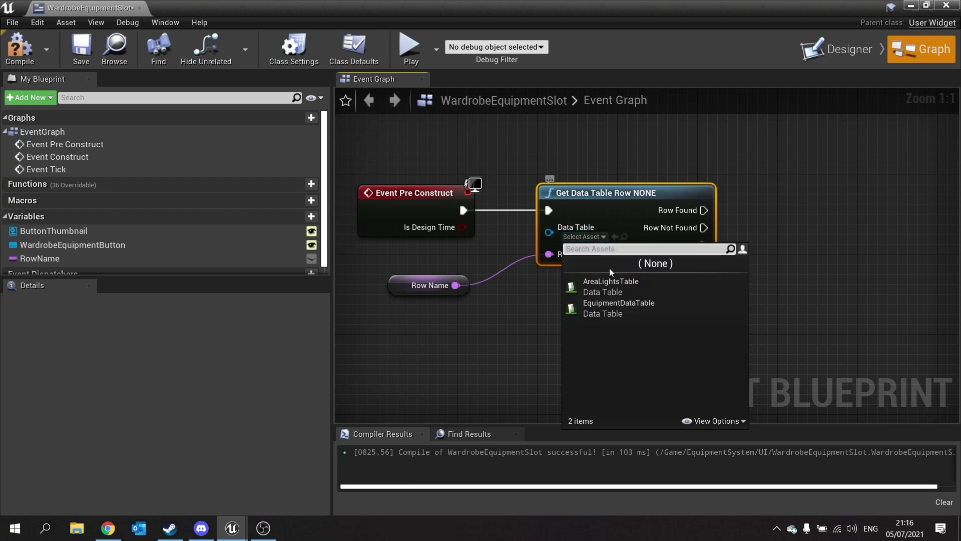
{"action": "left_click", "coordinate": [618, 308]}
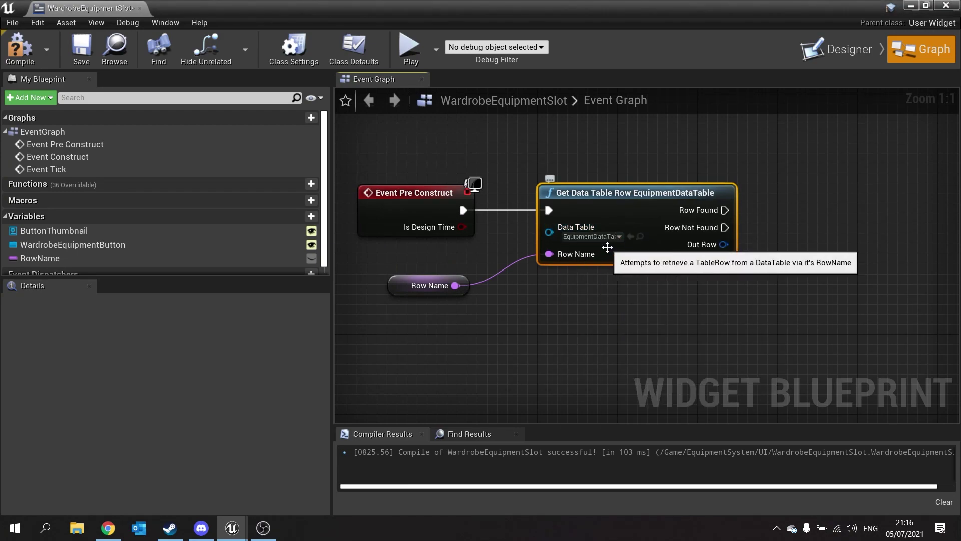
Step: Rearrange the lookup node and drag a new connection from its Out Row pin
{"action": "right_click_drag", "start_coordinate": [731, 310], "coordinate": [579, 271]}
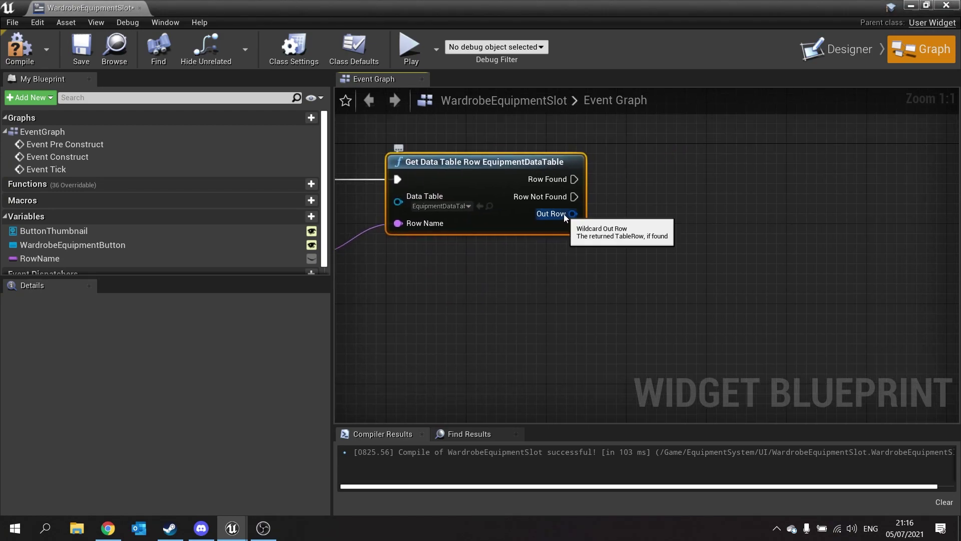
{"action": "right_click_drag", "start_coordinate": [488, 249], "coordinate": [676, 248]}
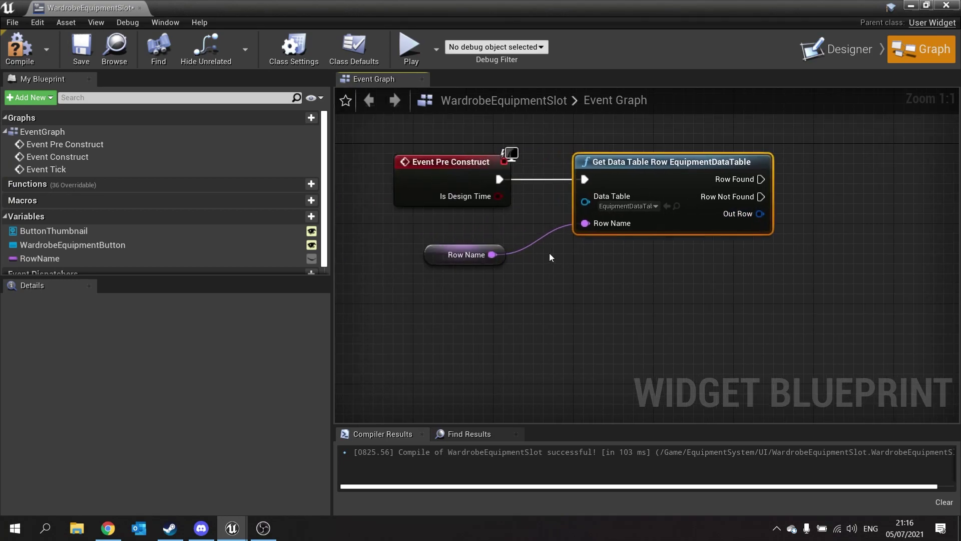
{"action": "right_click_drag", "start_coordinate": [766, 159], "coordinate": [454, 226]}
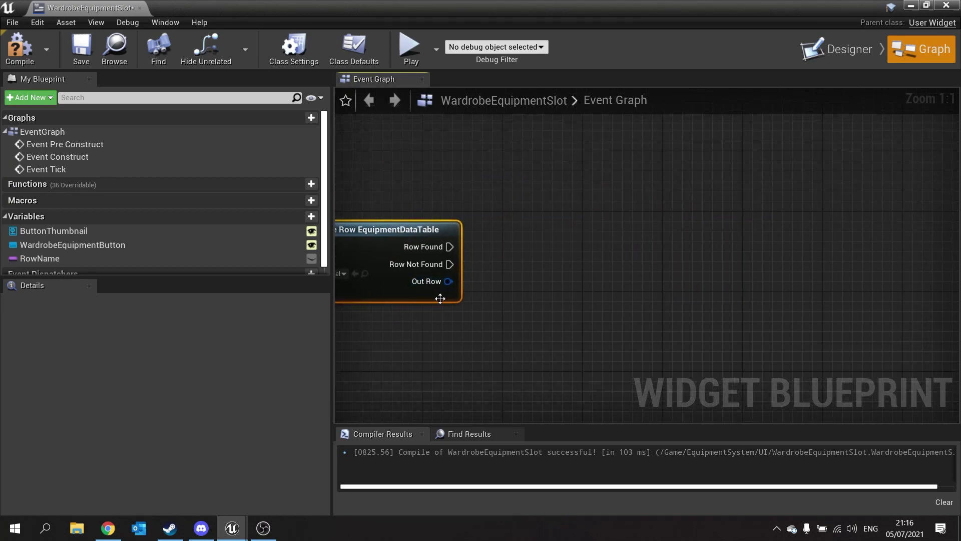
{"action": "right_click_drag", "start_coordinate": [440, 298], "coordinate": [497, 213]}
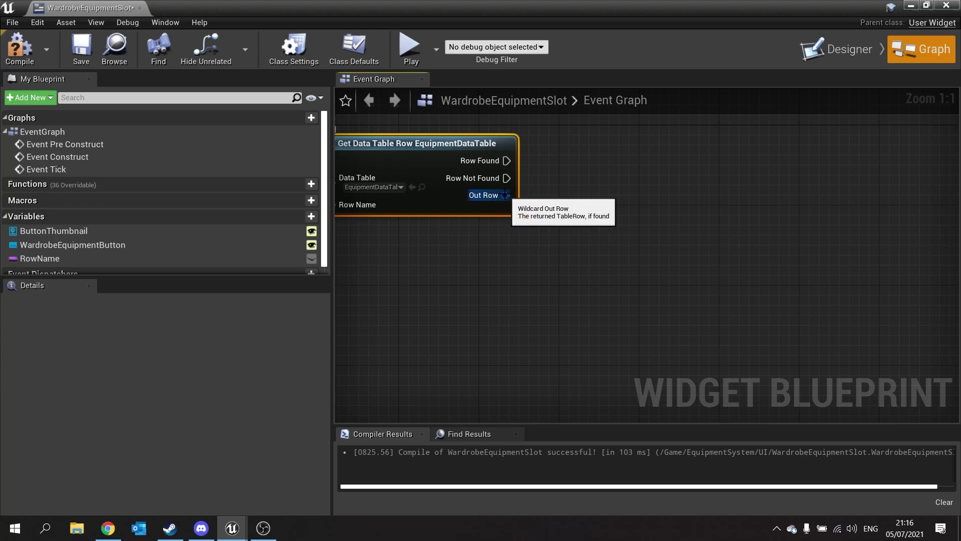
{"action": "left_click_drag", "start_coordinate": [505, 195], "coordinate": [617, 299]}
Step: Break the Out Row into a Break EquipmentStruct node
{"action": "type", "text": "bre"}
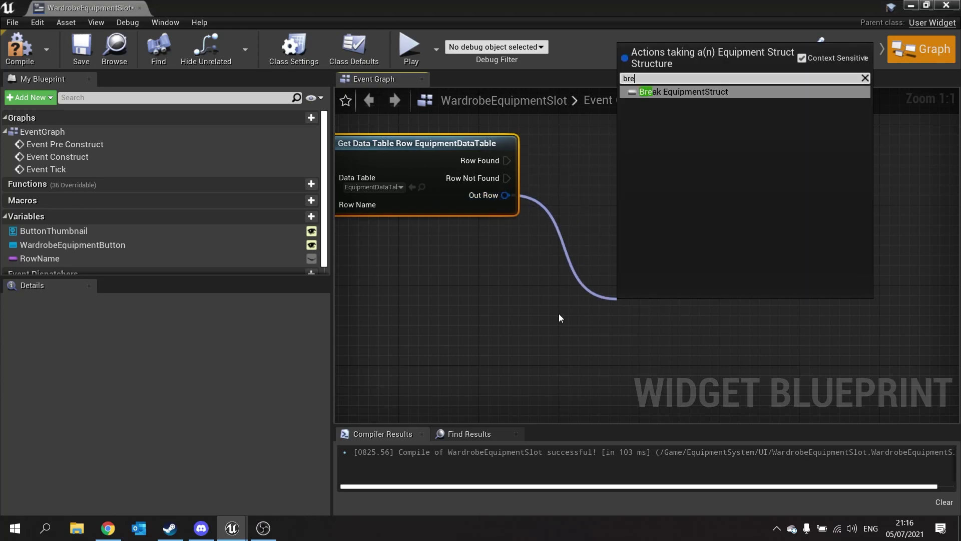
{"action": "key", "text": "Return"}
{"action": "right_click_drag", "start_coordinate": [766, 312], "coordinate": [751, 305]}
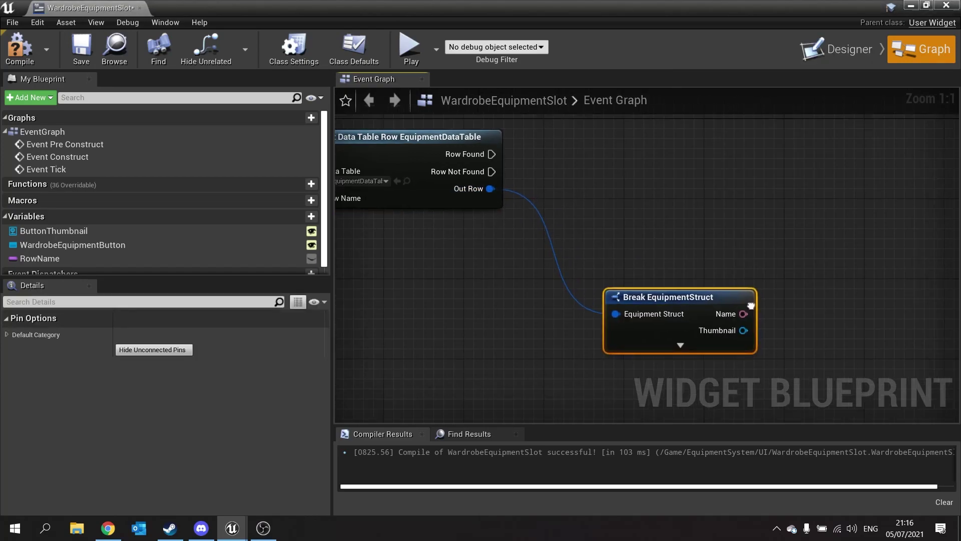
{"action": "left_click", "coordinate": [681, 345]}
{"action": "right_click_drag", "start_coordinate": [854, 353], "coordinate": [694, 239]}
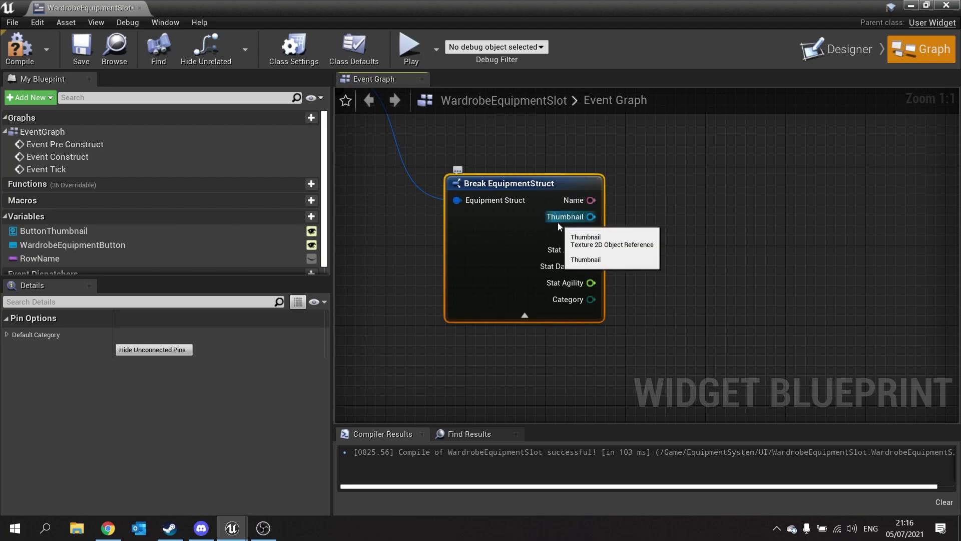
{"action": "left_click", "coordinate": [523, 316]}
{"action": "right_click_drag", "start_coordinate": [539, 194], "coordinate": [506, 182]}
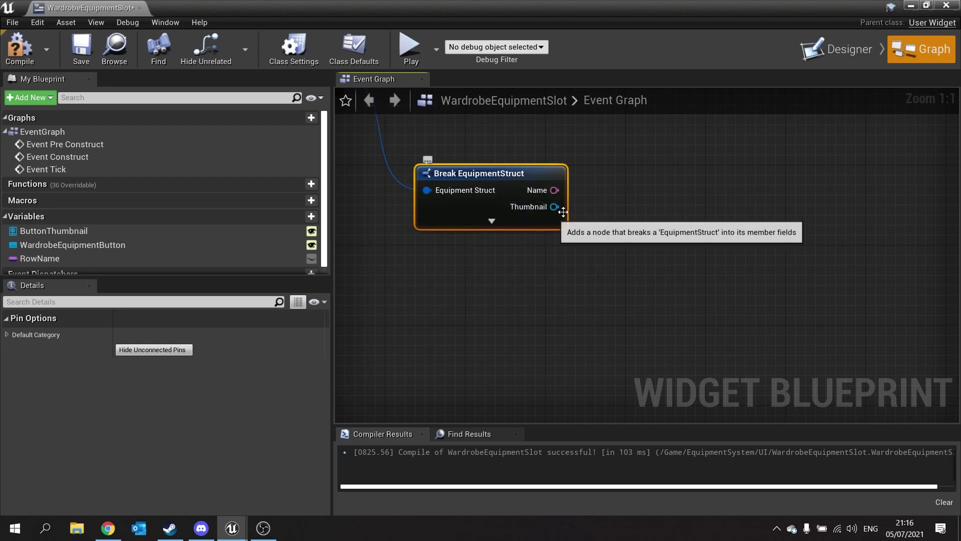
{"action": "right_click_drag", "start_coordinate": [554, 209], "coordinate": [548, 323]}
Step: Add a ButtonThumbnail getter and a Set Brush from Texture node on it
{"action": "left_click_drag", "start_coordinate": [83, 231], "coordinate": [478, 188]}
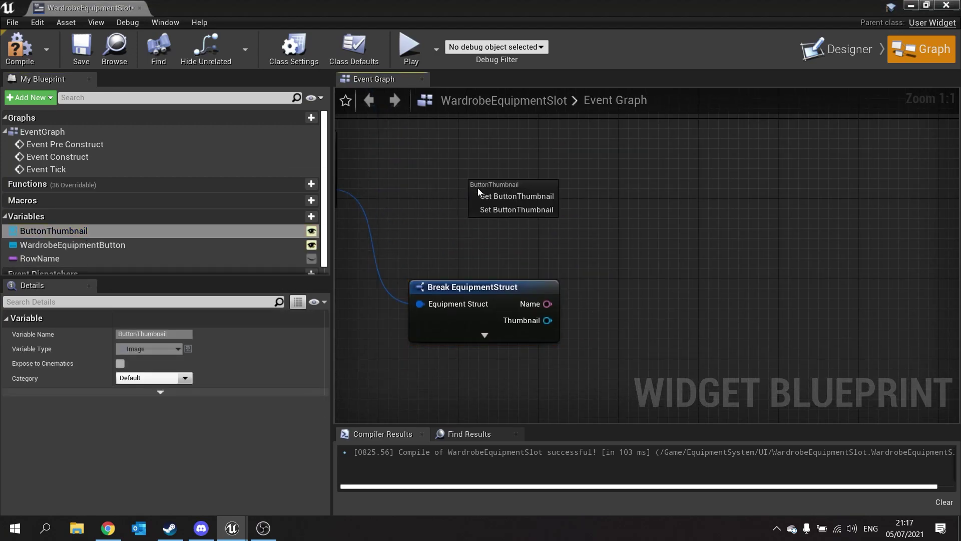
{"action": "left_click", "coordinate": [492, 200]}
{"action": "left_click_drag", "start_coordinate": [550, 189], "coordinate": [606, 247]}
{"action": "type", "text": "set imag"}
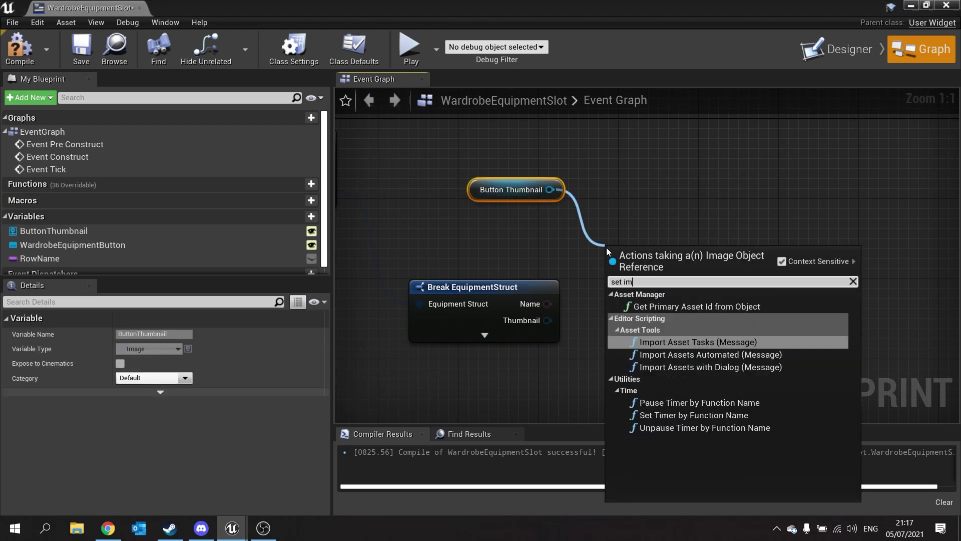
{"action": "key", "text": "BackSpace"}
{"action": "key", "text": "BackSpace"}
{"action": "key", "text": "BackSpace"}
{"action": "key", "text": "BackSpace"}
{"action": "type", "text": "brs"}
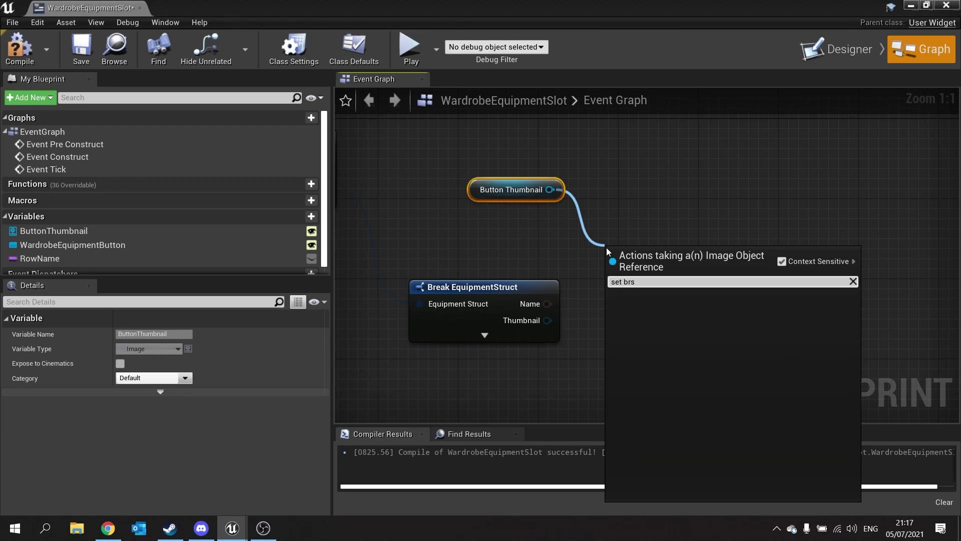
{"action": "key", "text": "BackSpace"}
{"action": "type", "text": "ush"}
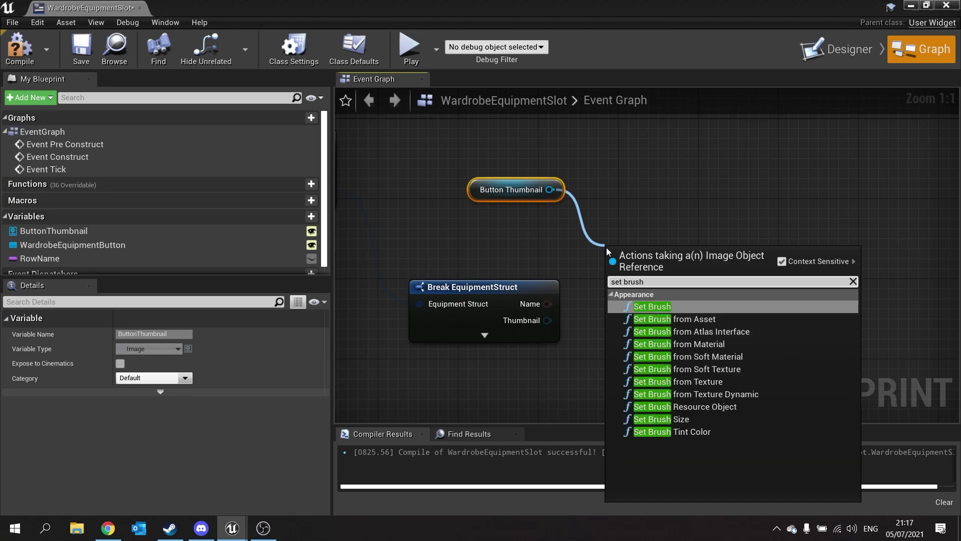
{"action": "left_click", "coordinate": [701, 382]}
Step: Wire Thumbnail into Set Brush's Texture and run it from Row Found
{"action": "left_click_drag", "start_coordinate": [695, 279], "coordinate": [723, 210]}
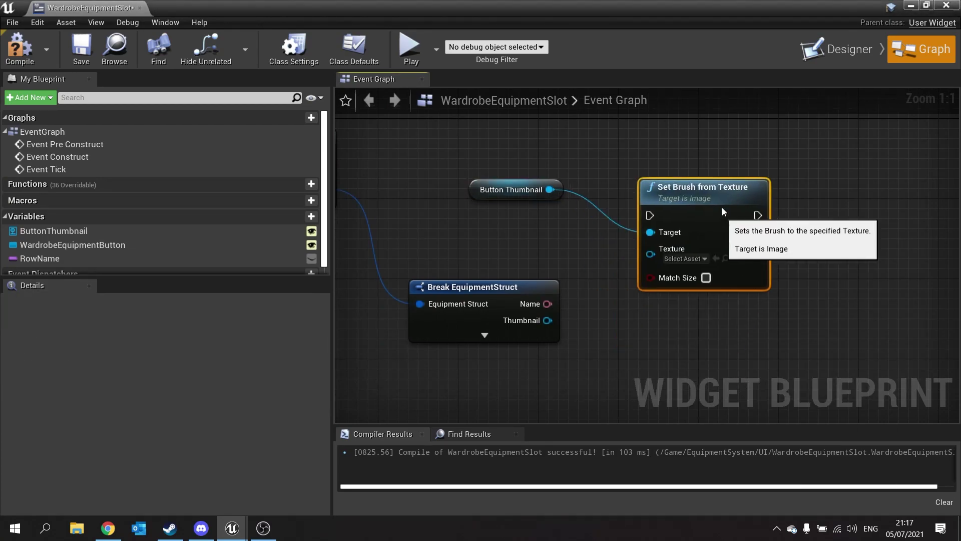
{"action": "mouse_move", "coordinate": [665, 246]}
{"action": "left_mouse_down"}
{"action": "mouse_move", "coordinate": [569, 318]}
{"action": "mouse_move", "coordinate": [547, 320]}
{"action": "left_mouse_up"}
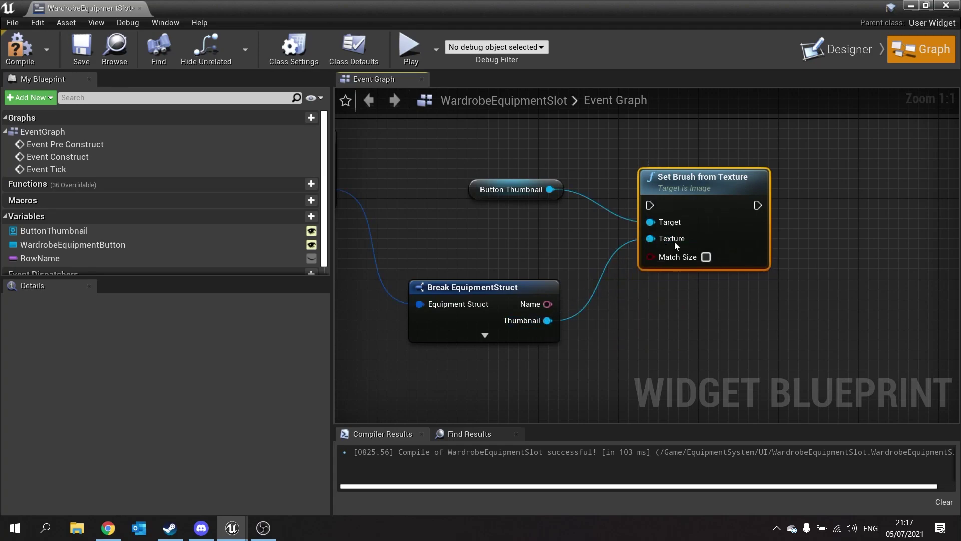
{"action": "left_click_drag", "start_coordinate": [682, 199], "coordinate": [682, 169]}
{"action": "right_click_drag", "start_coordinate": [337, 173], "coordinate": [473, 200]}
{"action": "mouse_move", "coordinate": [472, 201]}
{"action": "left_mouse_down"}
{"action": "mouse_move", "coordinate": [498, 213]}
{"action": "mouse_move", "coordinate": [790, 213]}
{"action": "mouse_move", "coordinate": [787, 203]}
{"action": "mouse_move", "coordinate": [813, 180]}
{"action": "mouse_move", "coordinate": [831, 180]}
{"action": "left_mouse_up"}
{"action": "left_click_drag", "start_coordinate": [617, 239], "coordinate": [665, 229]}
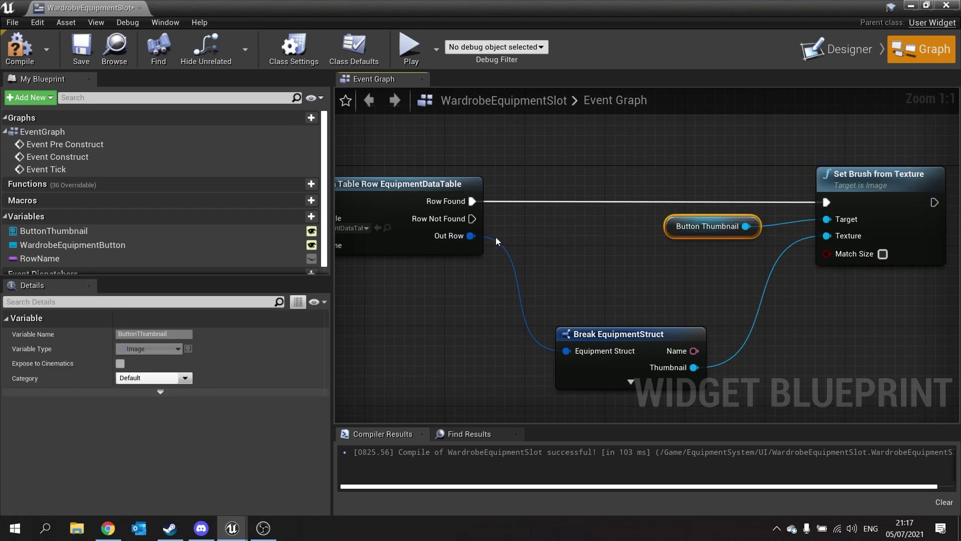
Step: Compile and save the WardrobeEquipmentSlot blueprint
{"action": "scroll", "coordinate": [509, 263], "scroll_direction": "down", "scroll_amount": 3}
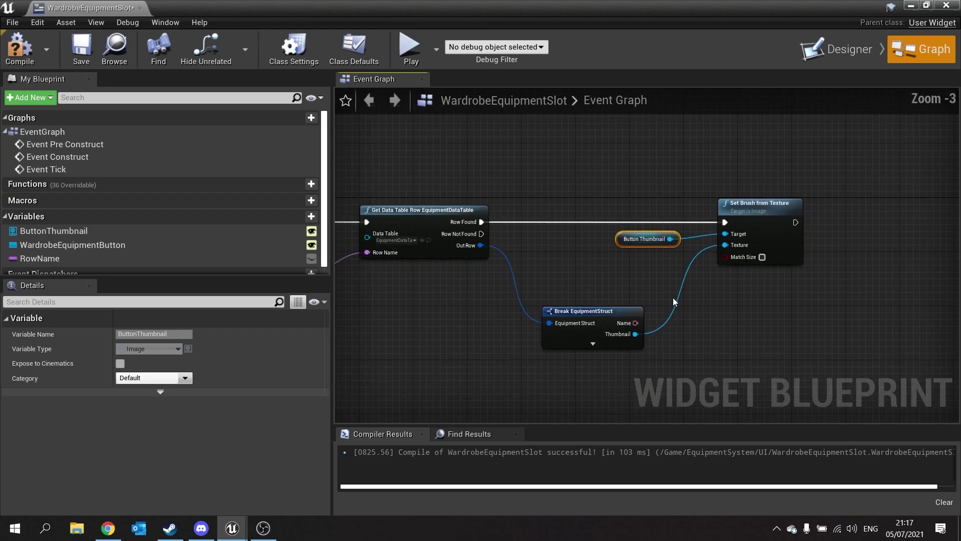
{"action": "right_click_drag", "start_coordinate": [676, 302], "coordinate": [620, 294]}
{"action": "left_click", "coordinate": [19, 47]}
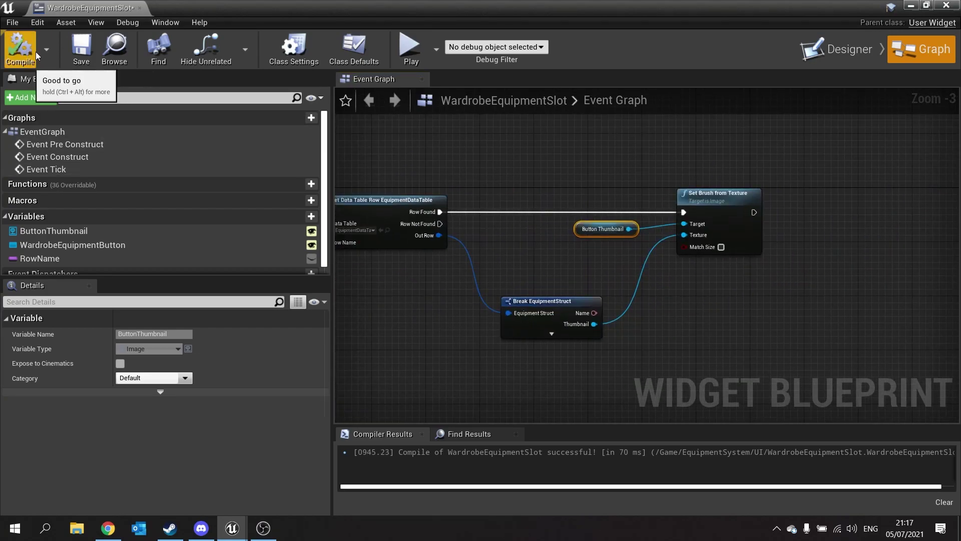
{"action": "left_click", "coordinate": [78, 48]}
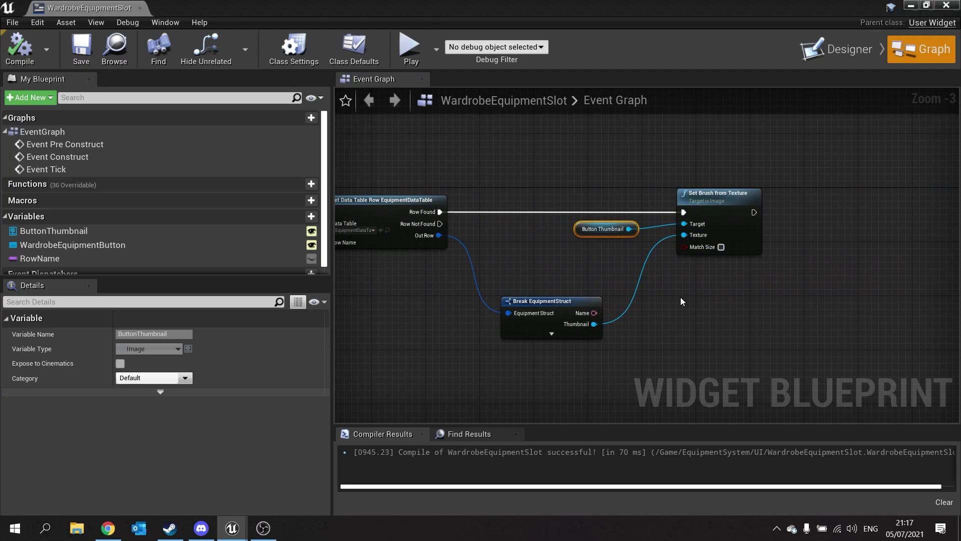
{"action": "right_click_drag", "start_coordinate": [680, 301], "coordinate": [870, 285]}
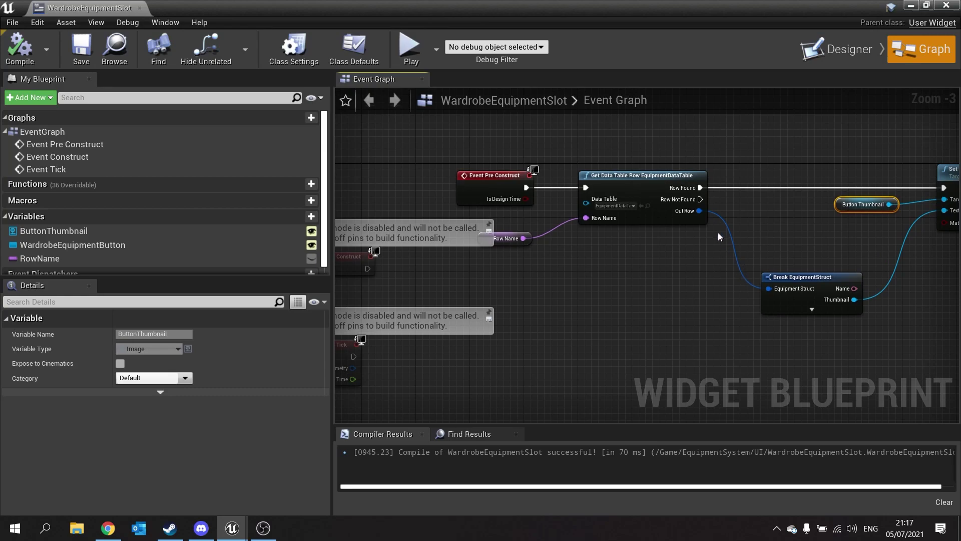
Step: Tick Instance Editable on the RowName variable and recompile WardrobeEquipmentSlot
{"action": "scroll", "coordinate": [601, 294], "scroll_direction": "up", "scroll_amount": 2}
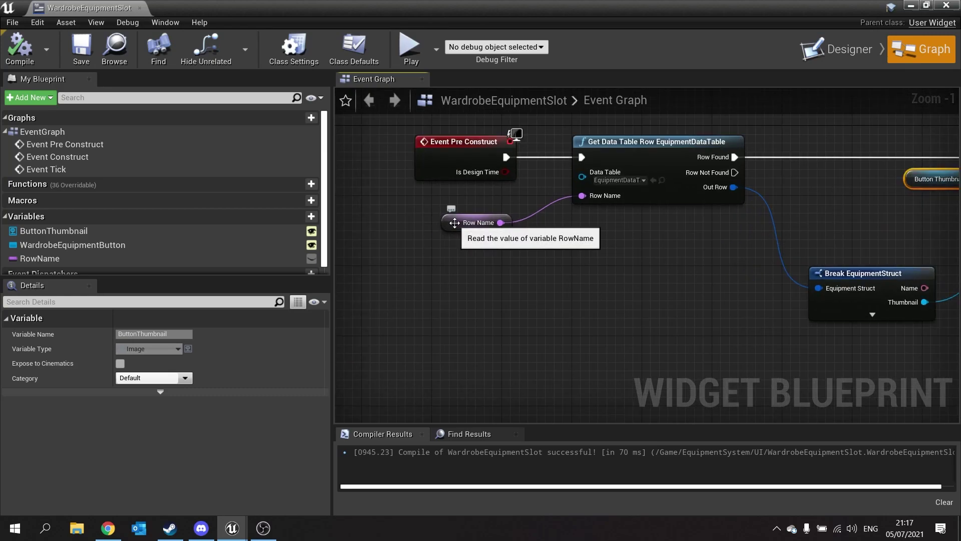
{"action": "left_click", "coordinate": [457, 225]}
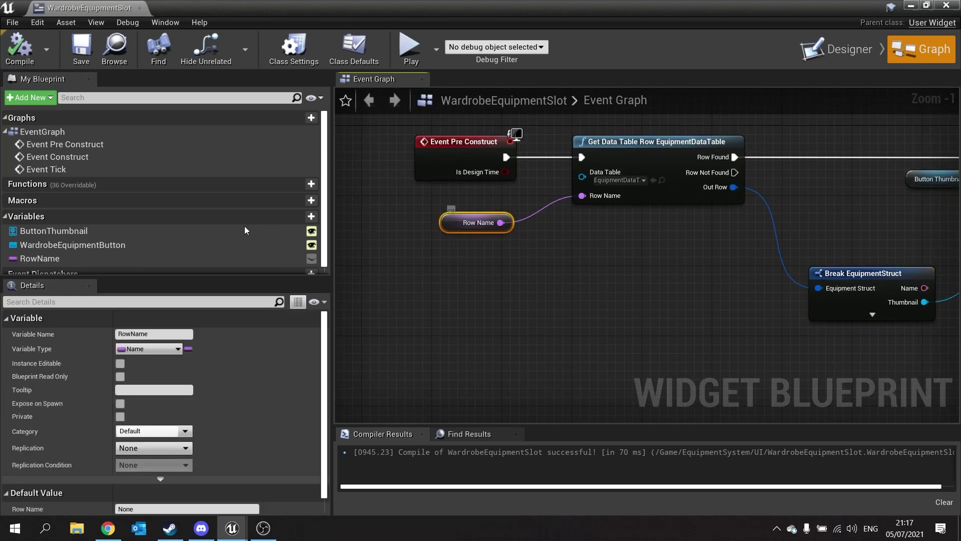
{"action": "left_click", "coordinate": [118, 363]}
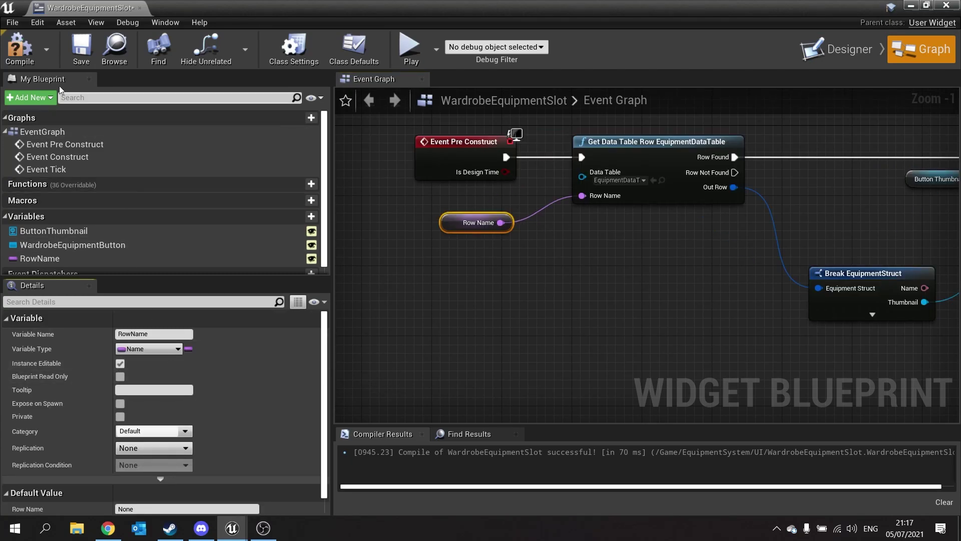
{"action": "left_click", "coordinate": [19, 47]}
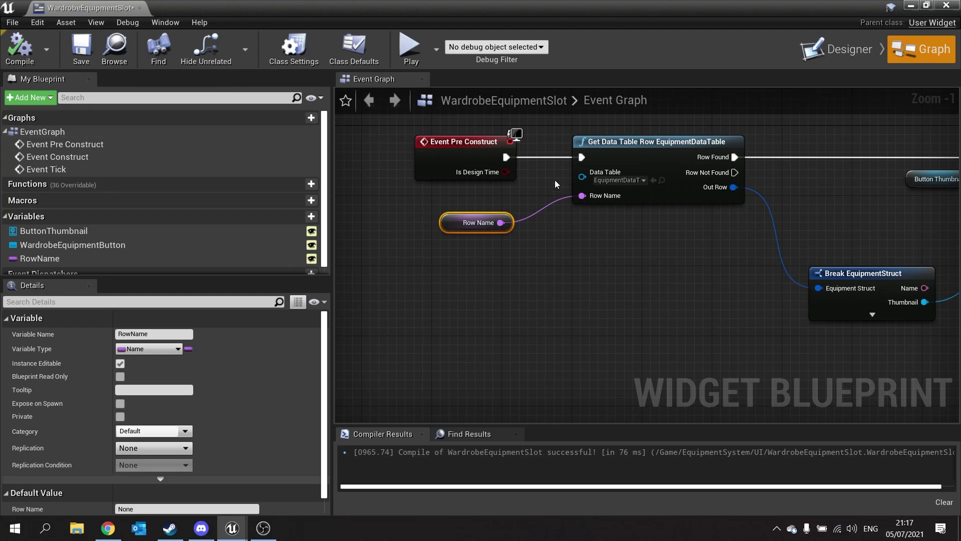
{"action": "right_click_drag", "start_coordinate": [517, 252], "coordinate": [539, 342]}
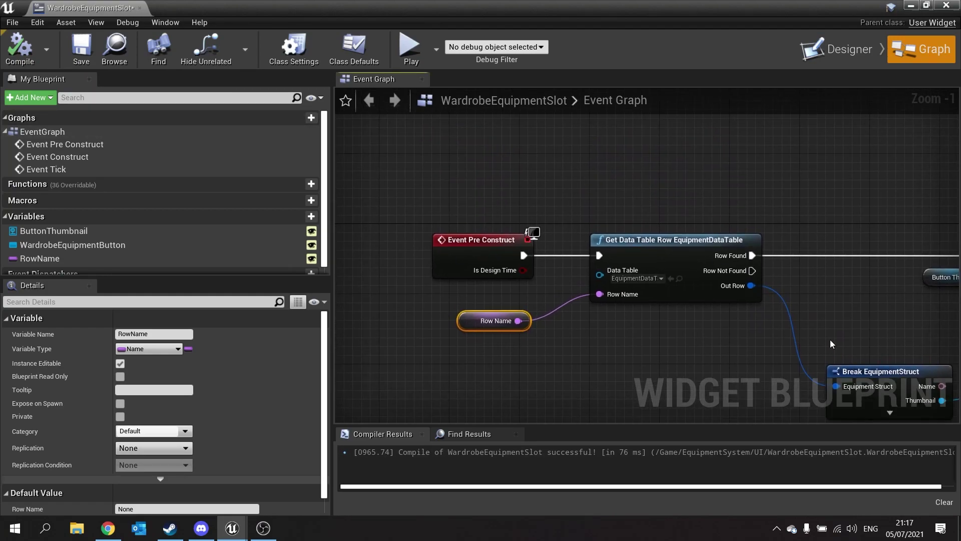
{"action": "right_click_drag", "start_coordinate": [833, 344], "coordinate": [722, 327]}
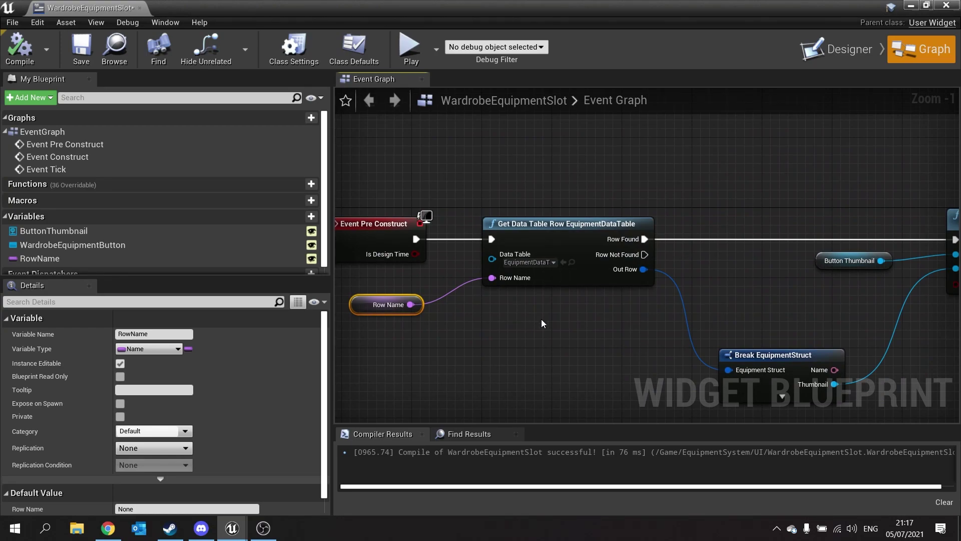
{"action": "mouse_move", "coordinate": [722, 320]}
{"action": "right_mouse_down"}
{"action": "mouse_move", "coordinate": [820, 361]}
{"action": "mouse_move", "coordinate": [459, 358]}
{"action": "mouse_move", "coordinate": [692, 358]}
{"action": "right_mouse_up"}
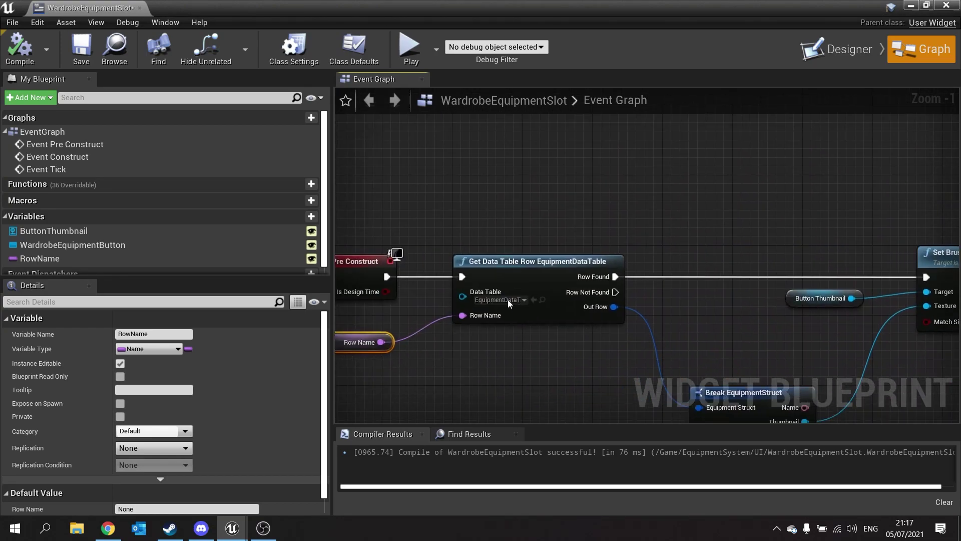
{"action": "right_click_drag", "start_coordinate": [386, 200], "coordinate": [392, 194]}
Step: Add a custom event named RefreshSlotDetails, discarding a mistaken Create Event node
{"action": "right_click", "coordinate": [390, 193]}
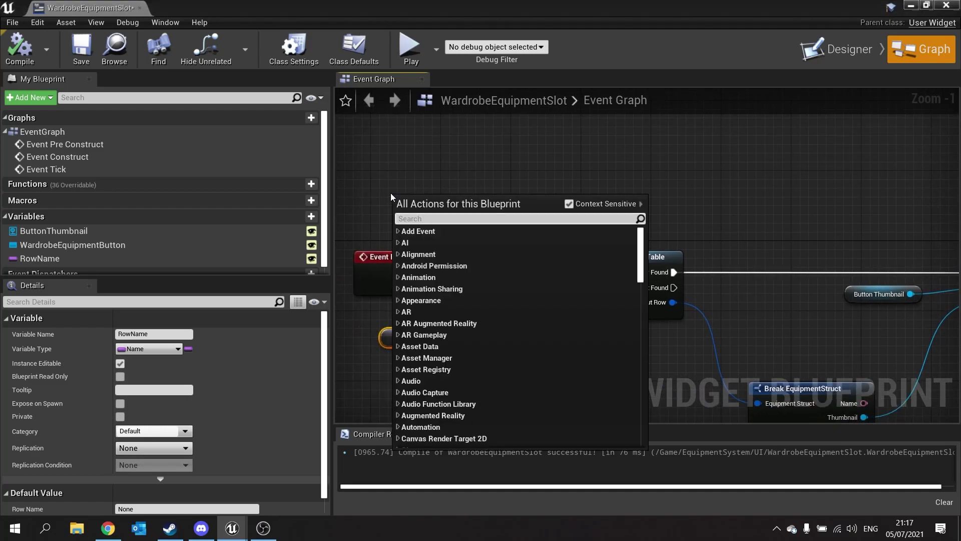
{"action": "type", "text": "create event"}
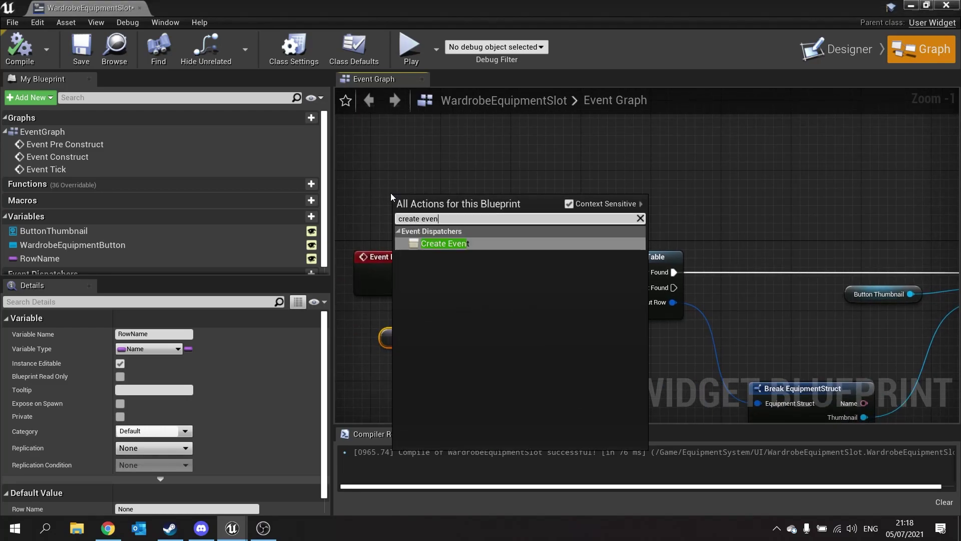
{"action": "key", "text": "Return"}
{"action": "key", "text": "Delete"}
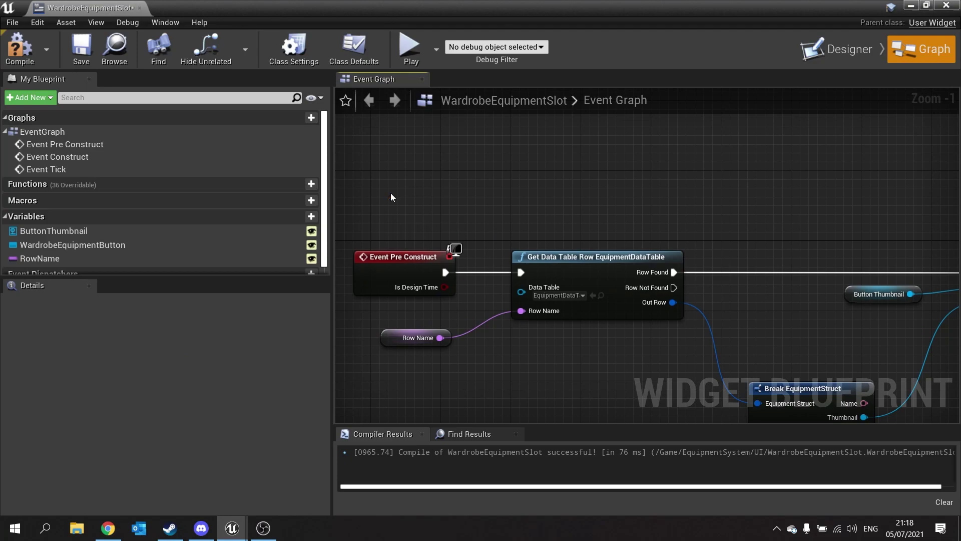
{"action": "right_click", "coordinate": [390, 193]}
{"action": "type", "text": "cust"}
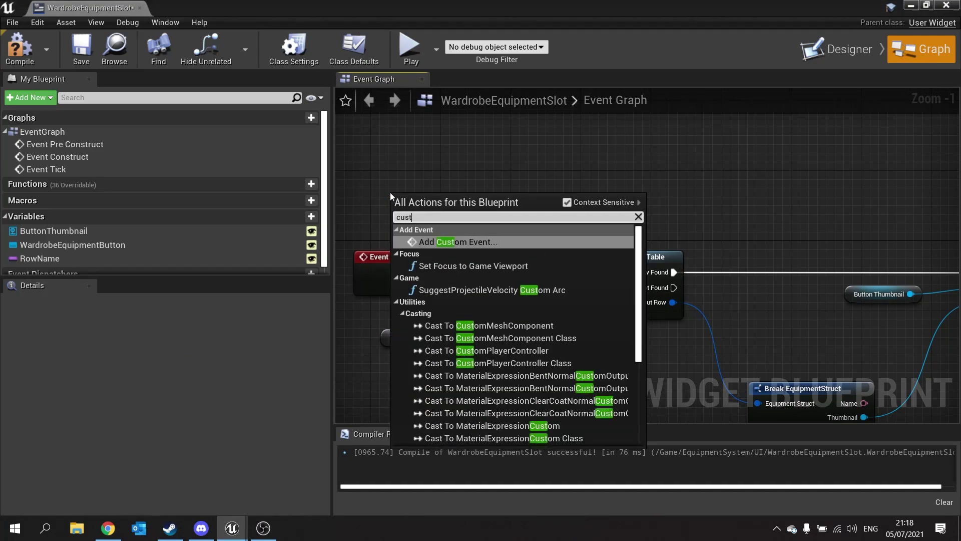
{"action": "key", "text": "Return"}
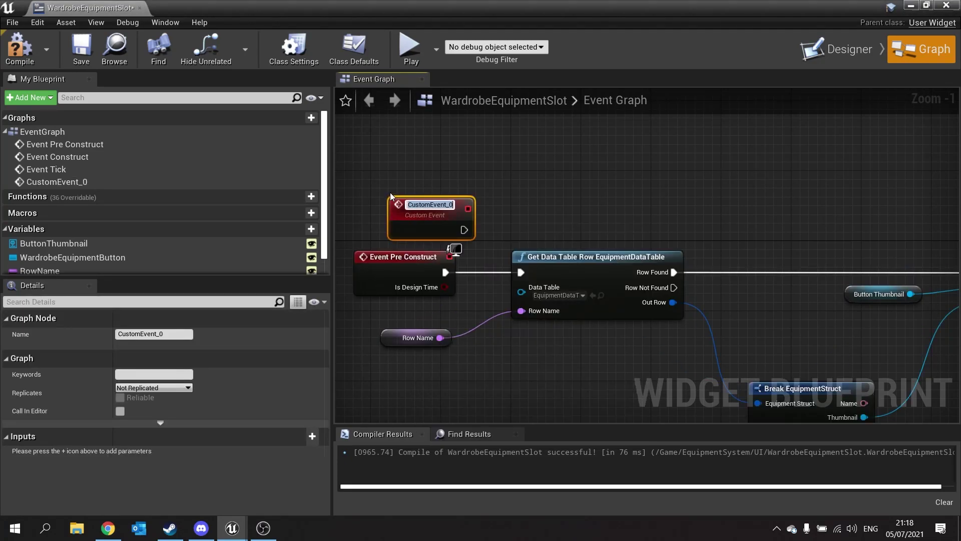
{"action": "type", "text": "RefreshSlot"}
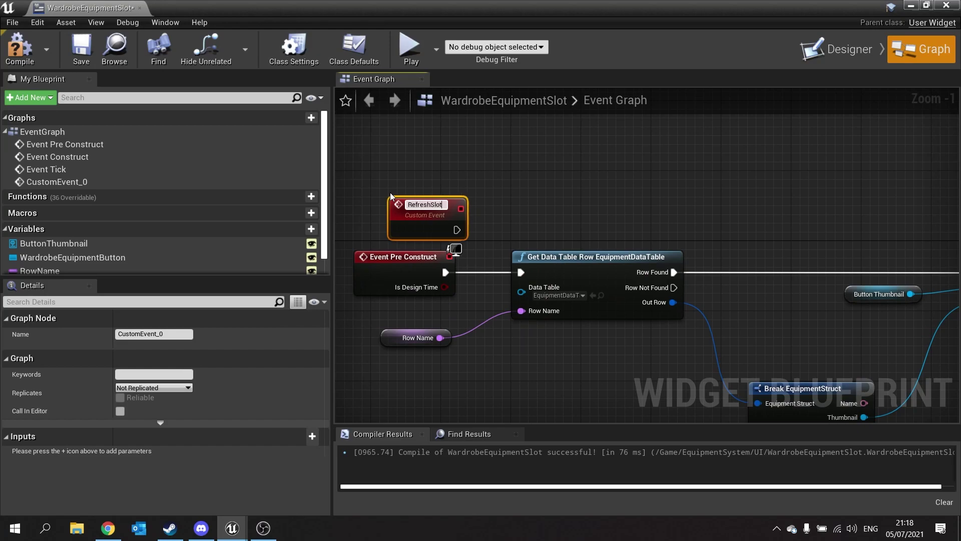
{"action": "type", "text": "Det"}
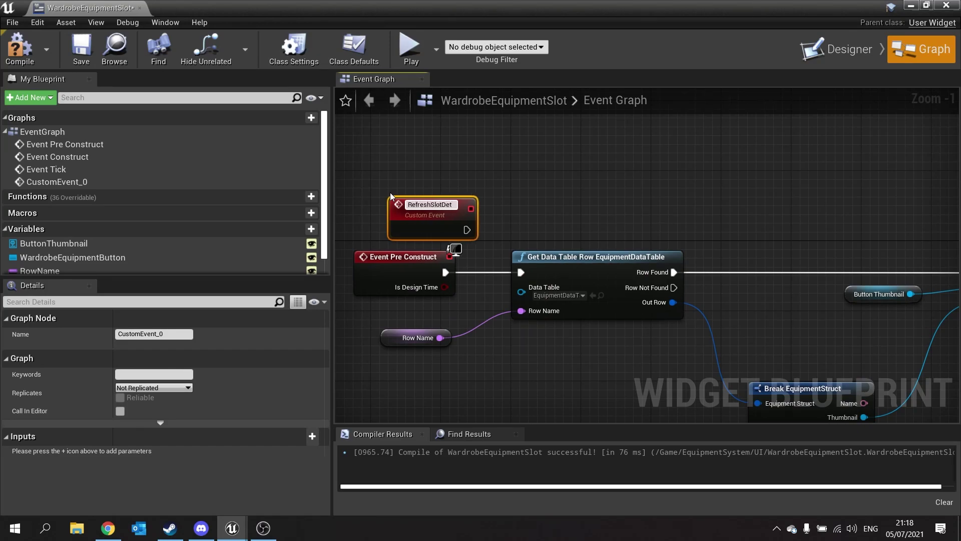
{"action": "type", "text": "ails"}
{"action": "key", "text": "Return"}
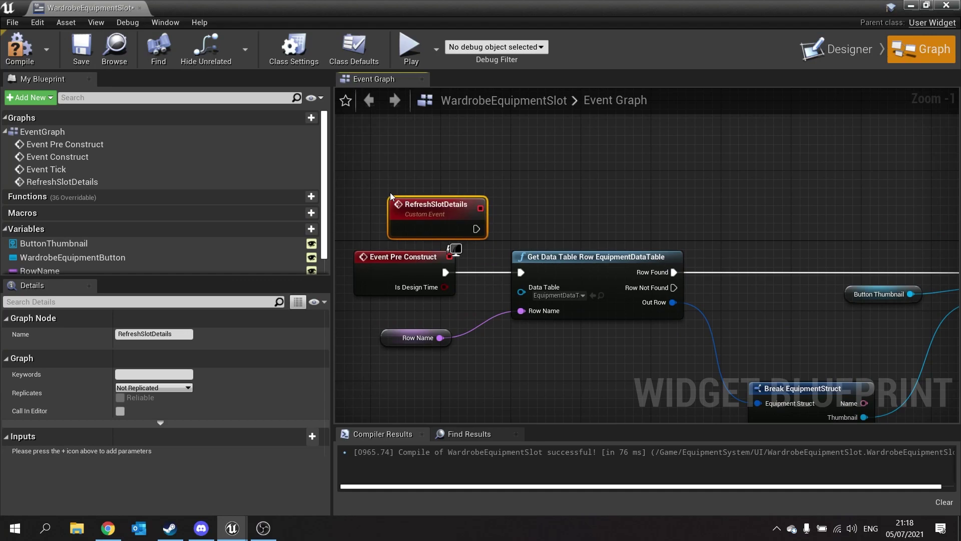
Step: Hook RefreshSlotDetails to the row lookup, then compile, save and close the blueprint
{"action": "left_click_drag", "start_coordinate": [426, 223], "coordinate": [521, 272]}
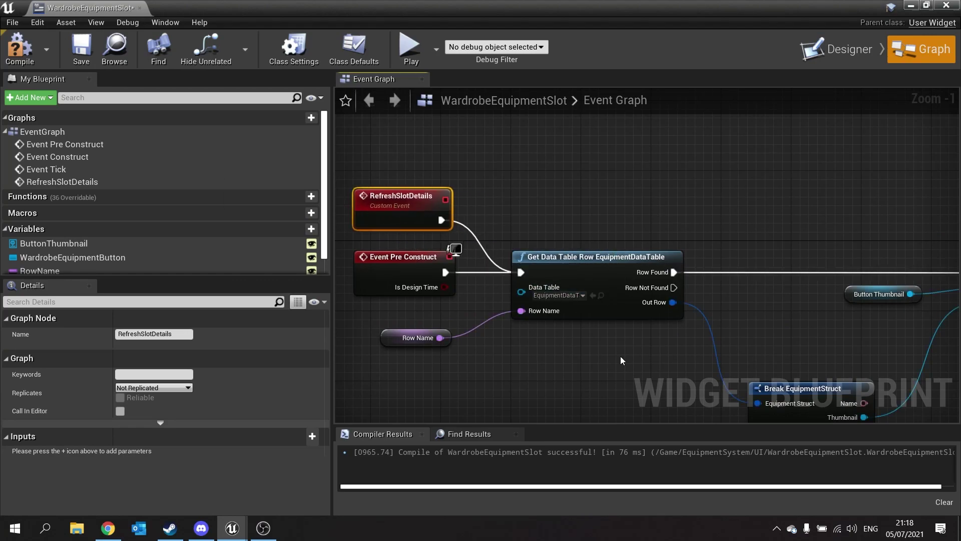
{"action": "mouse_move", "coordinate": [622, 361]}
{"action": "right_mouse_down"}
{"action": "mouse_move", "coordinate": [518, 293]}
{"action": "mouse_move", "coordinate": [469, 278]}
{"action": "right_mouse_up"}
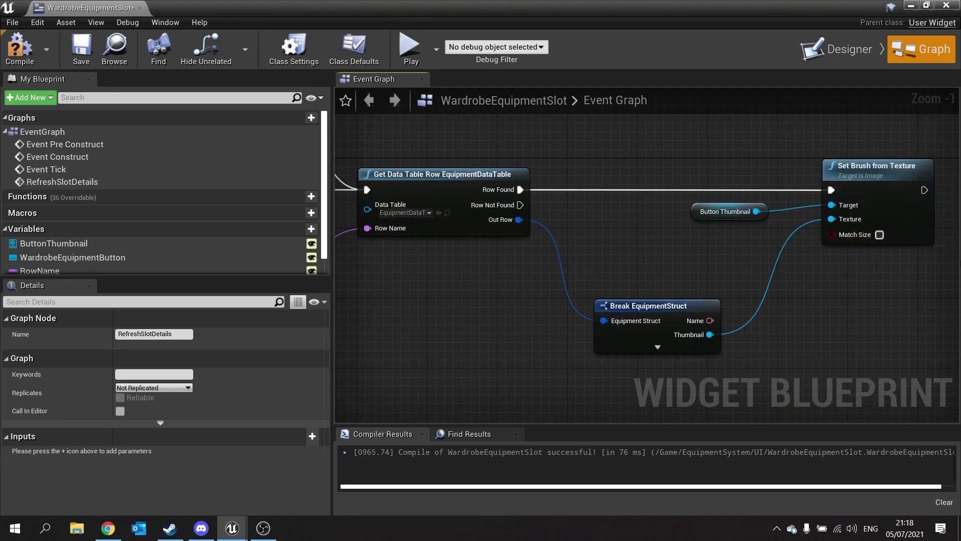
{"action": "left_click", "coordinate": [17, 56]}
{"action": "left_click", "coordinate": [77, 55]}
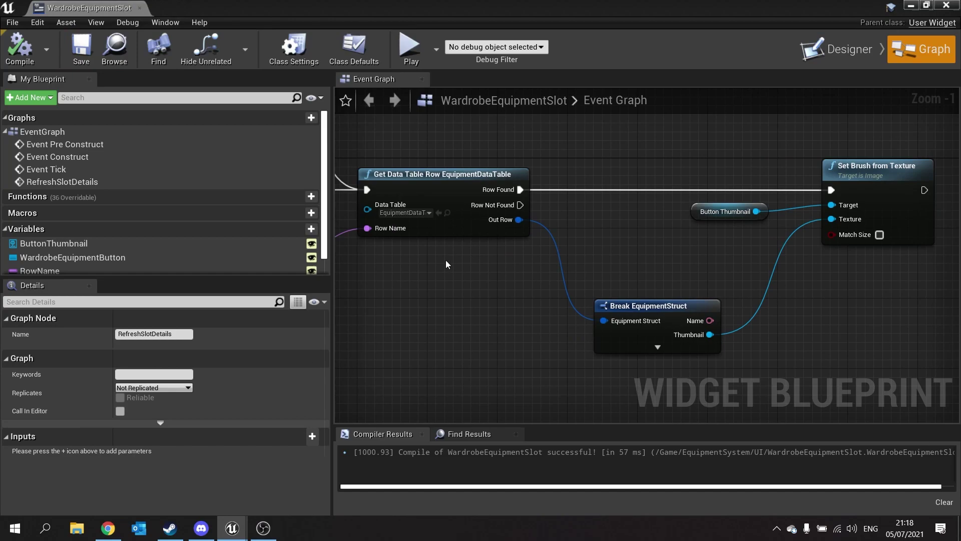
{"action": "left_click", "coordinate": [946, 6]}
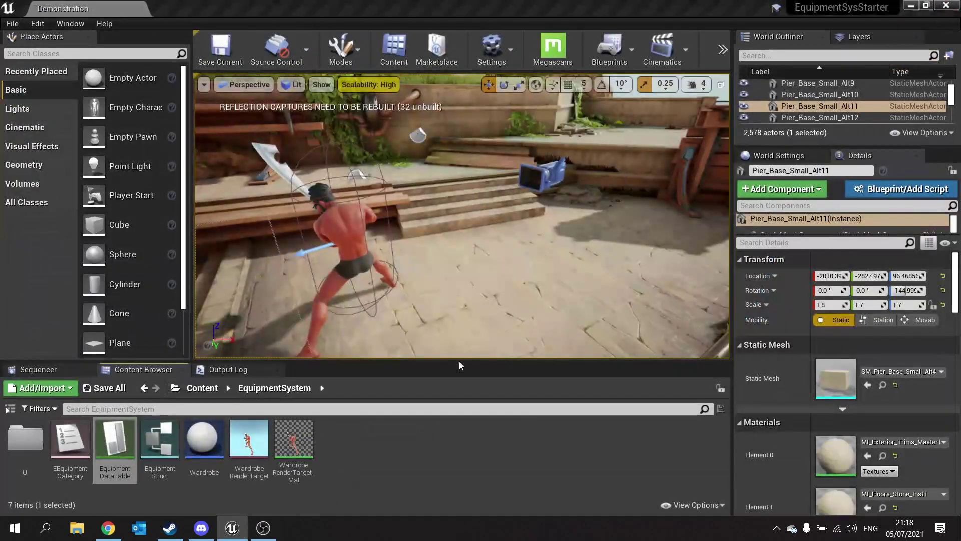
Step: Open WardrobeUI from EquipmentSystem > UI and expand the User Created palette category
{"action": "double_click", "coordinate": [25, 440]}
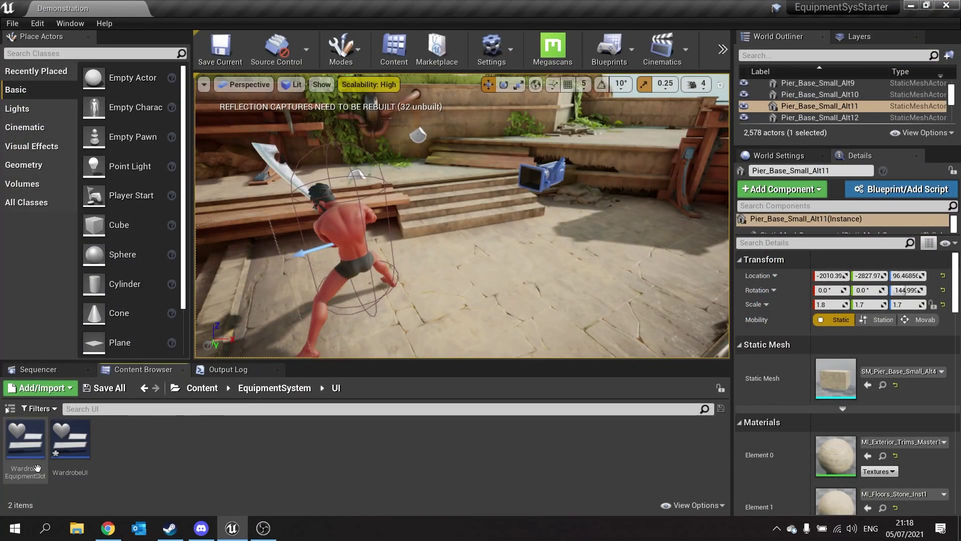
{"action": "double_click", "coordinate": [65, 456]}
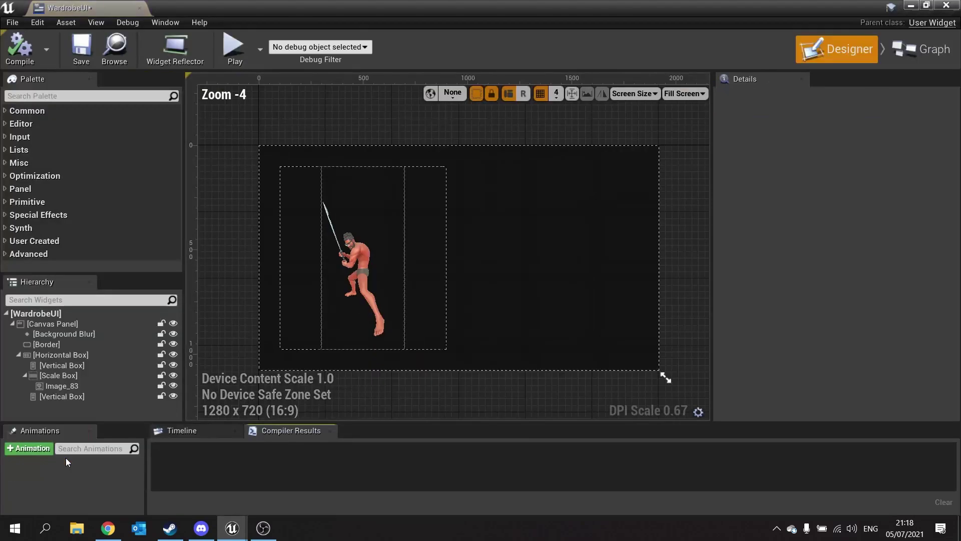
{"action": "left_click", "coordinate": [430, 282]}
{"action": "left_click", "coordinate": [292, 185]}
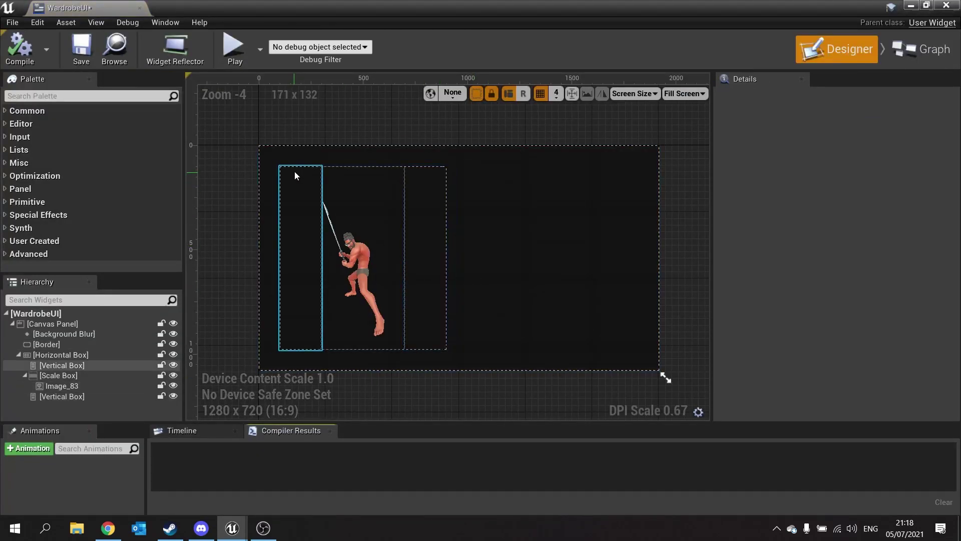
{"action": "left_click", "coordinate": [432, 321]}
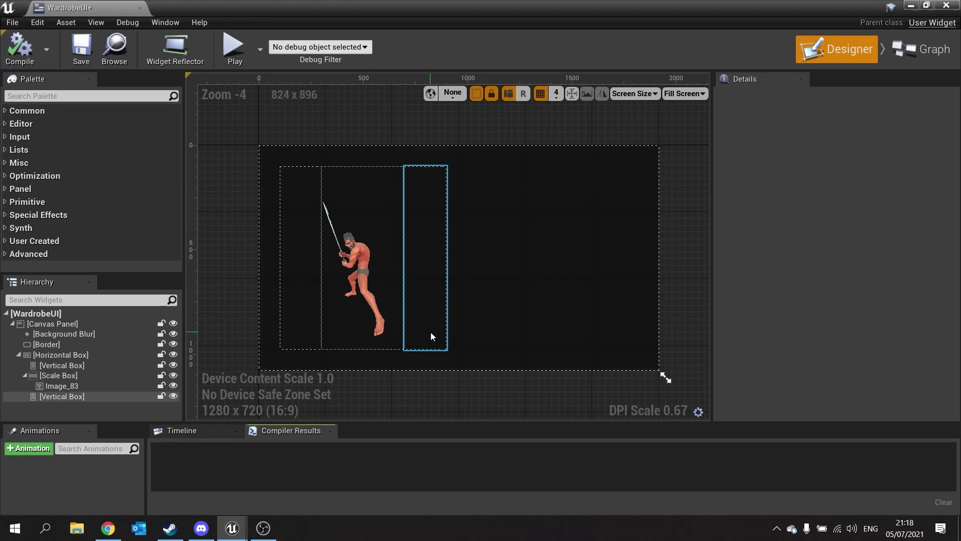
{"action": "left_click", "coordinate": [5, 242]}
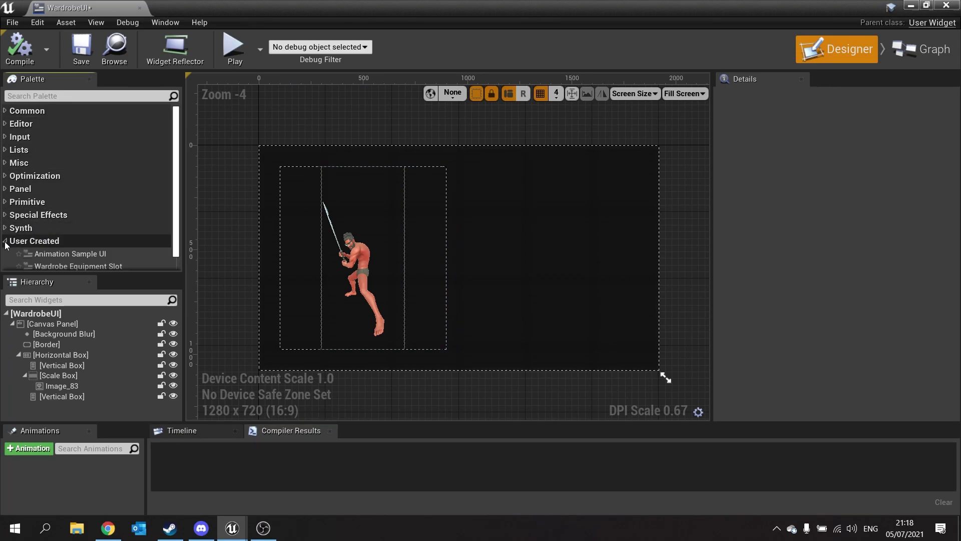
{"action": "scroll", "coordinate": [30, 232], "scroll_direction": "down", "scroll_amount": 1}
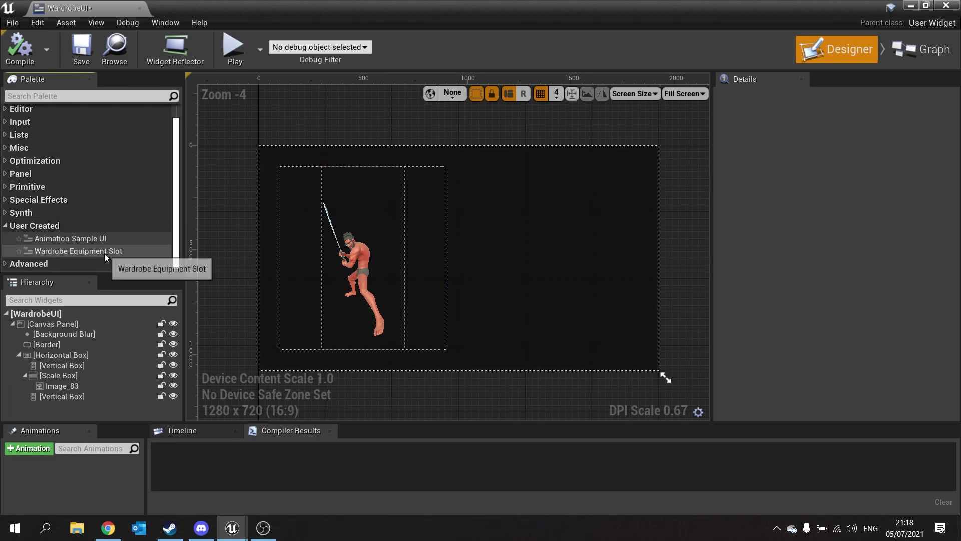
Step: Drop a Wardrobe Equipment Slot into the left column, centred horizontally and vertically
{"action": "left_click_drag", "start_coordinate": [100, 252], "coordinate": [68, 365]}
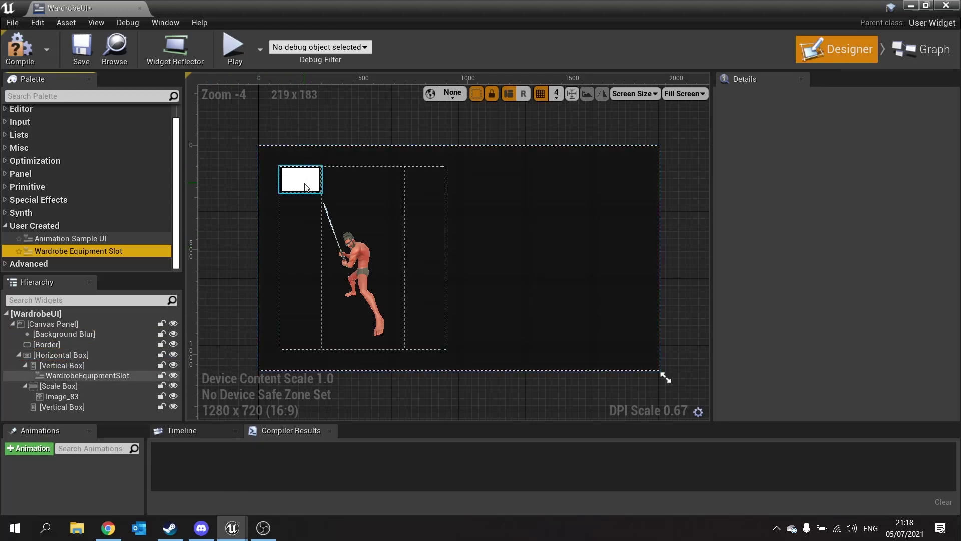
{"action": "left_click", "coordinate": [110, 373]}
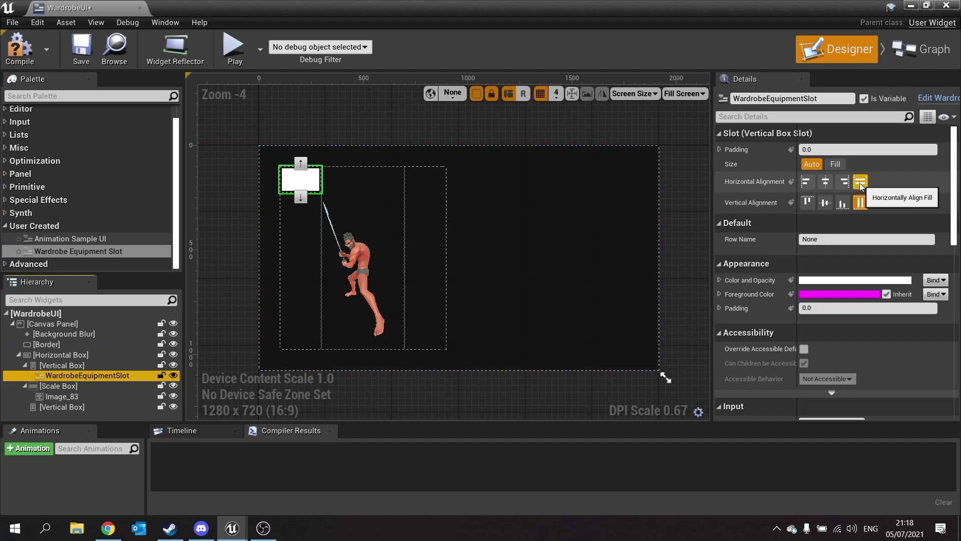
{"action": "left_click", "coordinate": [826, 182]}
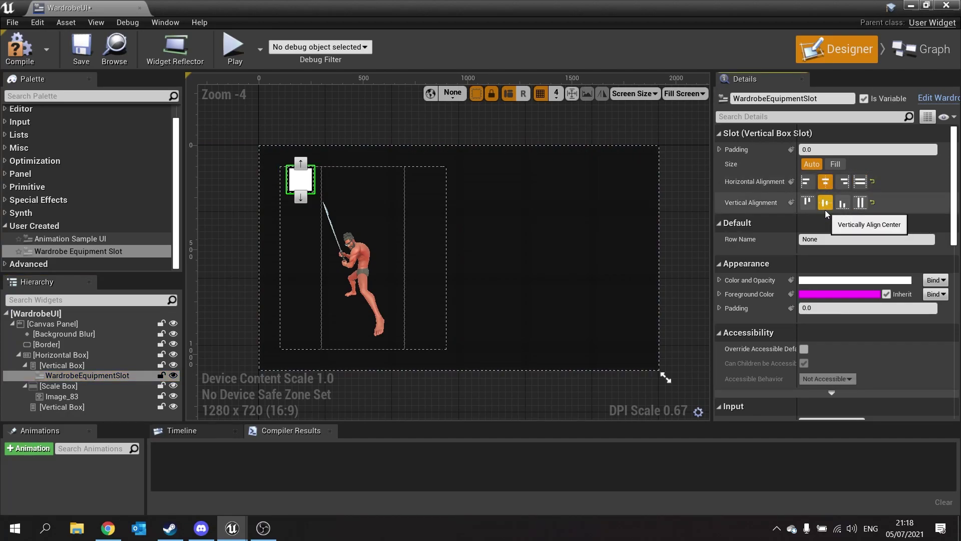
{"action": "left_click", "coordinate": [825, 204]}
{"action": "scroll", "coordinate": [293, 206], "scroll_direction": "up", "scroll_amount": 3}
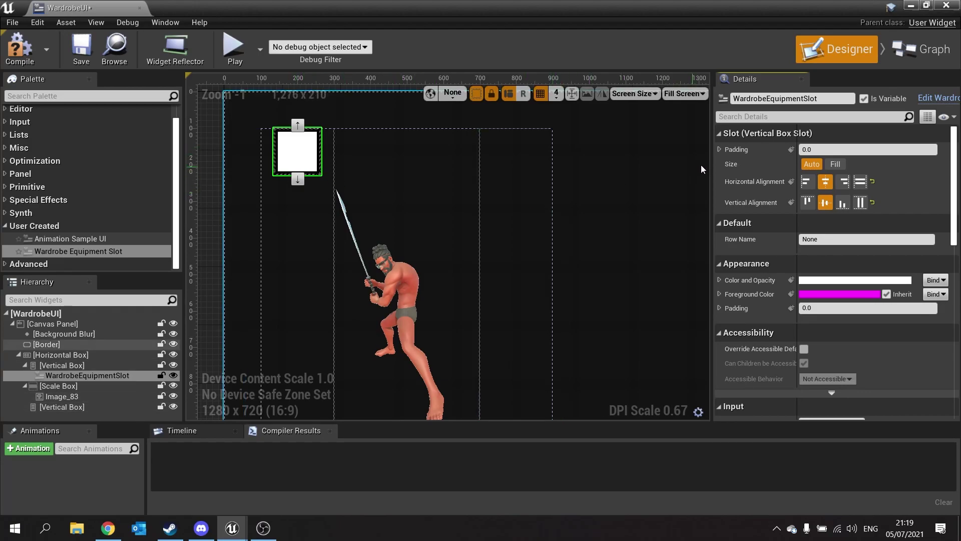
Step: Set the equipment slot's top padding to 50
{"action": "left_click", "coordinate": [720, 149]}
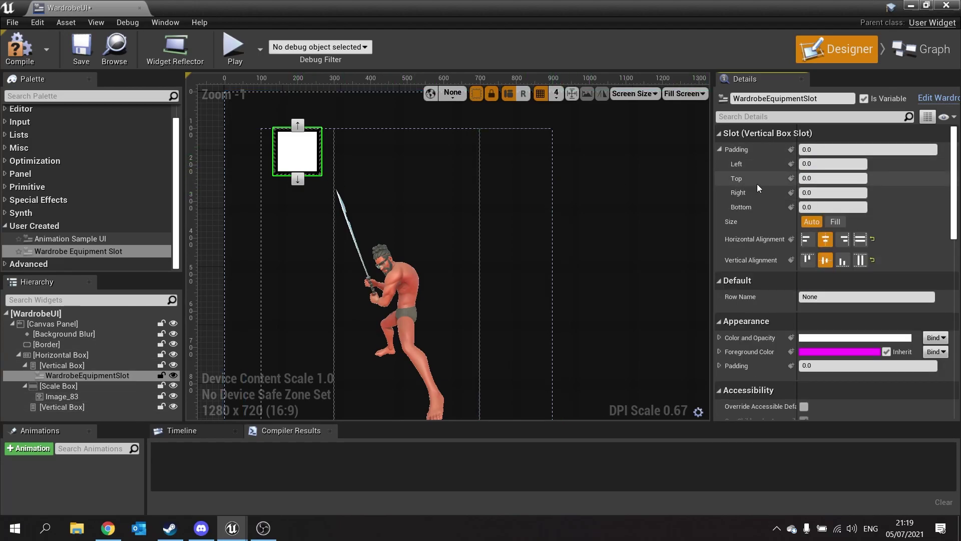
{"action": "left_click", "coordinate": [829, 178]}
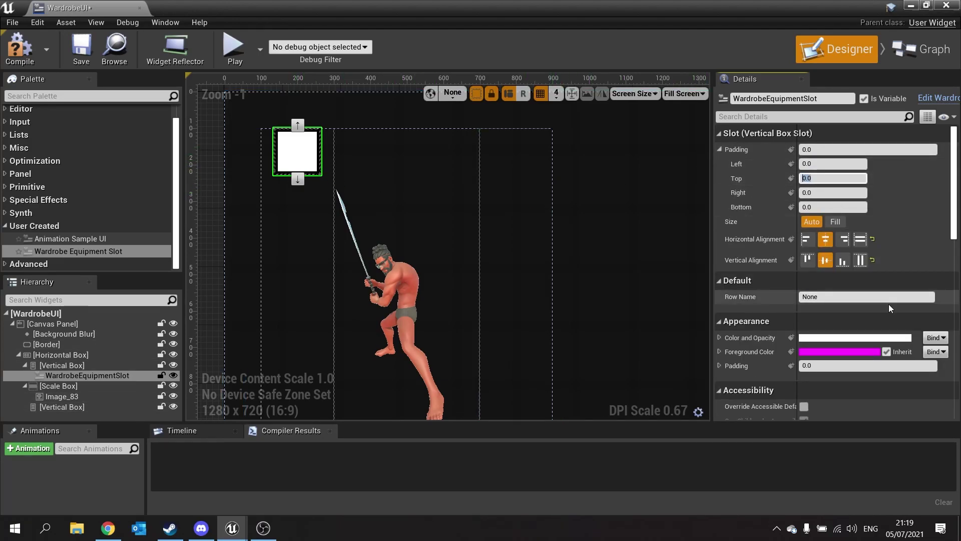
{"action": "type", "text": "50"}
{"action": "key", "text": "Return"}
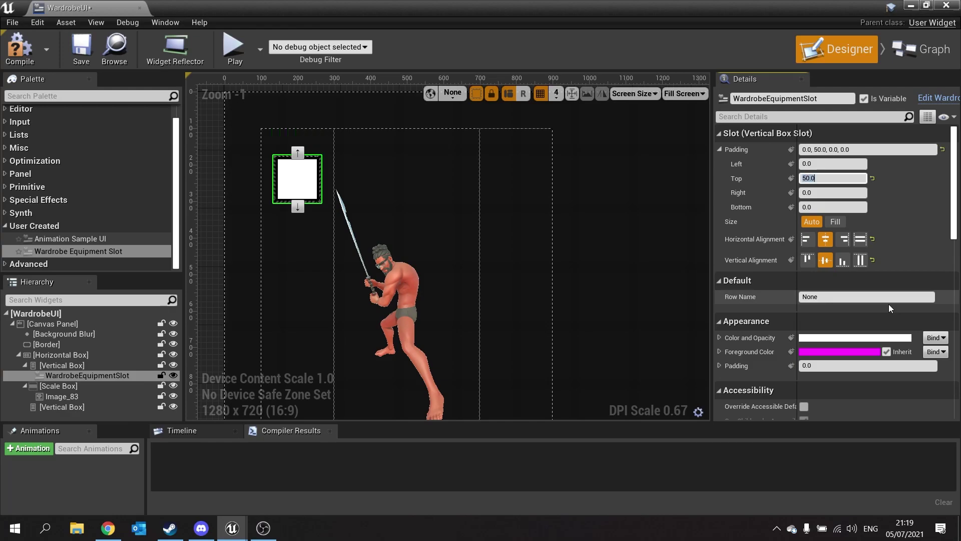
{"action": "right_click_drag", "start_coordinate": [565, 298], "coordinate": [594, 290]}
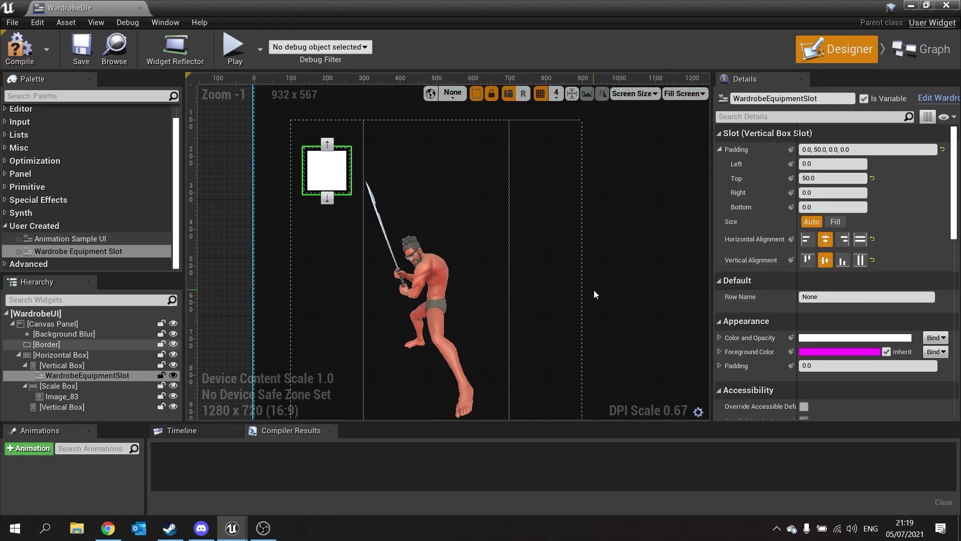
{"action": "scroll", "coordinate": [594, 290], "scroll_direction": "down", "scroll_amount": 2}
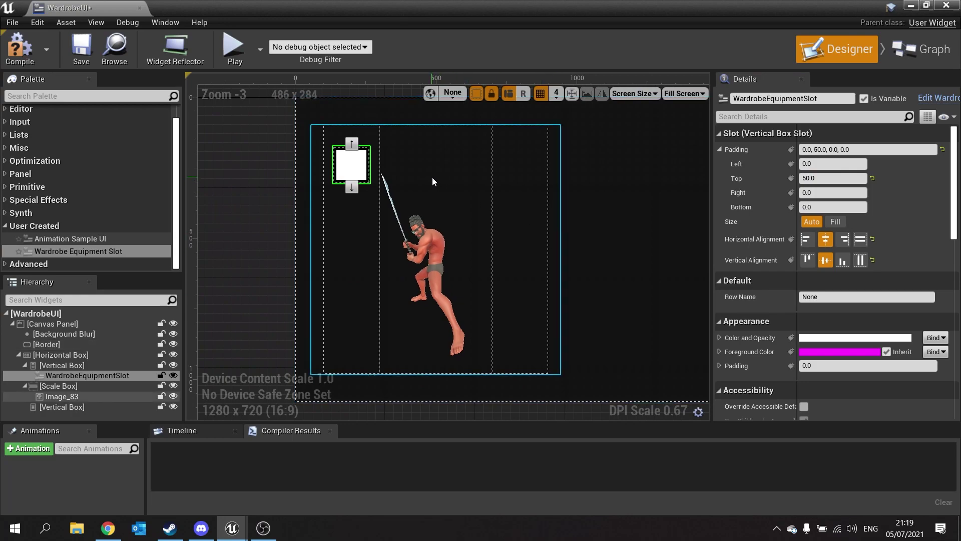
Step: Rename the equipment slot widget HeadSlot
{"action": "left_click", "coordinate": [821, 99]}
{"action": "type", "text": "HeadSlot"}
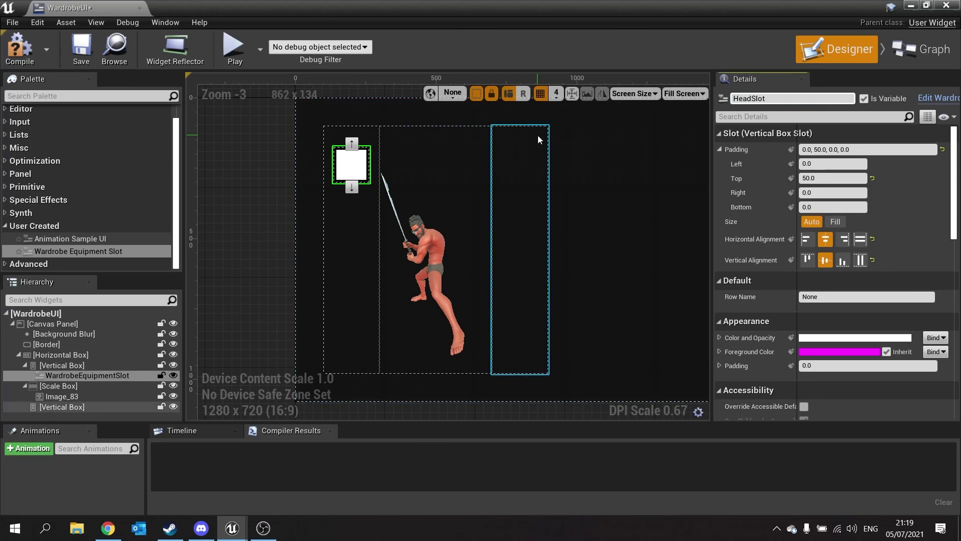
{"action": "key", "text": "Return"}
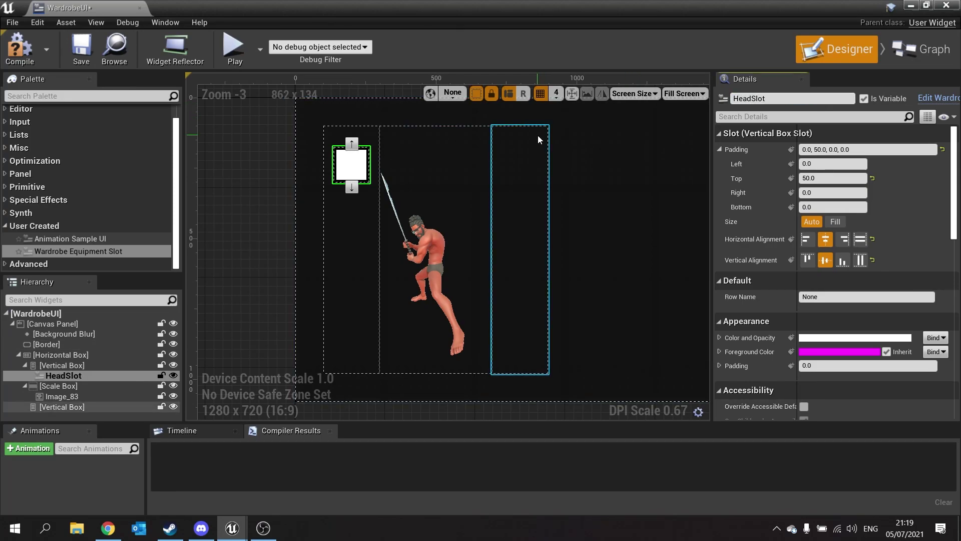
Step: Duplicate HeadSlot and name the copy TorsoSlot
{"action": "left_click", "coordinate": [80, 366]}
{"action": "left_click", "coordinate": [73, 376]}
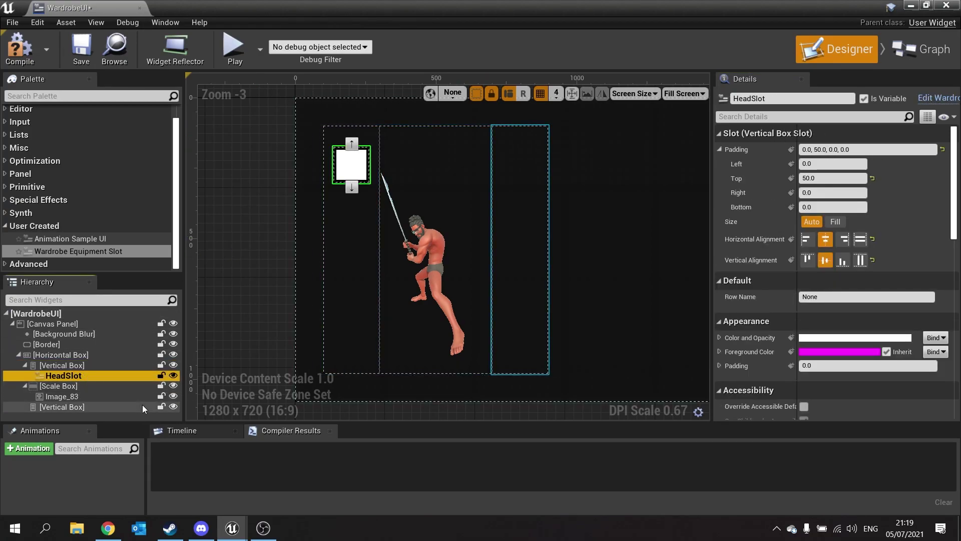
{"action": "key", "text": "ctrl+d"}
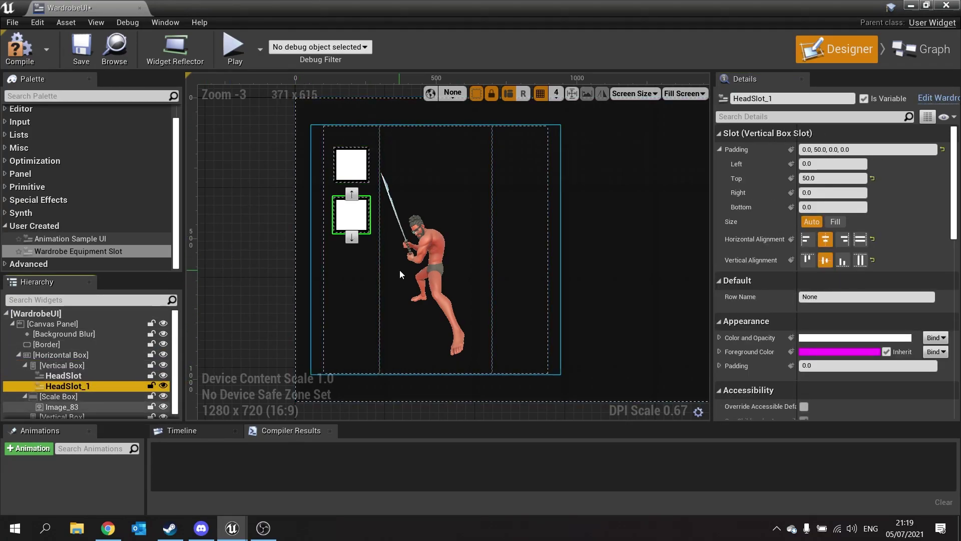
{"action": "left_click", "coordinate": [791, 98]}
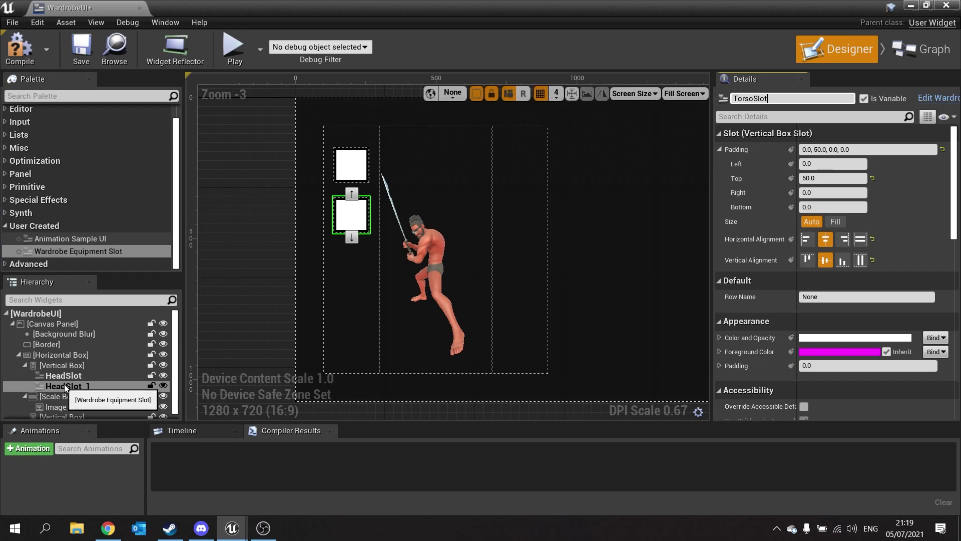
{"action": "key", "text": "Return"}
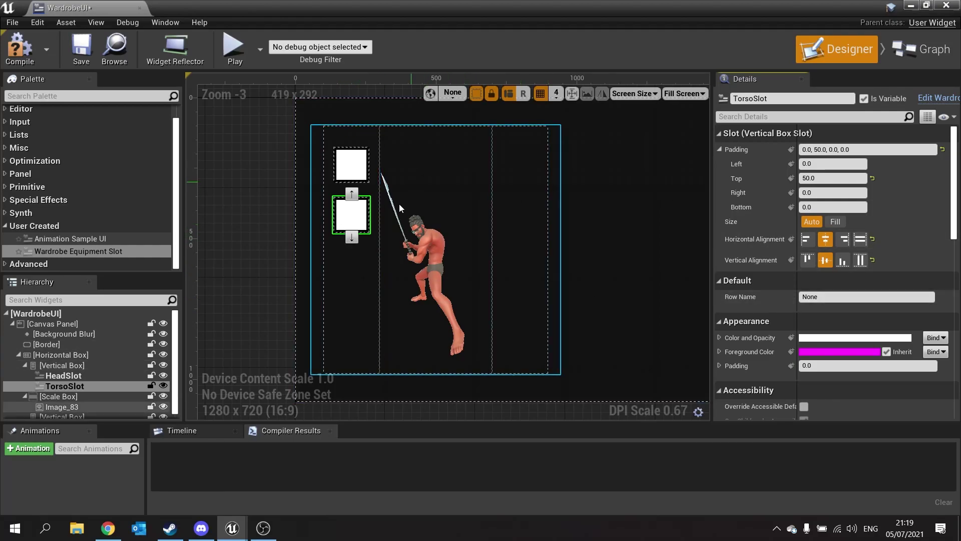
Step: Duplicate TorsoSlot to create a third slot, TorsoSlot_1, in the left column
{"action": "left_click", "coordinate": [49, 379]}
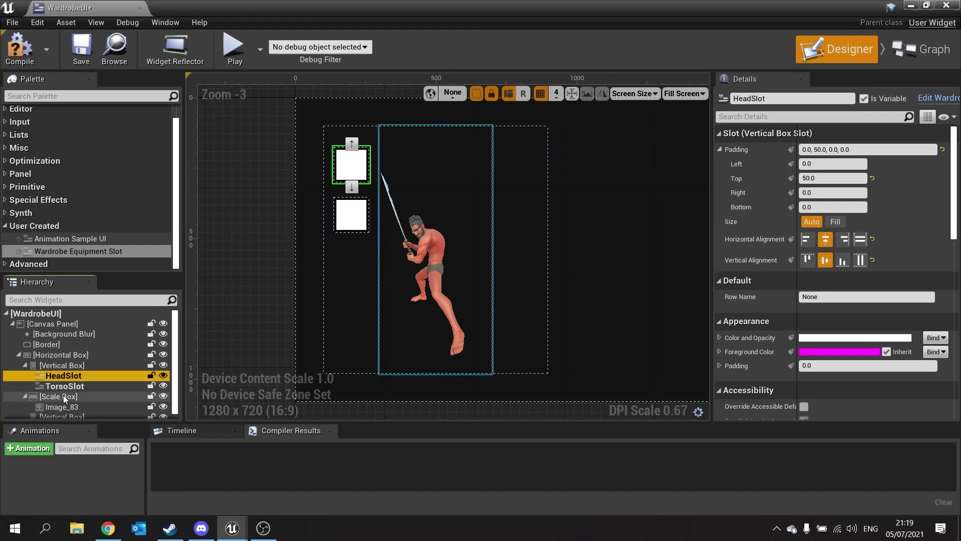
{"action": "left_click", "coordinate": [75, 385]}
{"action": "key", "text": "ctrl+d"}
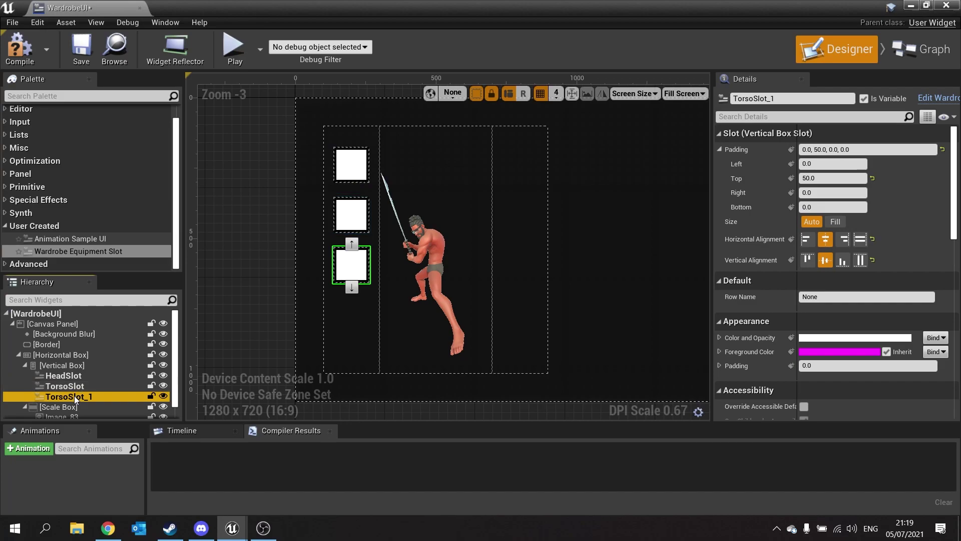
{"action": "key", "text": "F2"}
{"action": "left_click", "coordinate": [782, 98]}
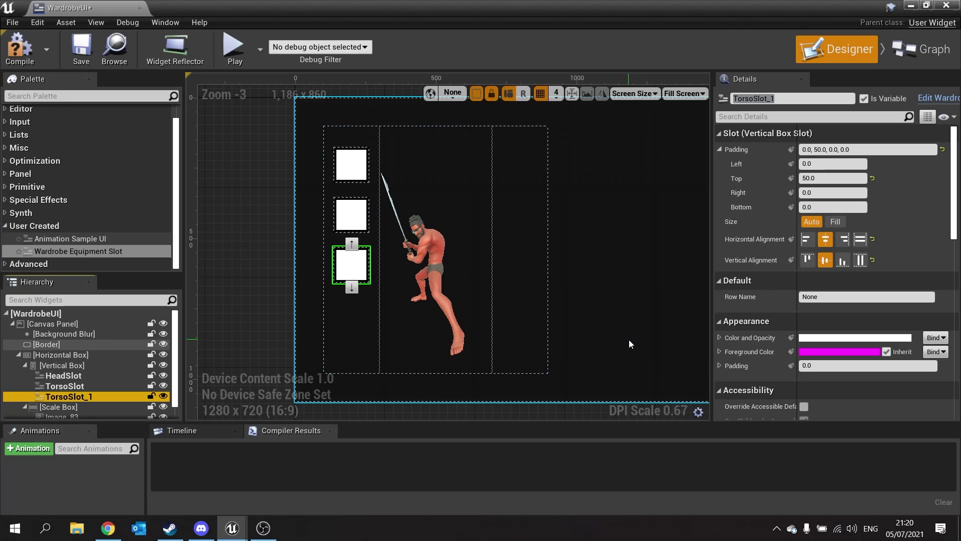
Step: Rename TorsoSlot_1 to LegsSlot
{"action": "left_click", "coordinate": [771, 99]}
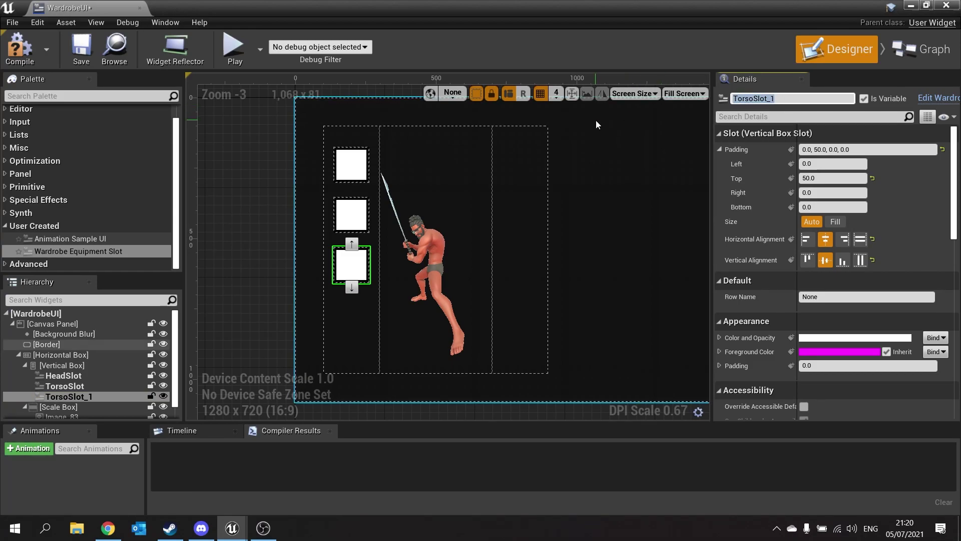
{"action": "key", "text": "ctrl+a"}
{"action": "type", "text": "Legs"}
{"action": "key", "text": "Return"}
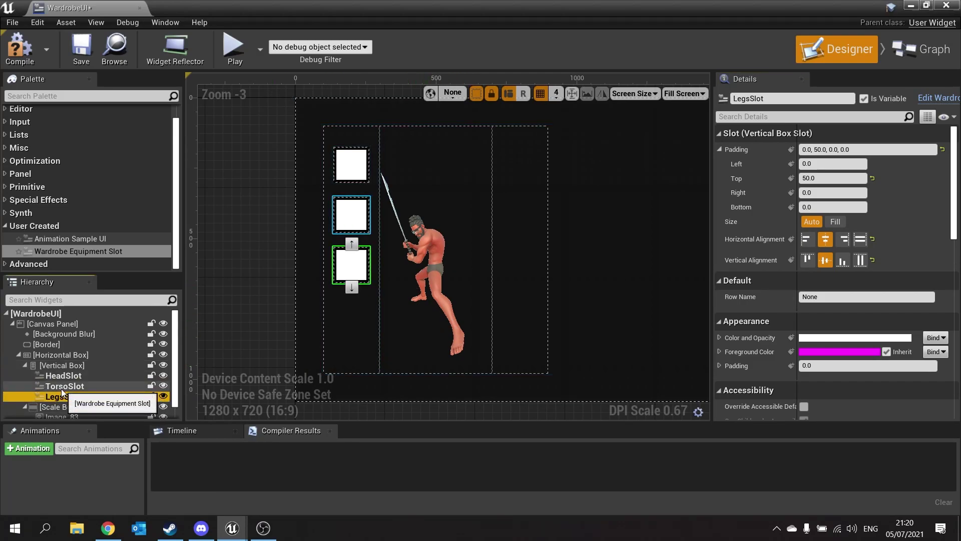
Step: Duplicate LegsSlot, name the copy FeetSlot, and collapse the left column's Vertical Box
{"action": "key", "text": "ctrl+d"}
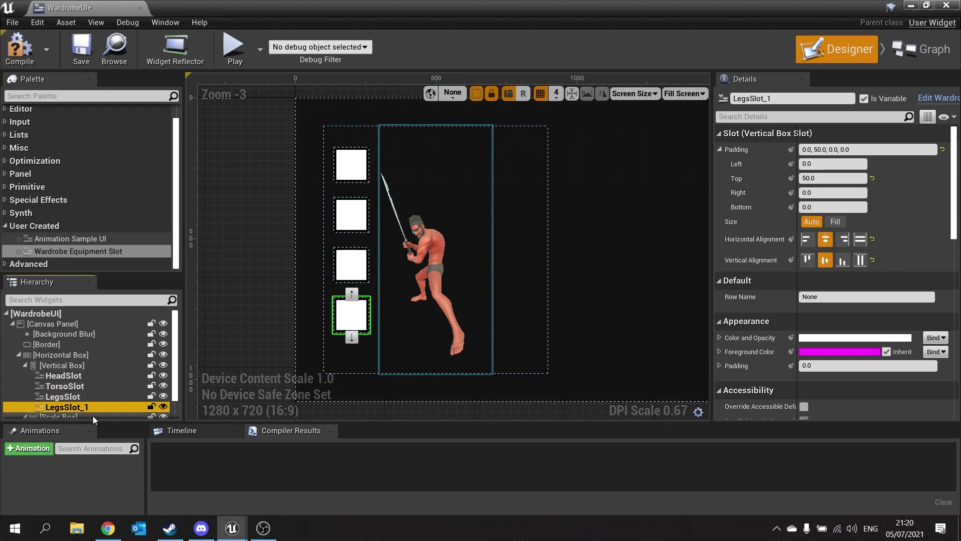
{"action": "double_click", "coordinate": [75, 406]}
{"action": "left_click", "coordinate": [797, 98]}
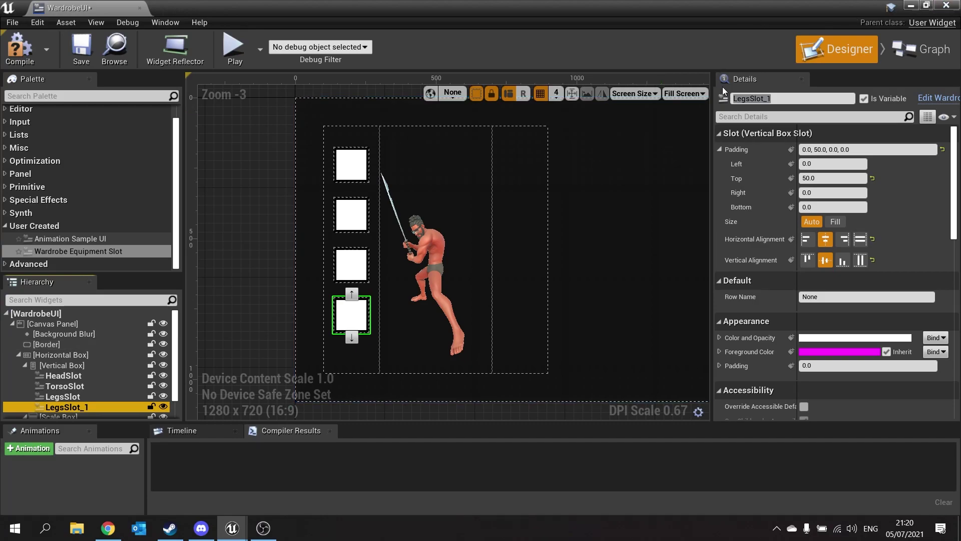
{"action": "left_click", "coordinate": [769, 99]}
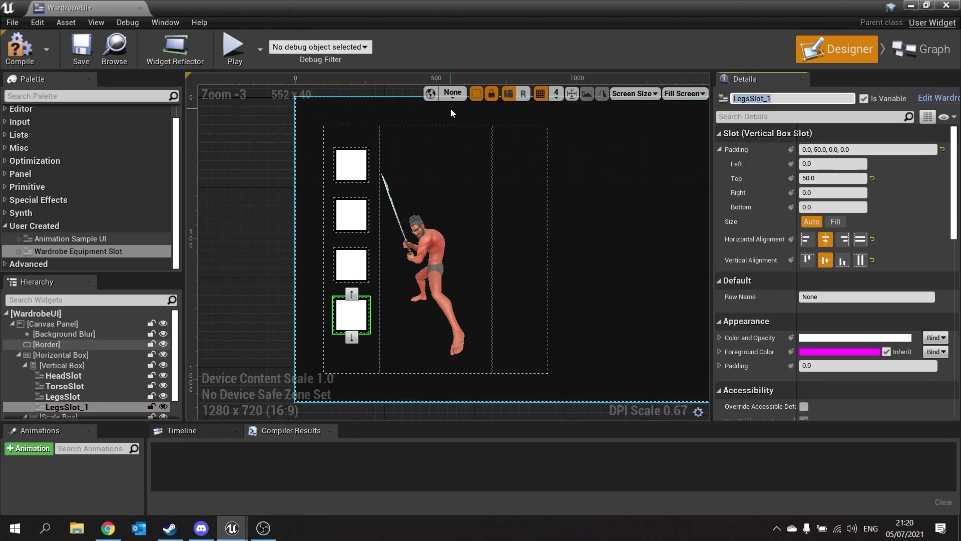
{"action": "type", "text": "FeetSlot"}
{"action": "key", "text": "Return"}
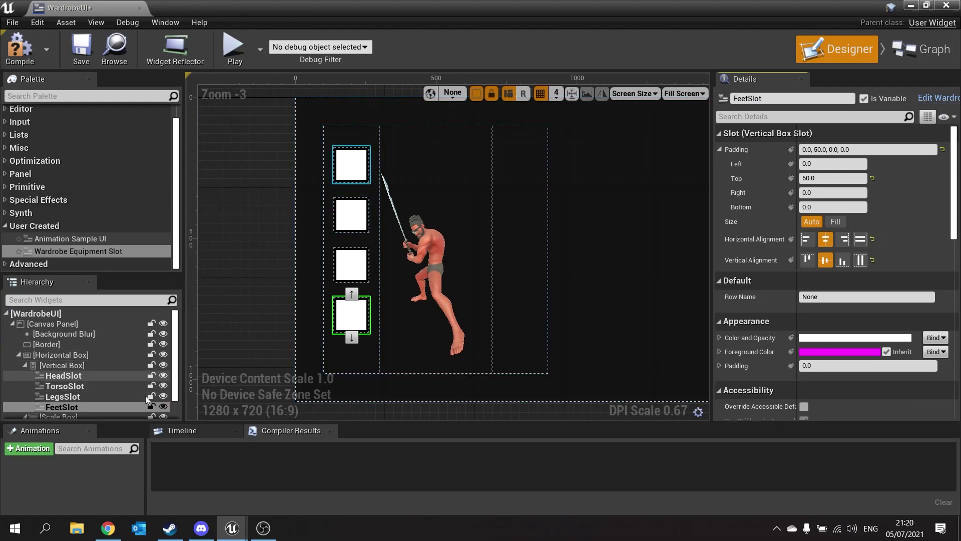
{"action": "left_click", "coordinate": [25, 366]}
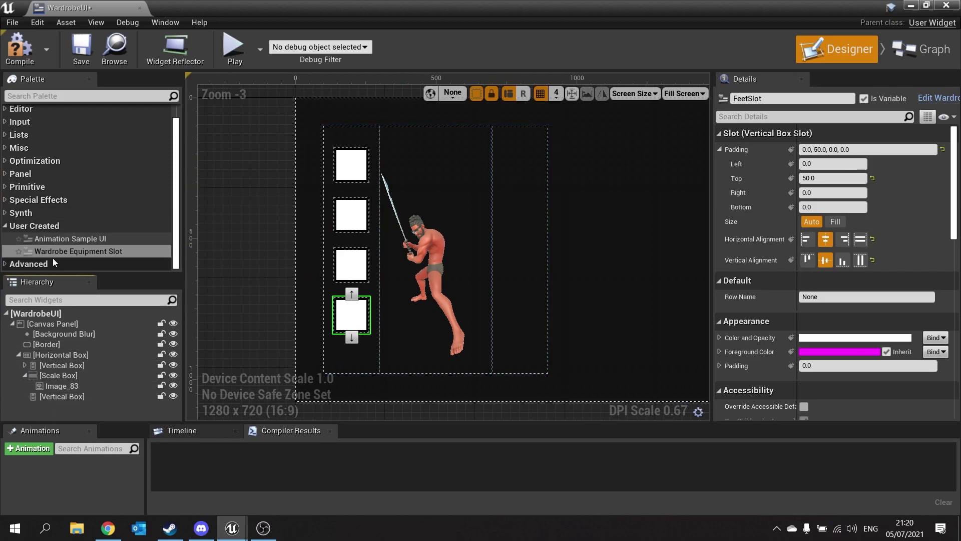
Step: Add a Wardrobe Equipment Slot to the right column, centred both ways, with 50 top padding
{"action": "left_click_drag", "start_coordinate": [56, 252], "coordinate": [64, 396]}
{"action": "left_click", "coordinate": [520, 143]}
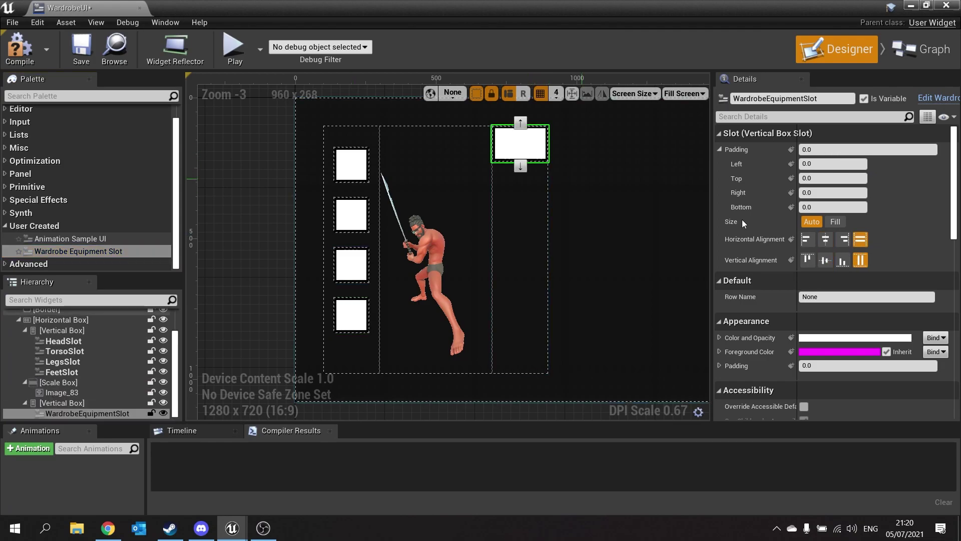
{"action": "left_click", "coordinate": [826, 239]}
{"action": "left_click", "coordinate": [826, 260]}
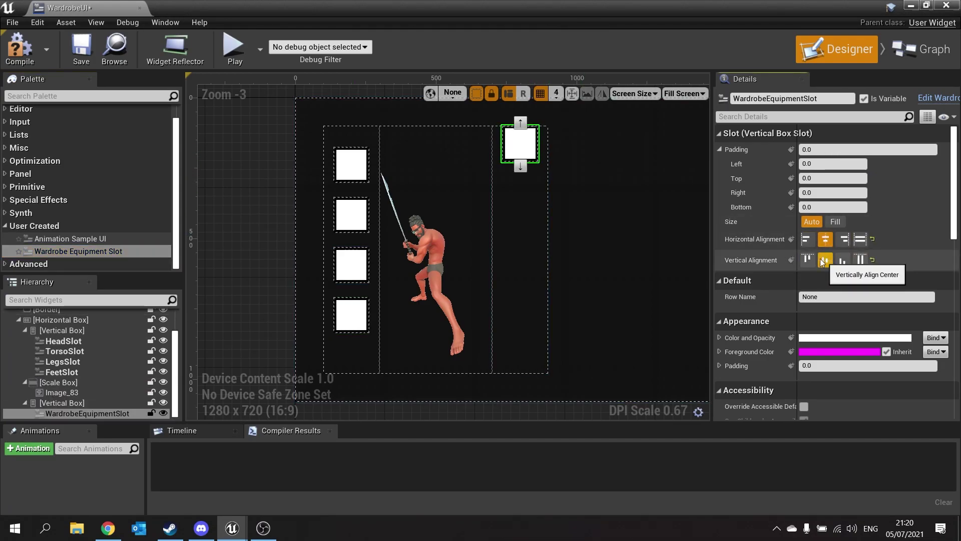
{"action": "left_click", "coordinate": [806, 164]}
{"action": "left_click", "coordinate": [831, 178]}
{"action": "type", "text": "50"}
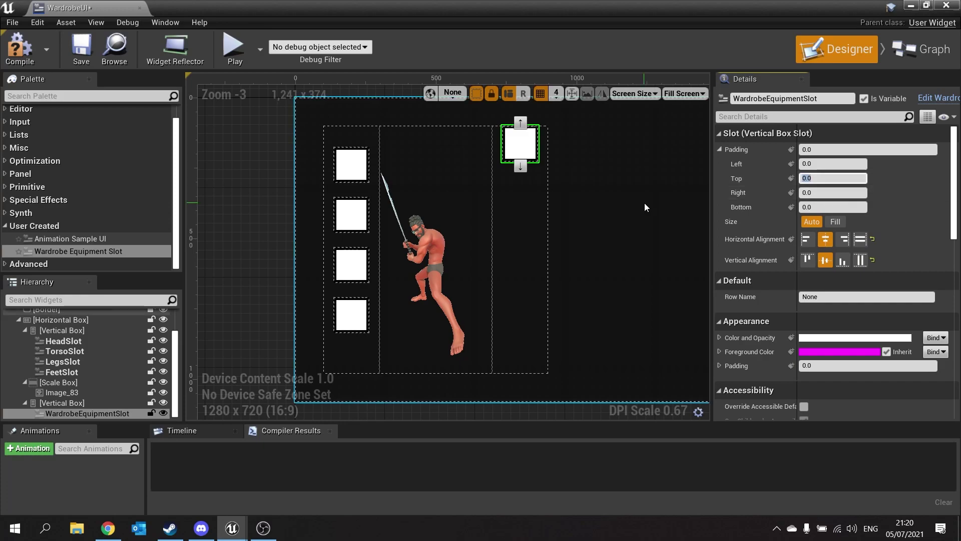
{"action": "key", "text": "Return"}
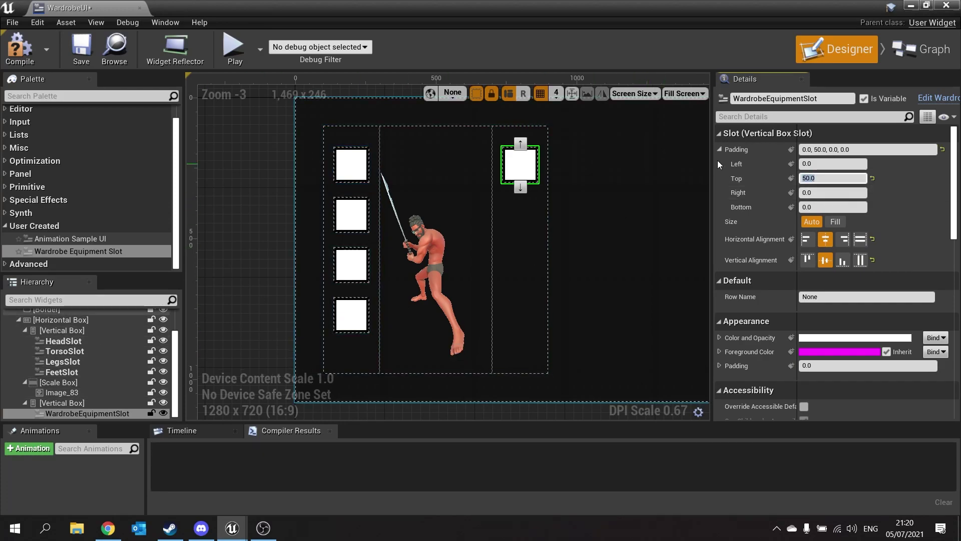
Step: Rename the new slot AccessorySlot and duplicate it
{"action": "left_click", "coordinate": [792, 99]}
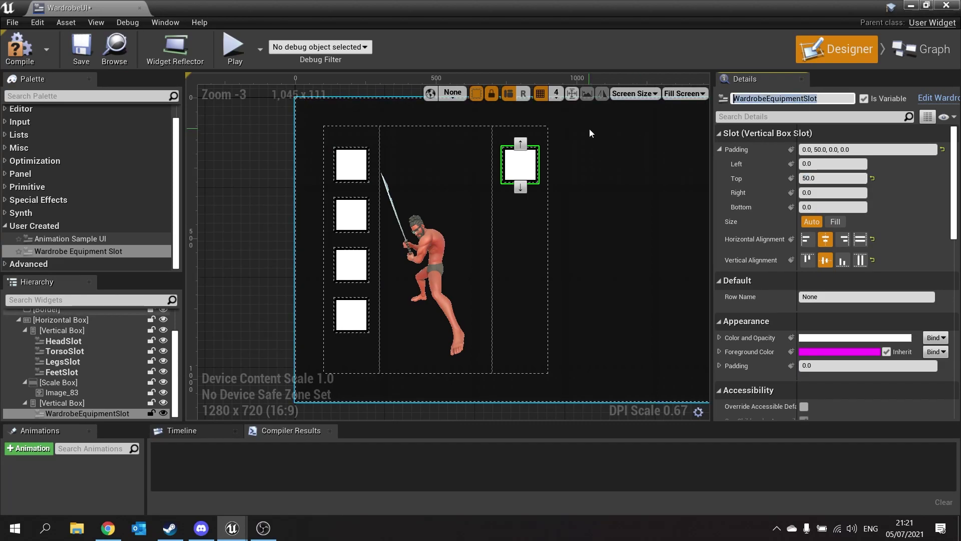
{"action": "type", "text": "Accessor"}
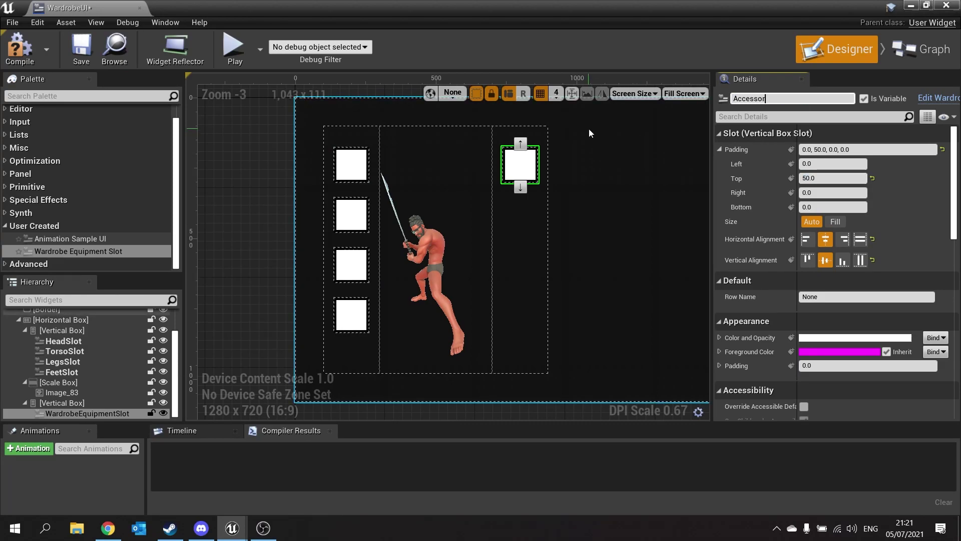
{"action": "type", "text": "ySlot"}
{"action": "key", "text": "Return"}
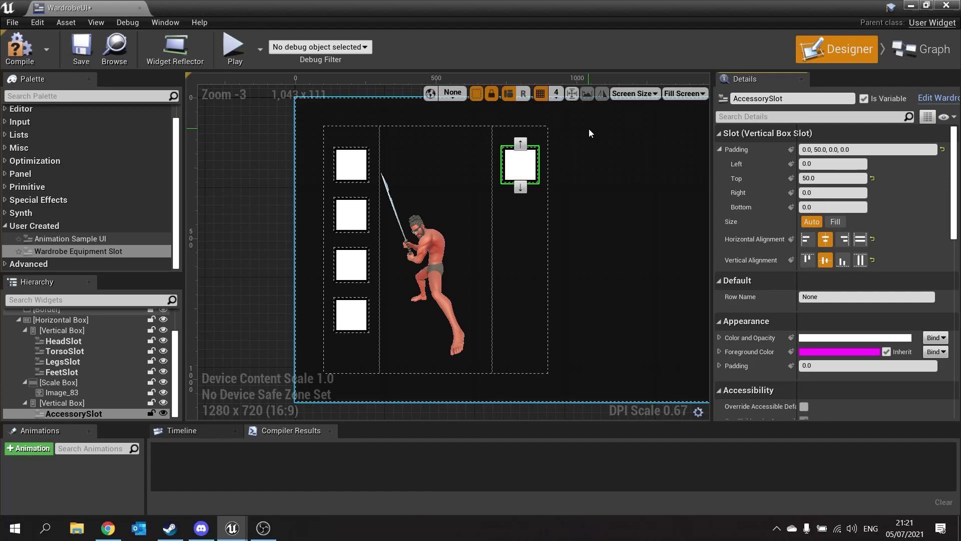
{"action": "left_click", "coordinate": [77, 408]}
{"action": "left_click", "coordinate": [77, 412]}
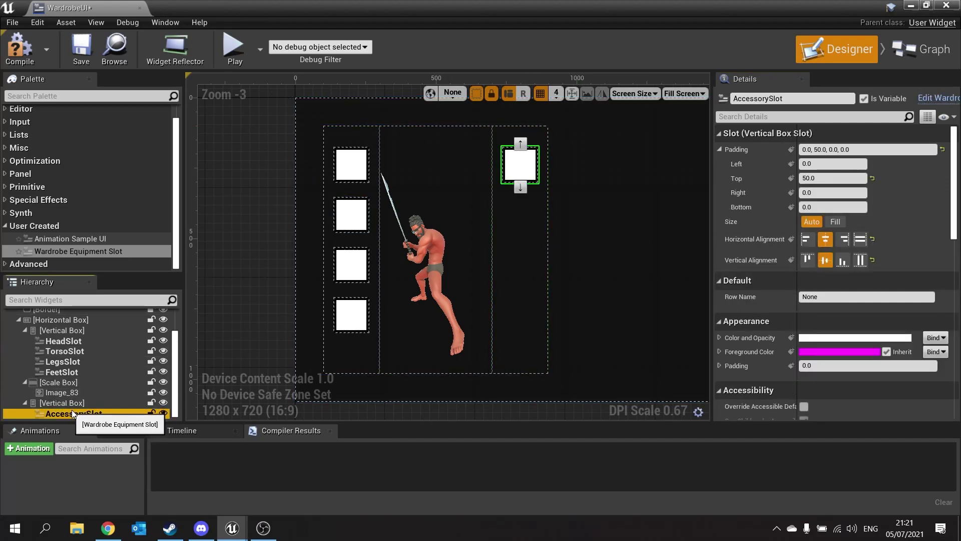
{"action": "key", "text": "ctrl+w"}
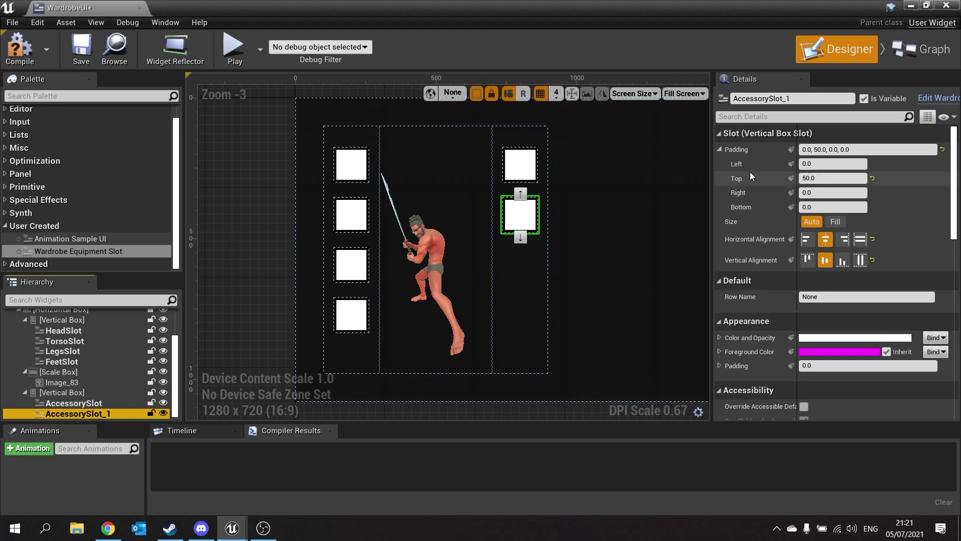
Step: Rename the duplicated accessory slot to Weaponslot
{"action": "left_click", "coordinate": [781, 98]}
{"action": "type", "text": "Weaponslot"}
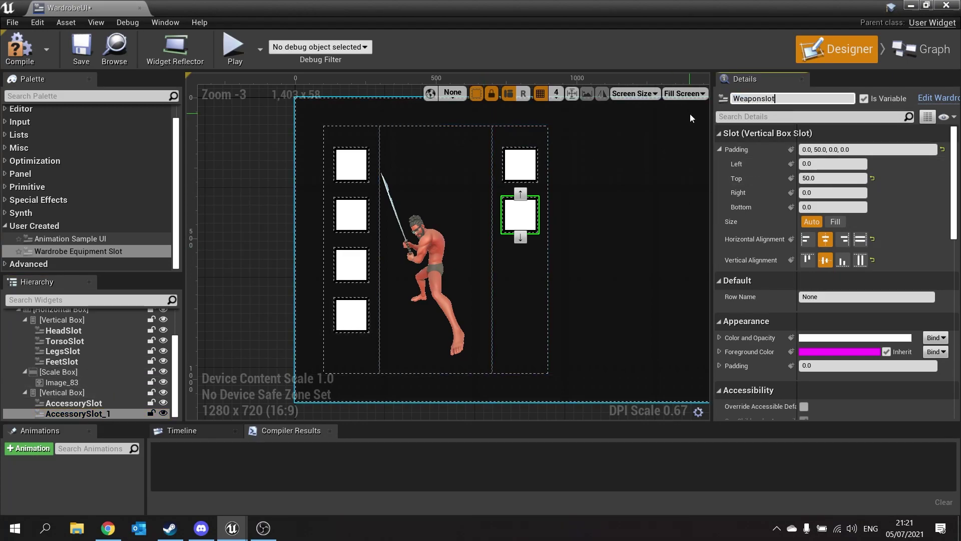
{"action": "key", "text": "Return"}
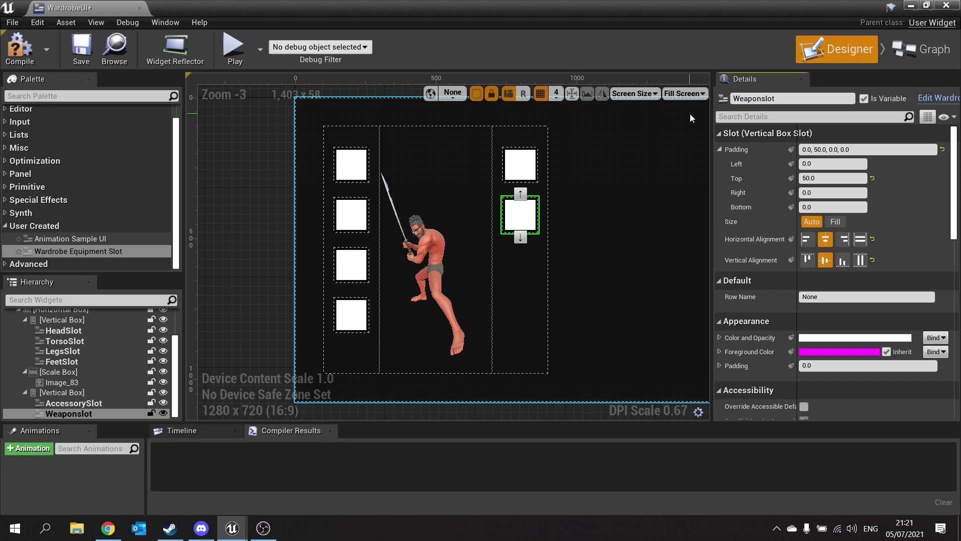
Step: Set Weaponslot's top padding to 100
{"action": "left_click", "coordinate": [767, 99]}
{"action": "left_click", "coordinate": [777, 103]}
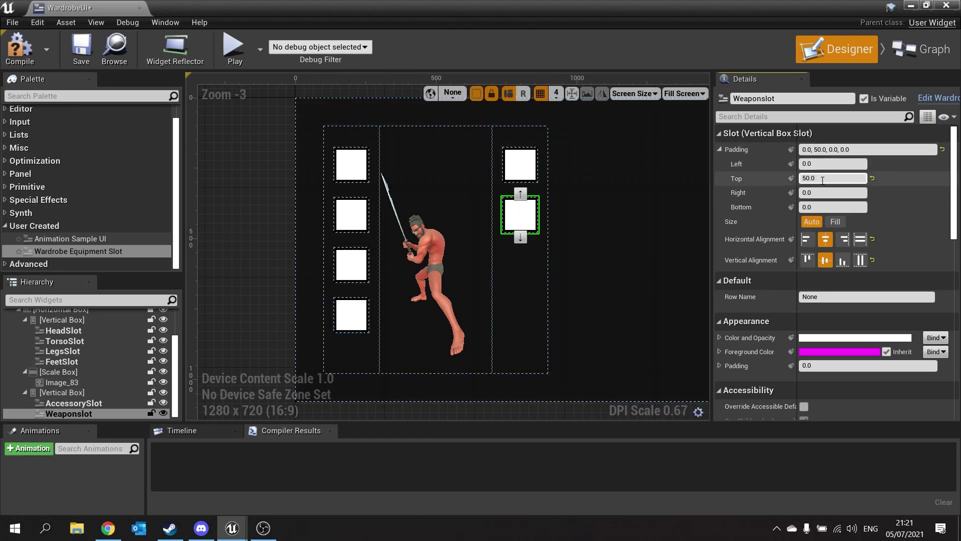
{"action": "key", "text": "Return"}
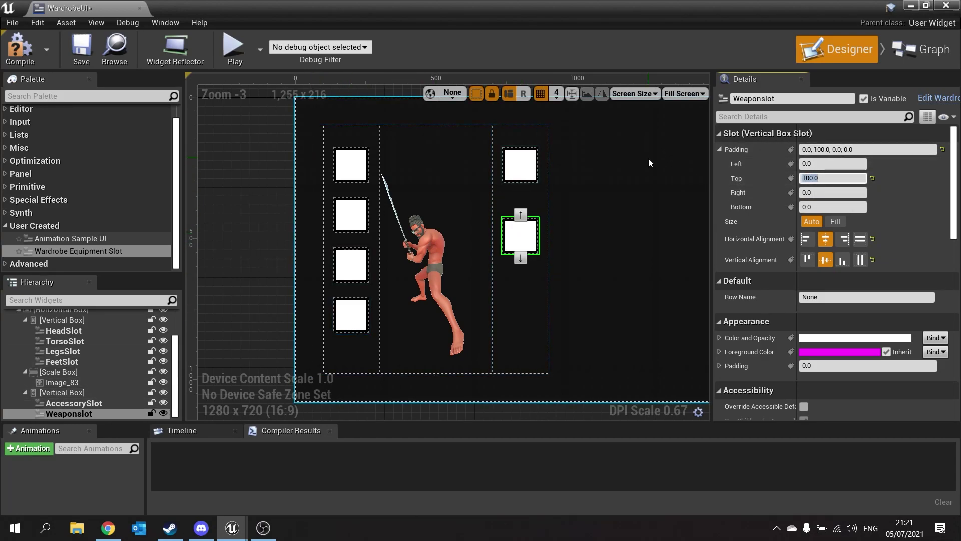
{"action": "left_click", "coordinate": [650, 164]}
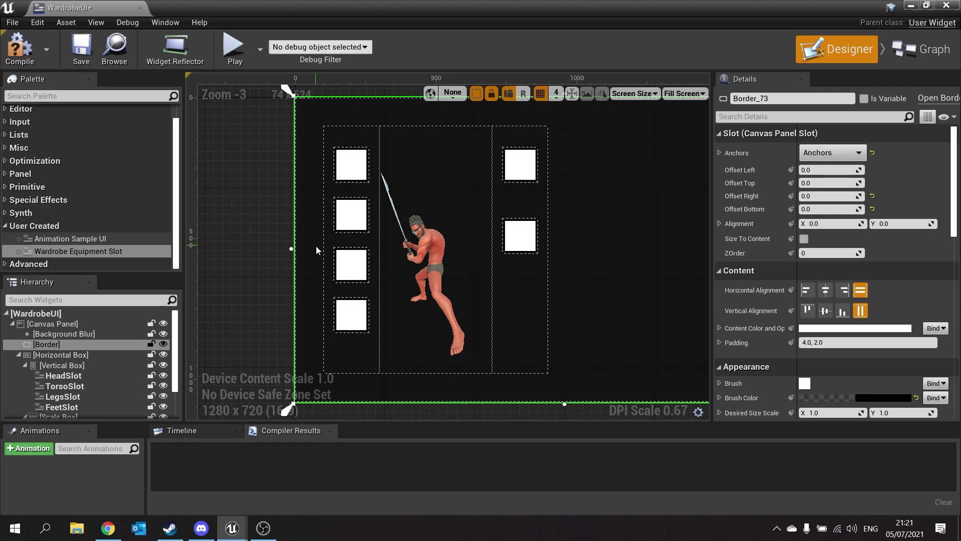
Step: Compile WardrobeUI, check the full layout of four left and two right slots, and save
{"action": "left_click", "coordinate": [19, 49]}
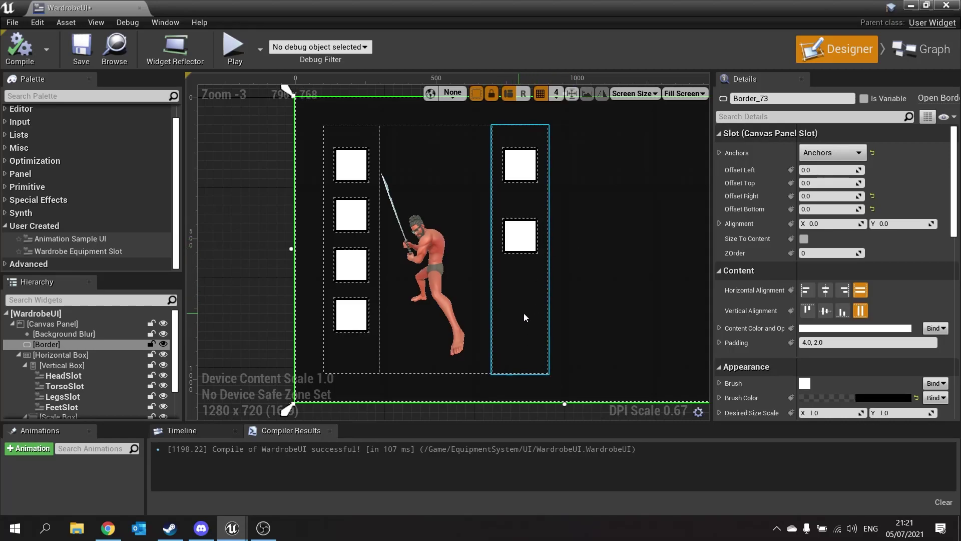
{"action": "right_click_drag", "start_coordinate": [632, 300], "coordinate": [488, 296]}
{"action": "scroll", "coordinate": [492, 317], "scroll_direction": "down", "scroll_amount": 2}
{"action": "left_click", "coordinate": [24, 54]}
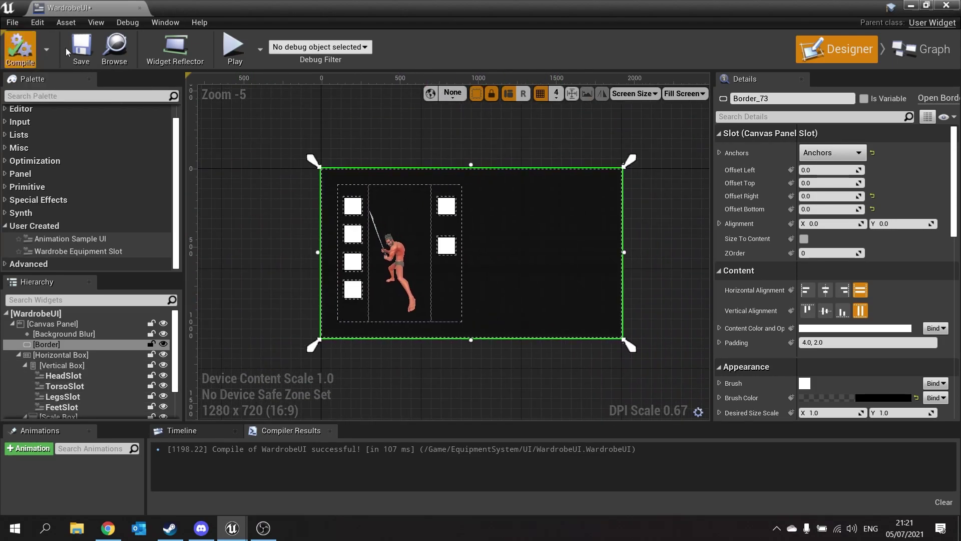
Step: Play the level to test the six wardrobe slots, stop, and reopen the WardrobeUI blueprint
{"action": "left_click", "coordinate": [909, 5]}
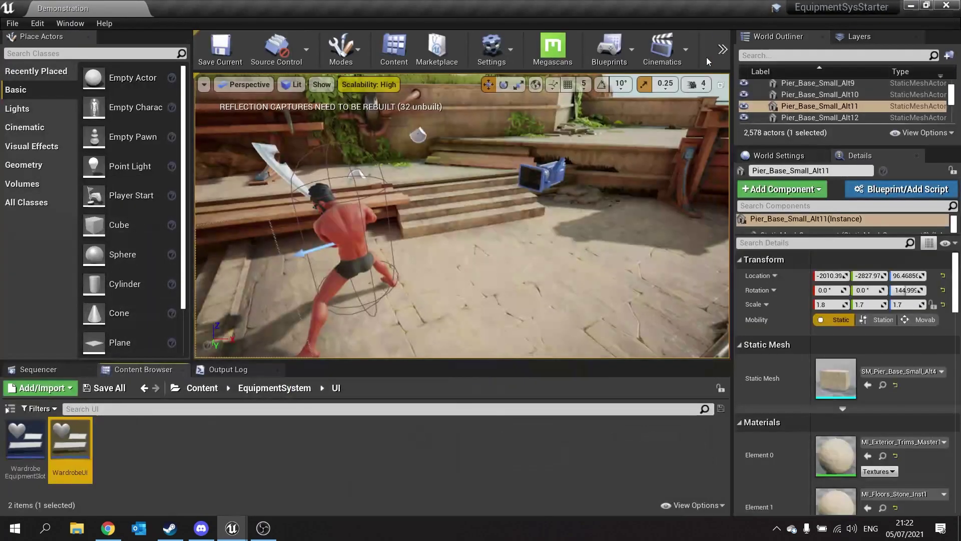
{"action": "left_click", "coordinate": [723, 49]}
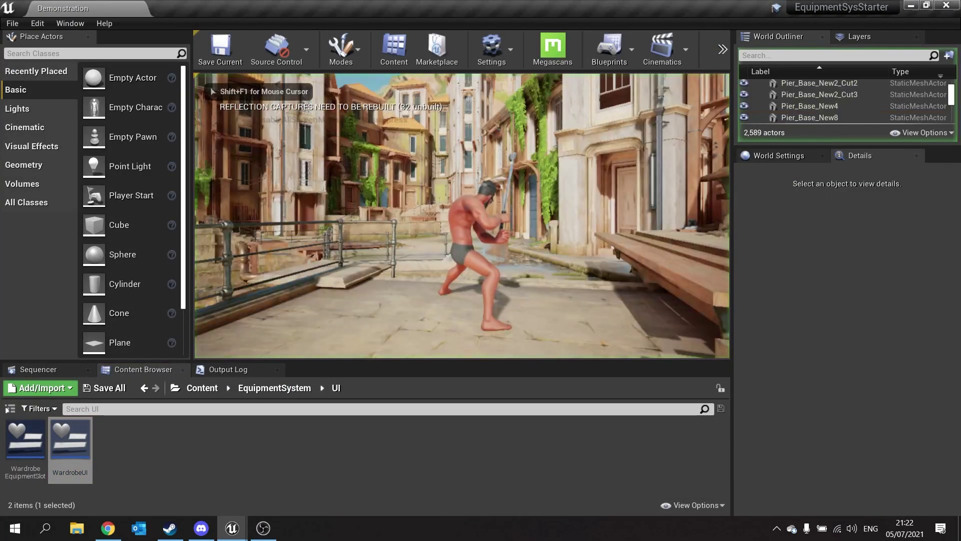
{"action": "key", "text": "i"}
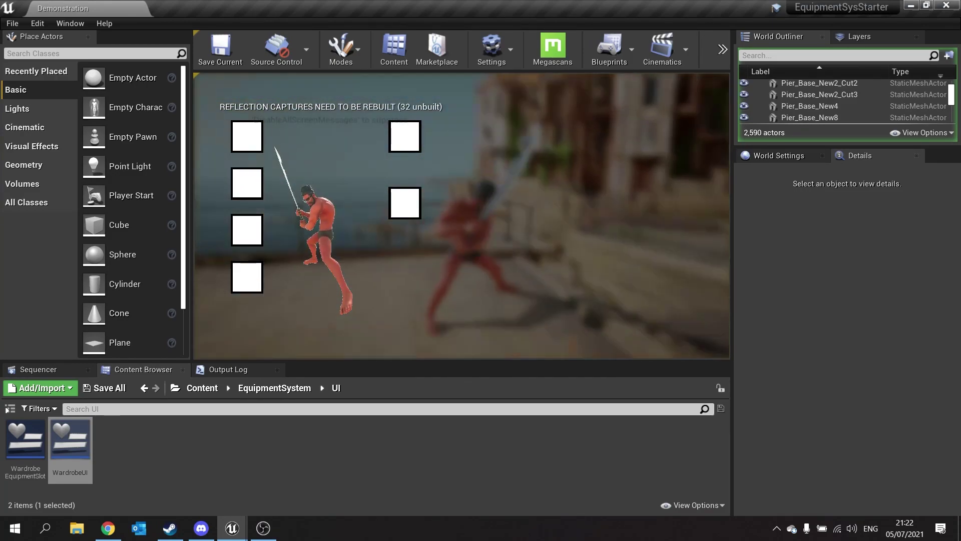
{"action": "key", "text": "Escape"}
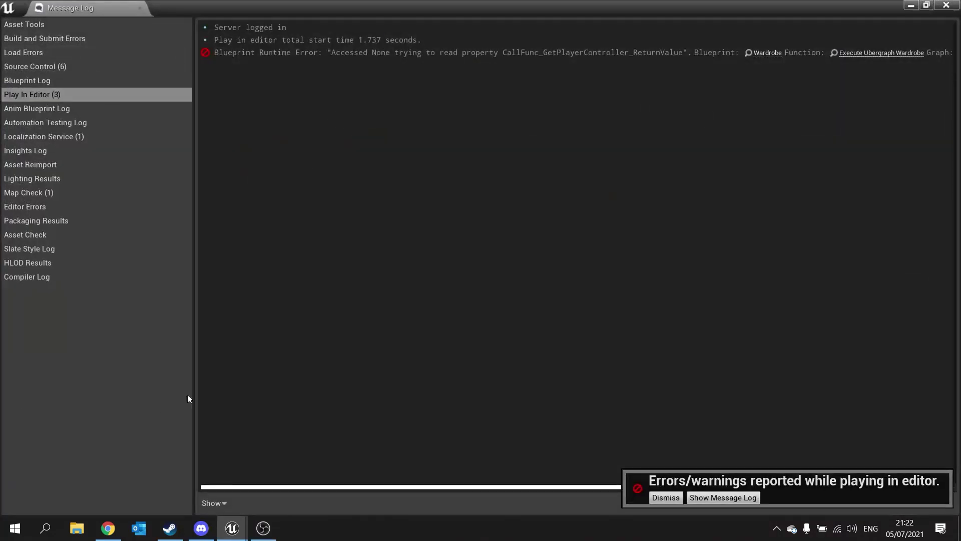
{"action": "left_click", "coordinate": [951, 7]}
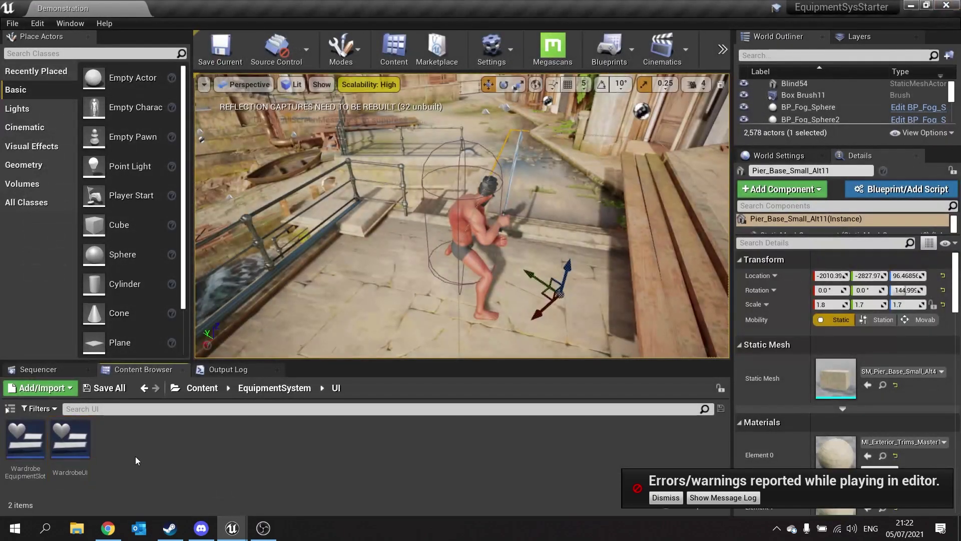
{"action": "double_click", "coordinate": [76, 440]}
Step: Wrap the Horizontal Box of slot columns in a new Border and select it
{"action": "scroll", "coordinate": [315, 253], "scroll_direction": "up", "scroll_amount": 3}
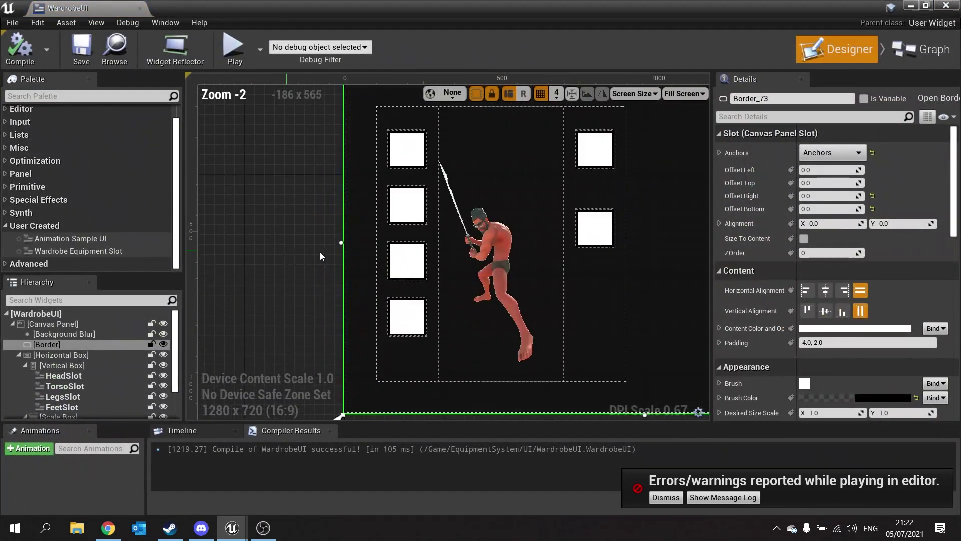
{"action": "left_click", "coordinate": [61, 355]}
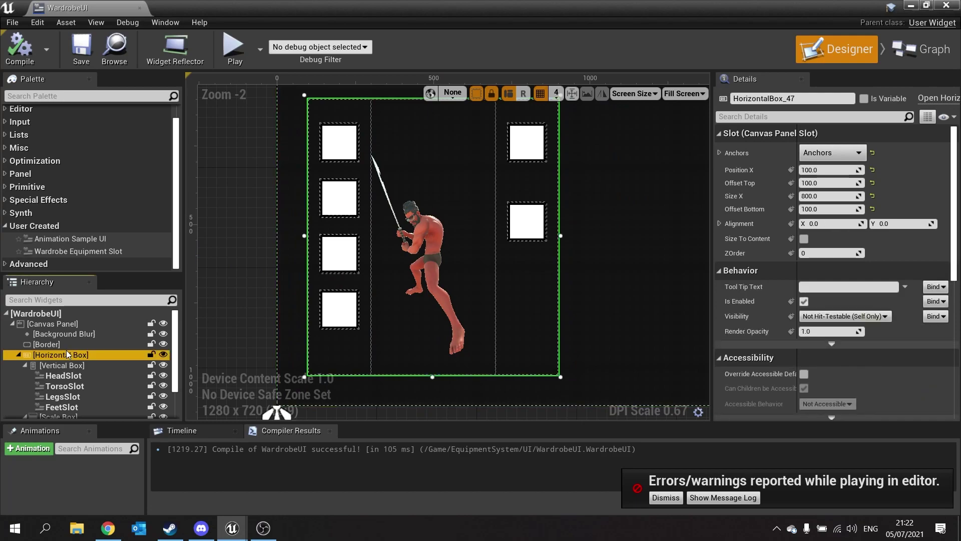
{"action": "right_click_drag", "start_coordinate": [354, 259], "coordinate": [301, 304]}
{"action": "scroll", "coordinate": [301, 304], "scroll_direction": "down", "scroll_amount": 2}
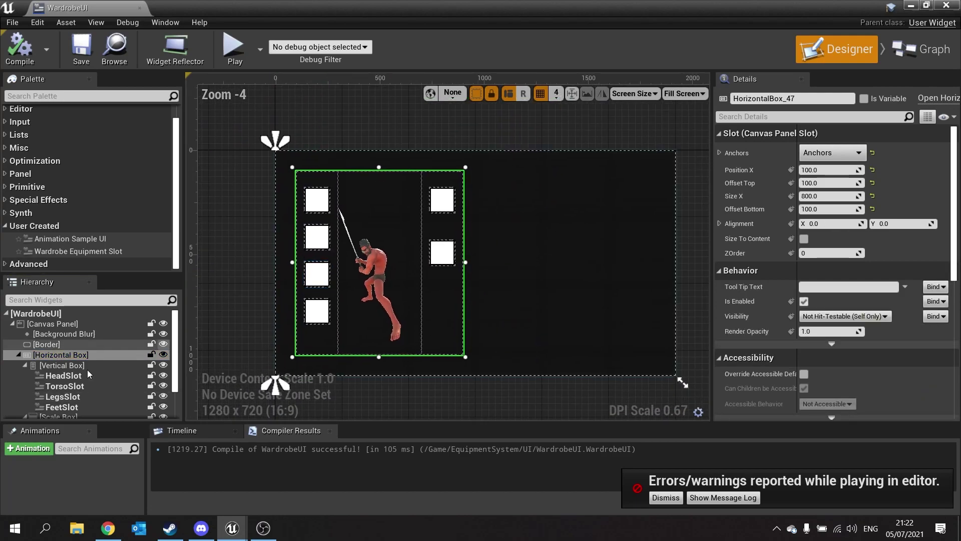
{"action": "right_click", "coordinate": [59, 356]}
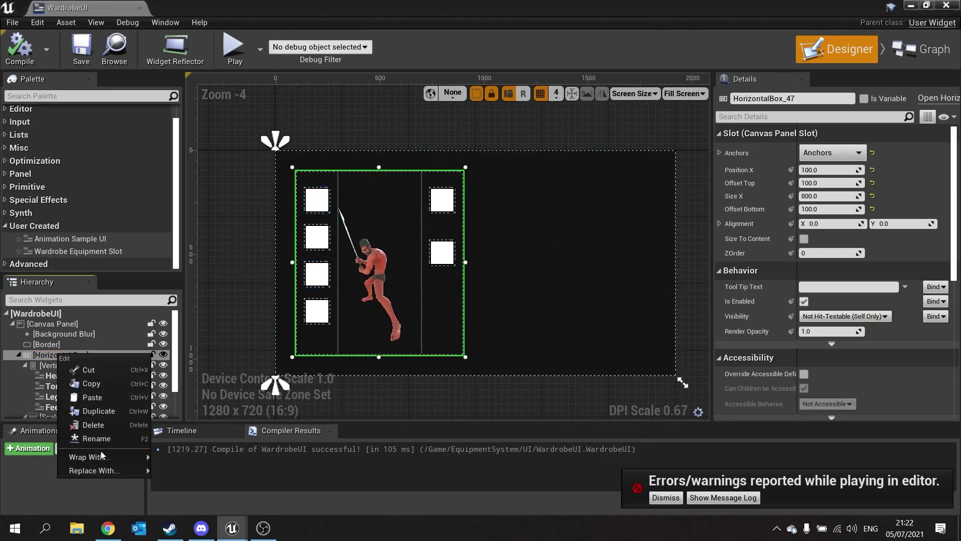
{"action": "mouse_move", "coordinate": [100, 453]}
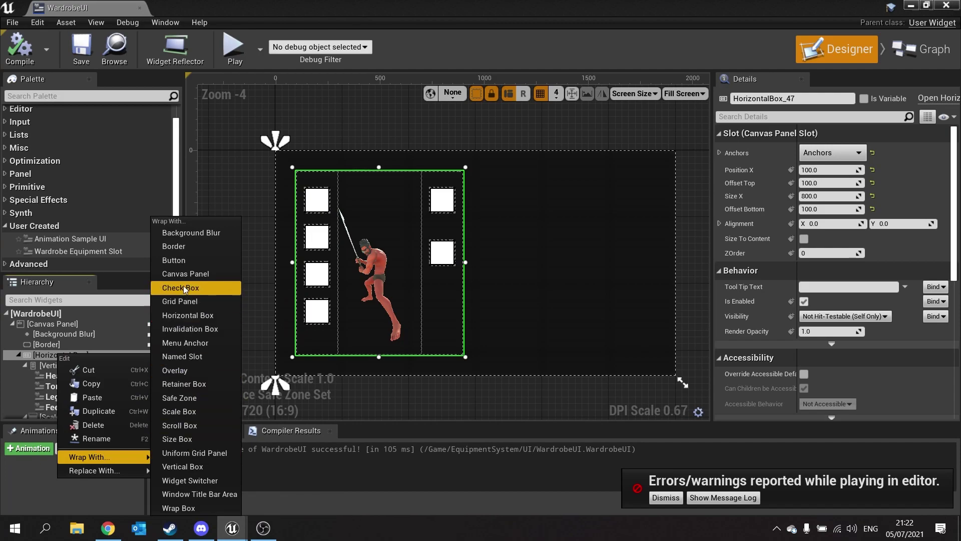
{"action": "left_click", "coordinate": [185, 247]}
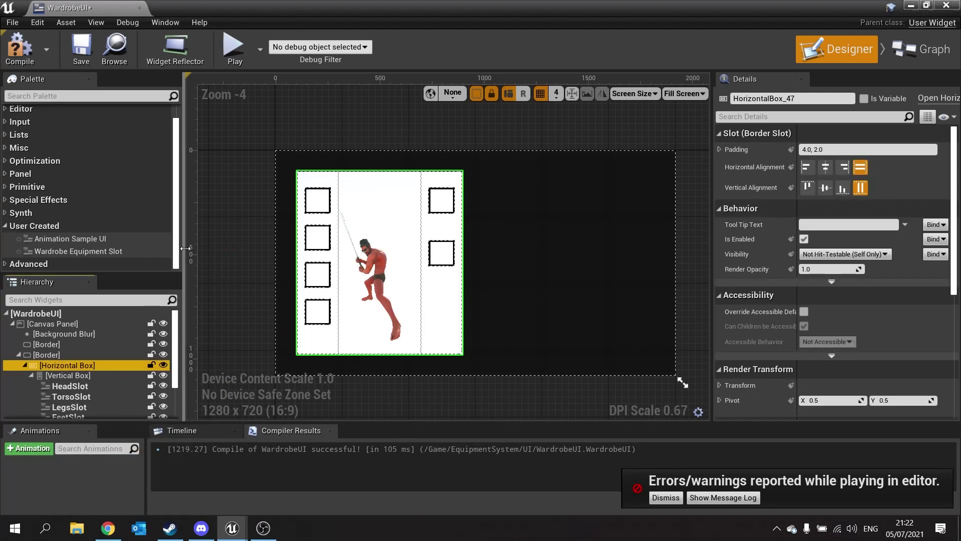
{"action": "left_click", "coordinate": [47, 354]}
Step: Set the new Border's brush colour to black
{"action": "scroll", "coordinate": [765, 333], "scroll_direction": "down", "scroll_amount": 3}
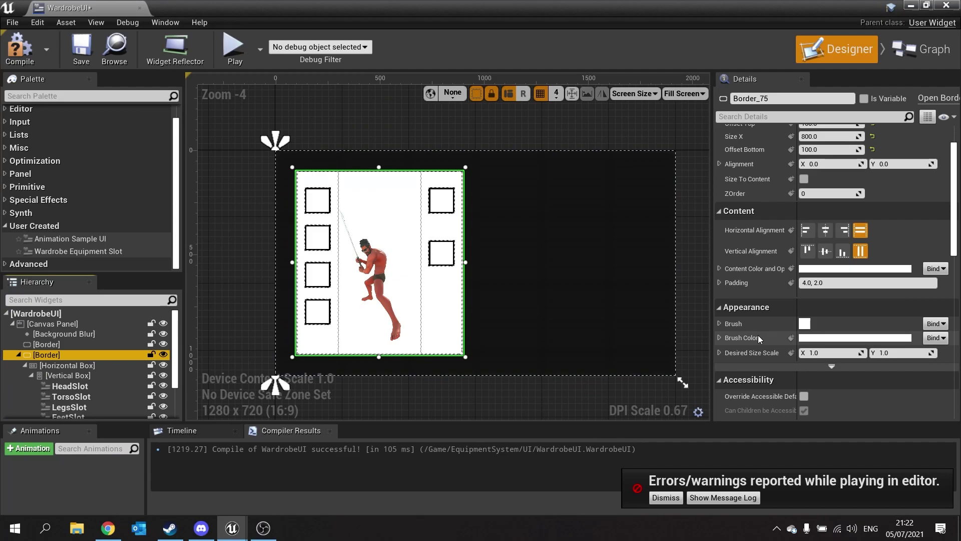
{"action": "left_click", "coordinate": [833, 342]}
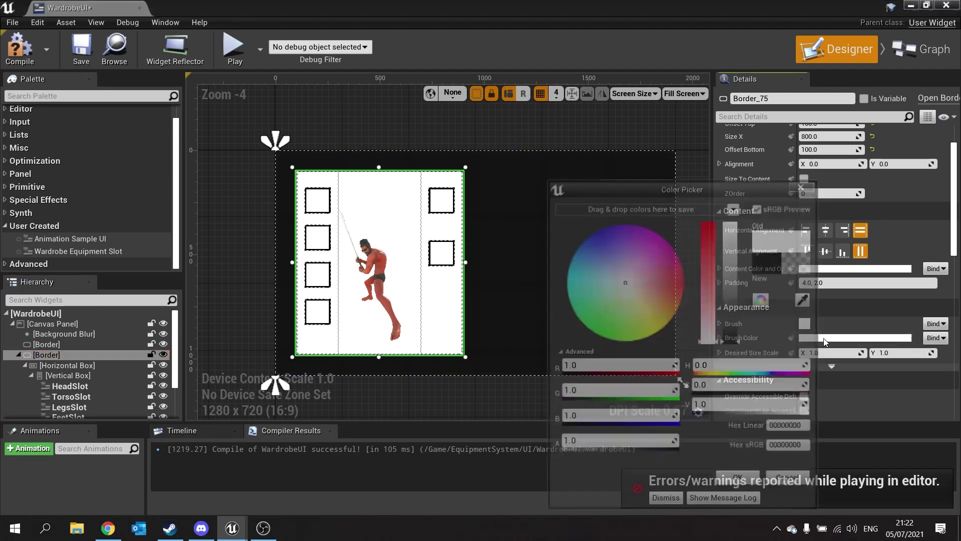
{"action": "left_click_drag", "start_coordinate": [734, 226], "coordinate": [740, 397]}
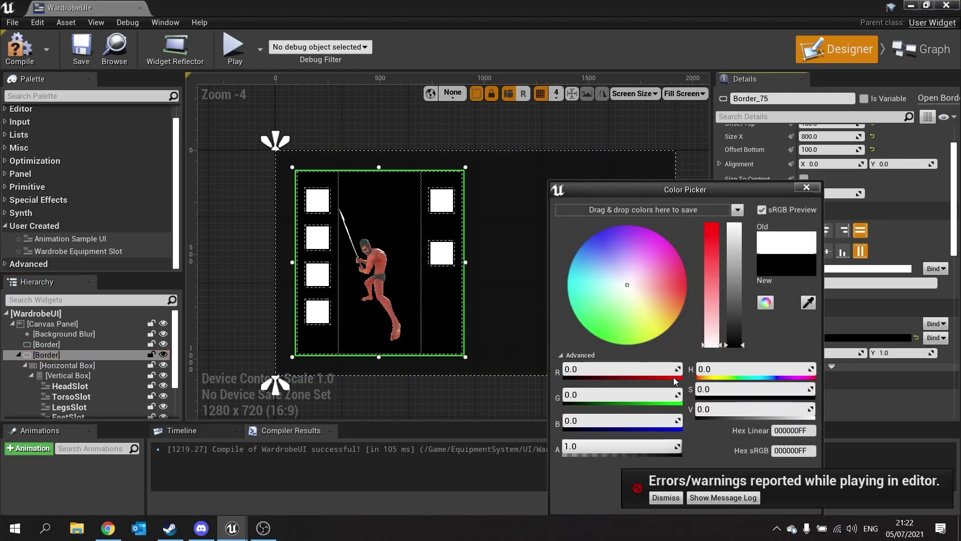
{"action": "left_click", "coordinate": [666, 498]}
{"action": "left_click", "coordinate": [729, 482]}
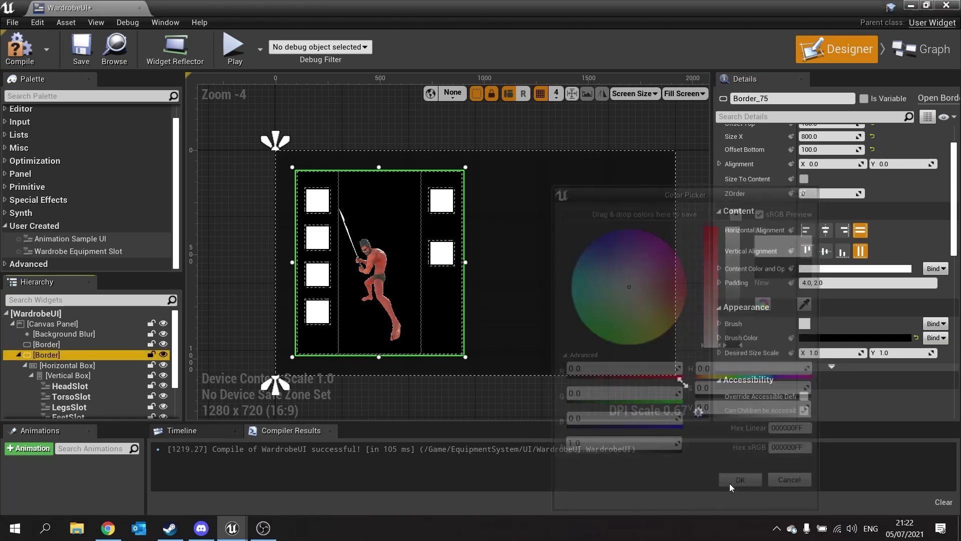
Step: Compile and save WardrobeUI, then return to the level editor
{"action": "left_click", "coordinate": [19, 48]}
{"action": "left_click", "coordinate": [82, 49]}
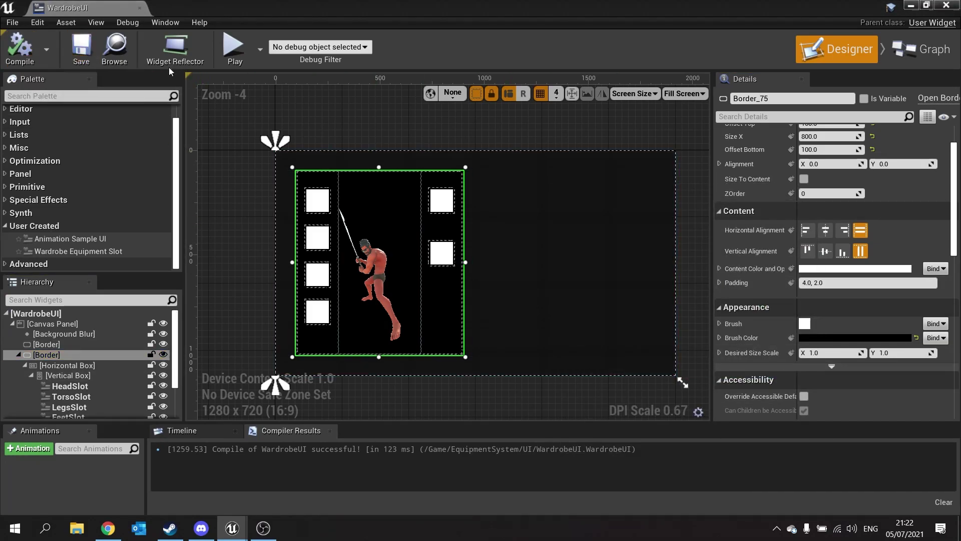
{"action": "left_click", "coordinate": [911, 8]}
{"action": "left_click", "coordinate": [722, 48]}
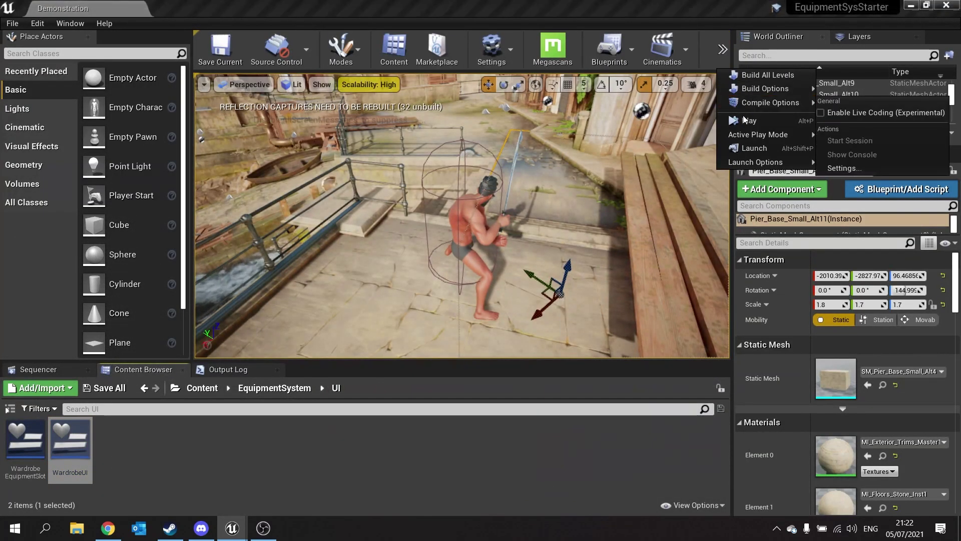
Step: Play the level to check the black wardrobe panel, then stop and close the Message Log
{"action": "left_click", "coordinate": [743, 115]}
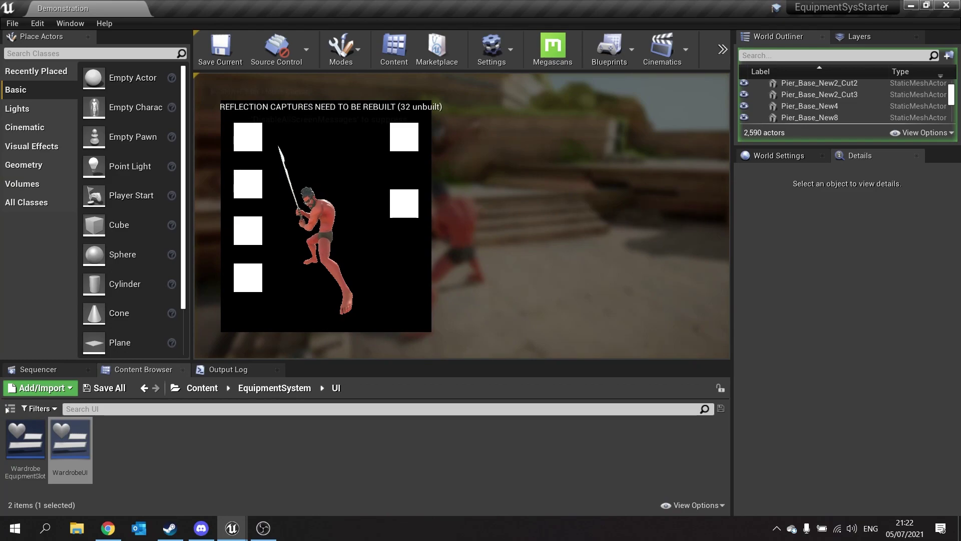
{"action": "key", "text": "Escape"}
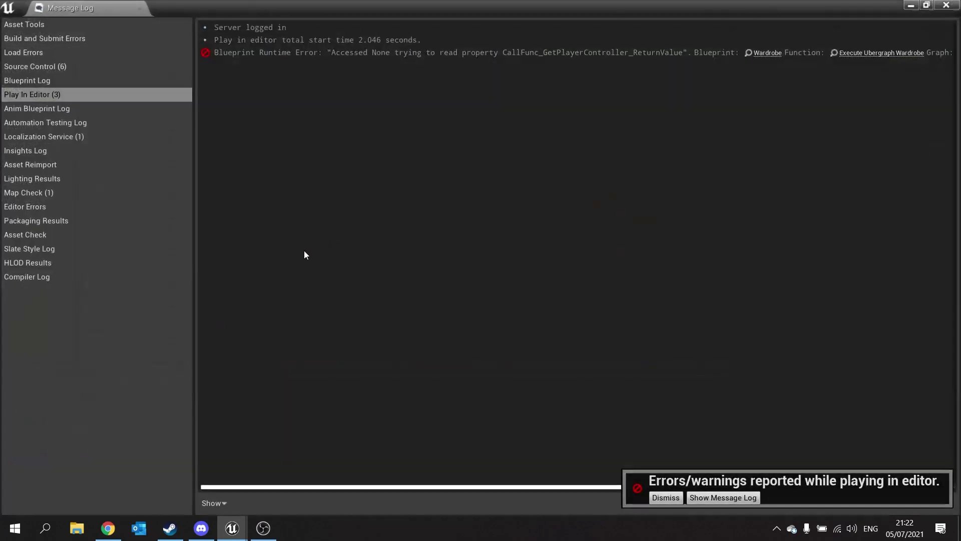
{"action": "left_click", "coordinate": [951, 6]}
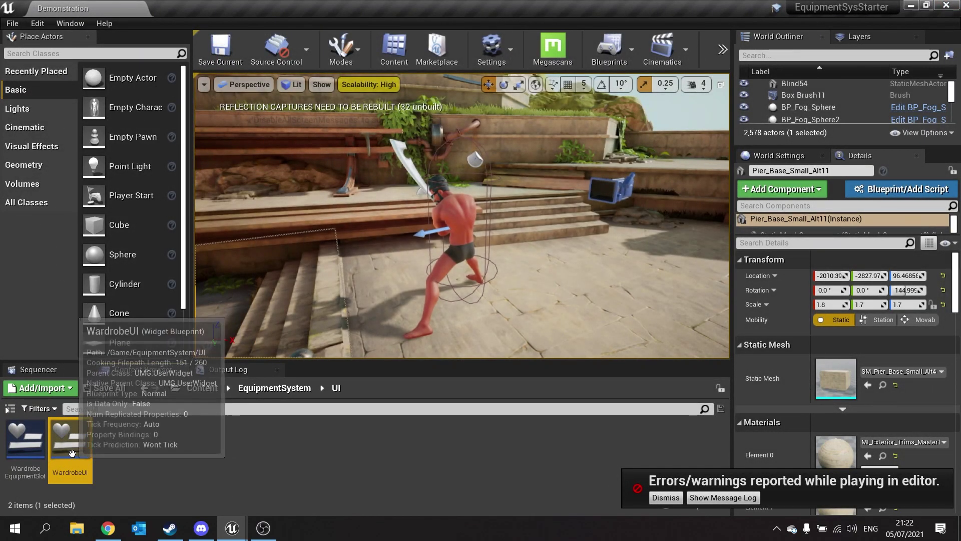
Step: Reopen WardrobeUI and wrap the character preview's Scale Box in a new Border
{"action": "double_click", "coordinate": [86, 440]}
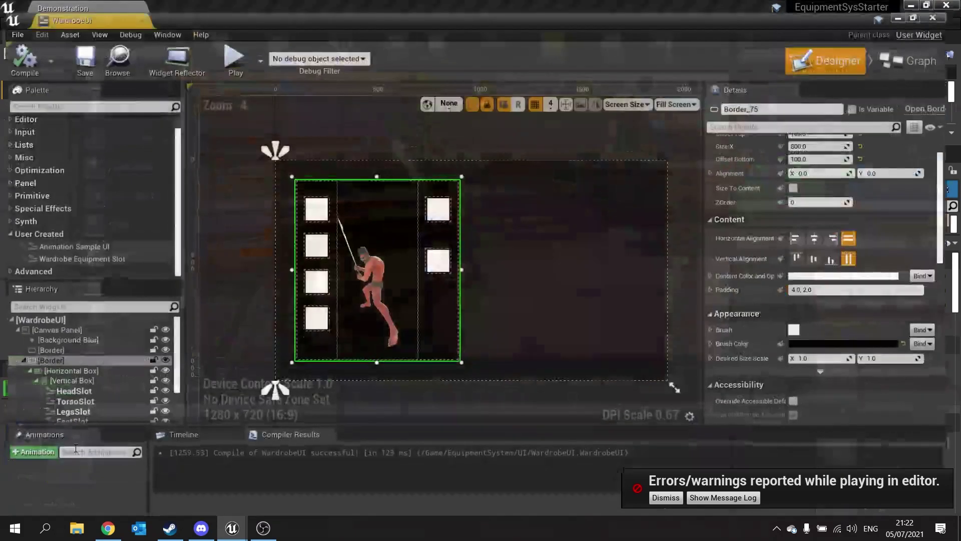
{"action": "left_click", "coordinate": [84, 376]}
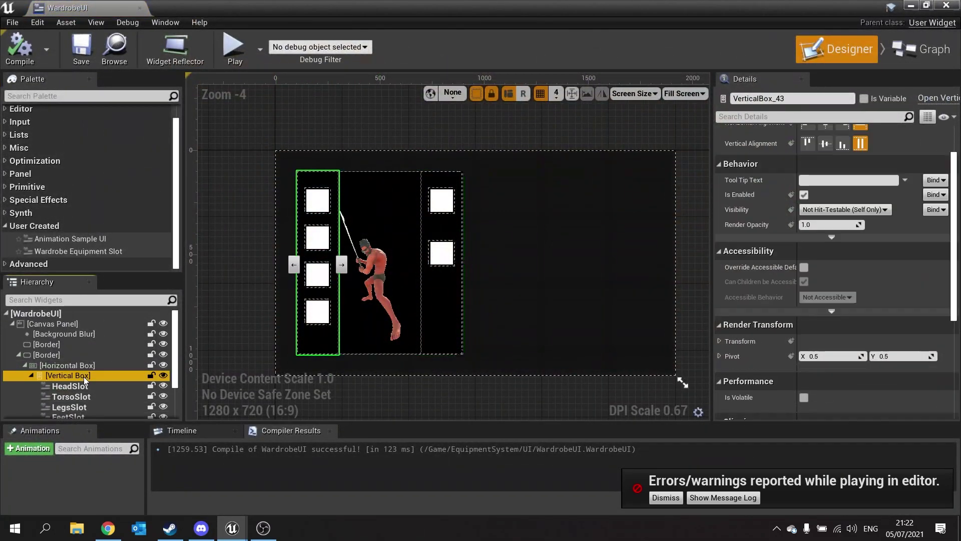
{"action": "scroll", "coordinate": [85, 380], "scroll_direction": "down", "scroll_amount": 2}
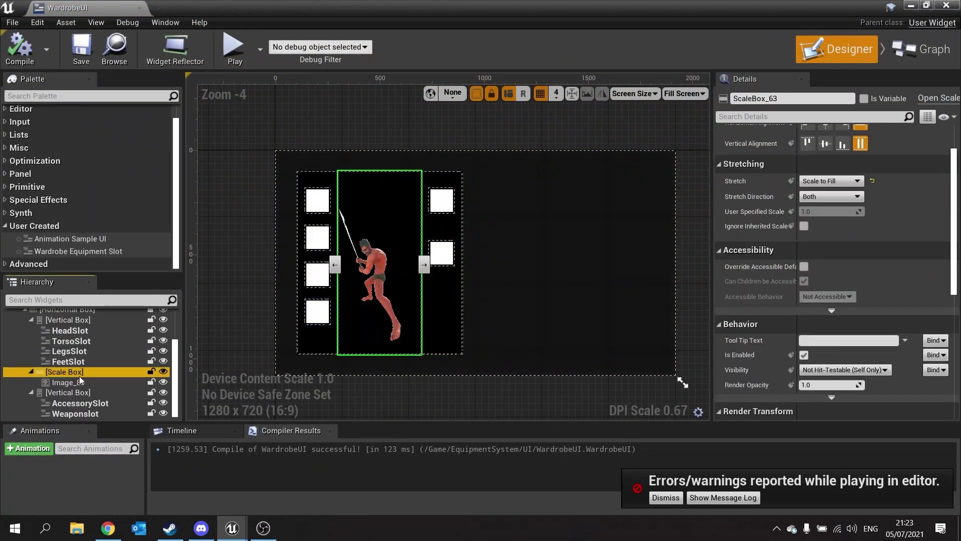
{"action": "left_click", "coordinate": [83, 385]}
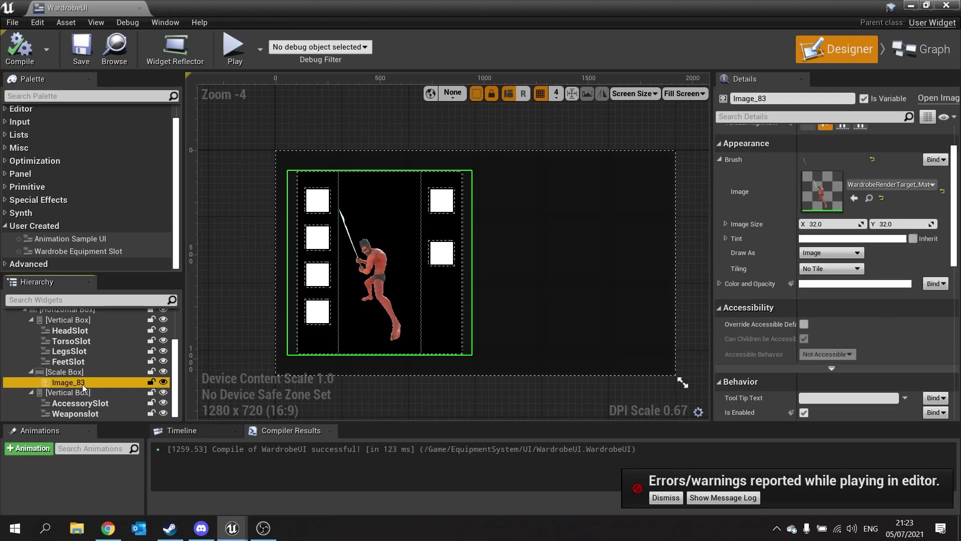
{"action": "left_click", "coordinate": [73, 373]}
{"action": "right_click", "coordinate": [73, 373]}
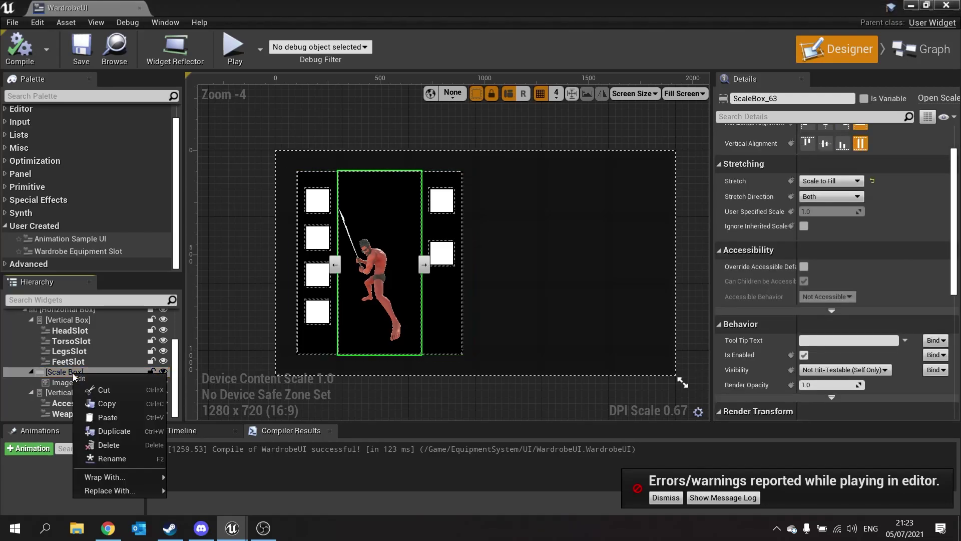
{"action": "mouse_move", "coordinate": [116, 476]}
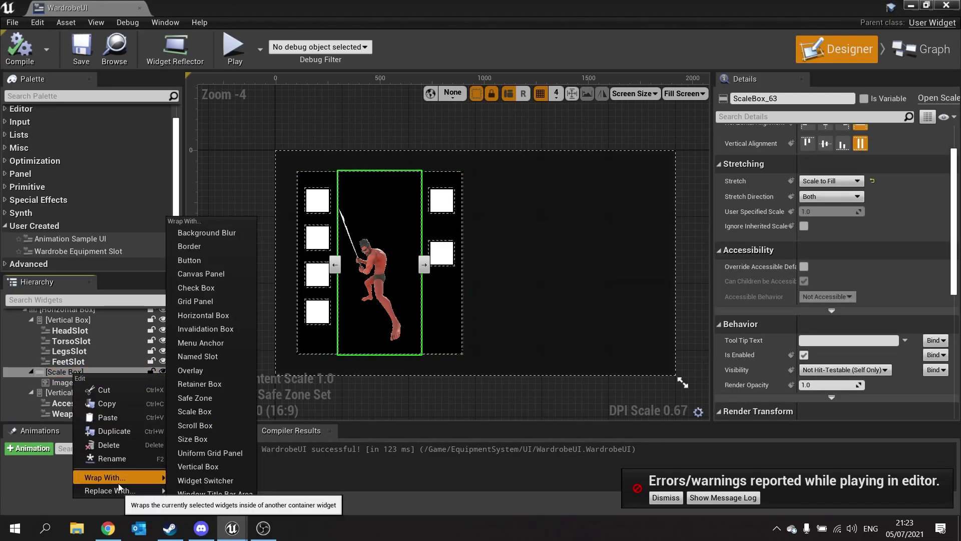
{"action": "left_click", "coordinate": [206, 247]}
{"action": "left_click", "coordinate": [82, 371]}
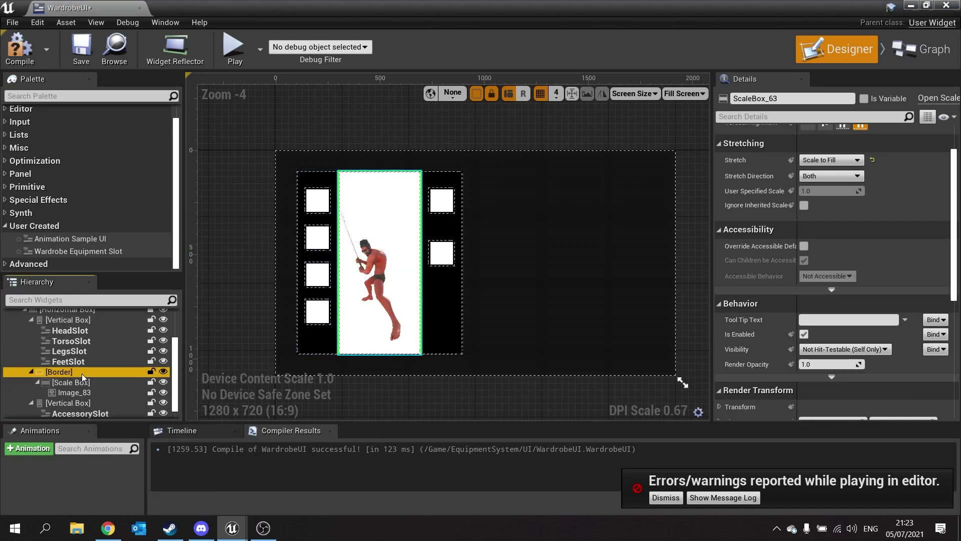
Step: Set the preview Border's brush colour to dark grey 222222
{"action": "left_click", "coordinate": [823, 296]}
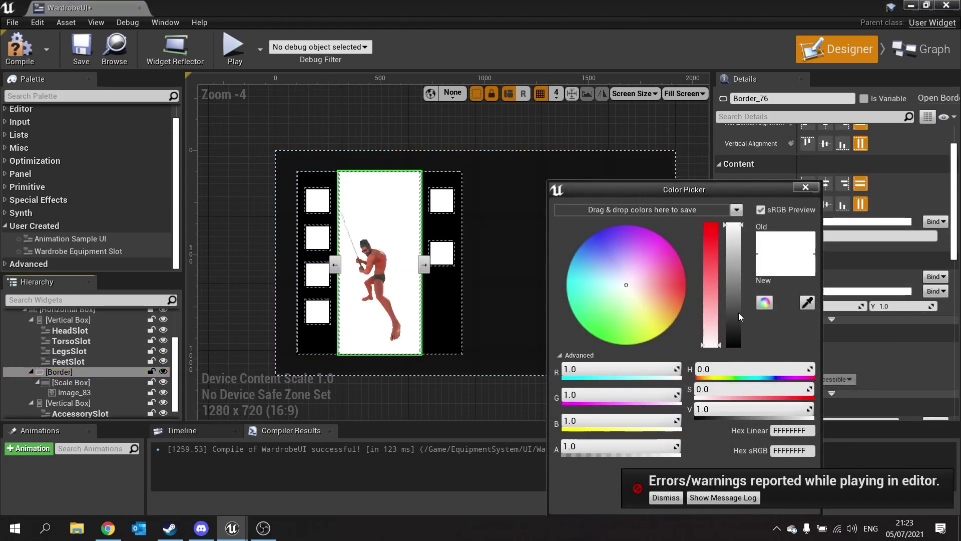
{"action": "left_click_drag", "start_coordinate": [738, 312], "coordinate": [739, 344]}
{"action": "left_click_drag", "start_coordinate": [728, 189], "coordinate": [620, 156]}
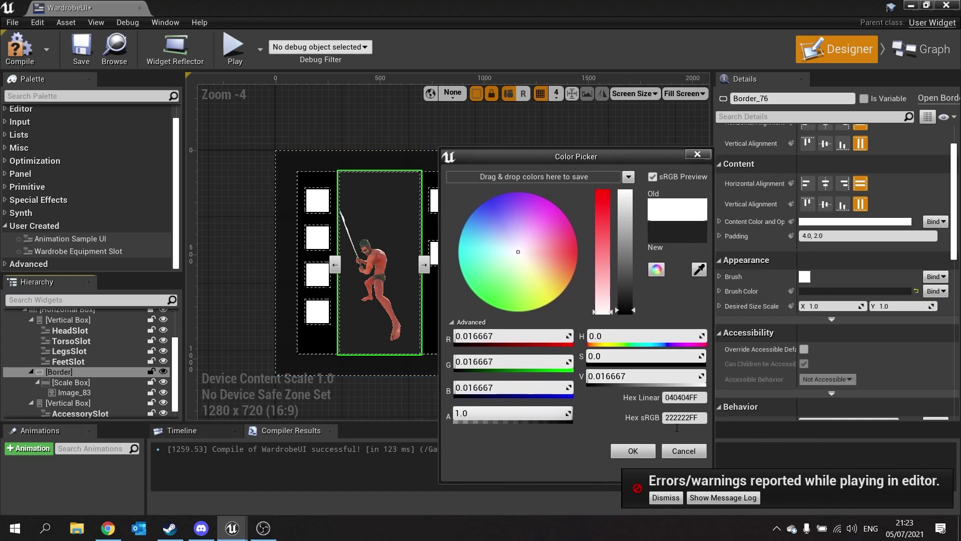
{"action": "left_click", "coordinate": [633, 451]}
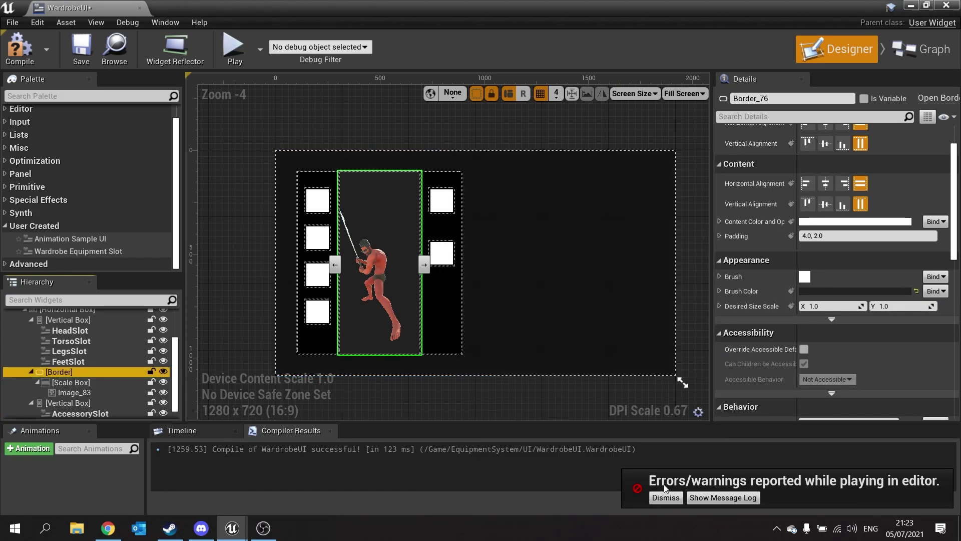
{"action": "left_click", "coordinate": [665, 497]}
Step: Compile and save WardrobeUI, then return to the level editor
{"action": "left_click", "coordinate": [19, 48]}
{"action": "left_click", "coordinate": [81, 48]}
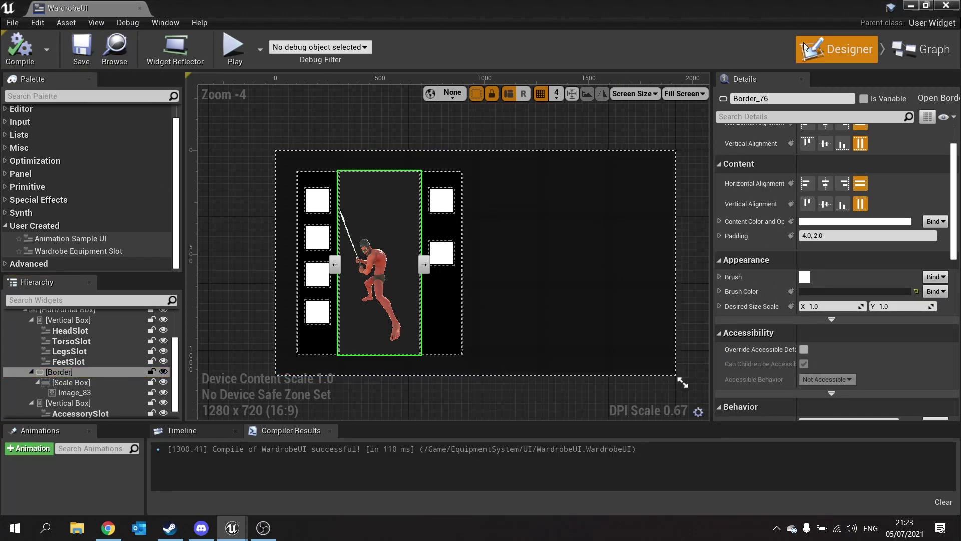
{"action": "left_click", "coordinate": [911, 5]}
Step: Play-test the level to check the wardrobe screen's dark grey preview panel, then stop the session
{"action": "left_click", "coordinate": [722, 49]}
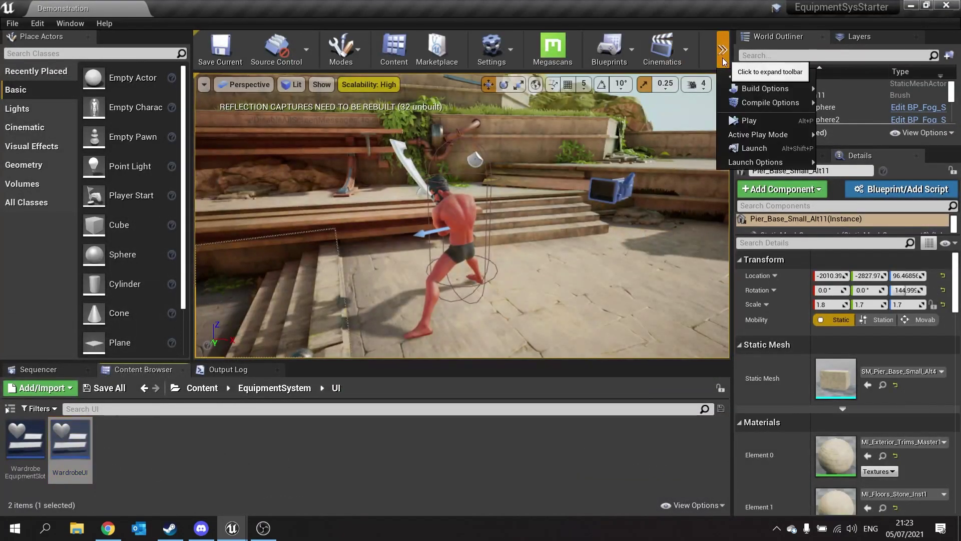
{"action": "left_click", "coordinate": [755, 126]}
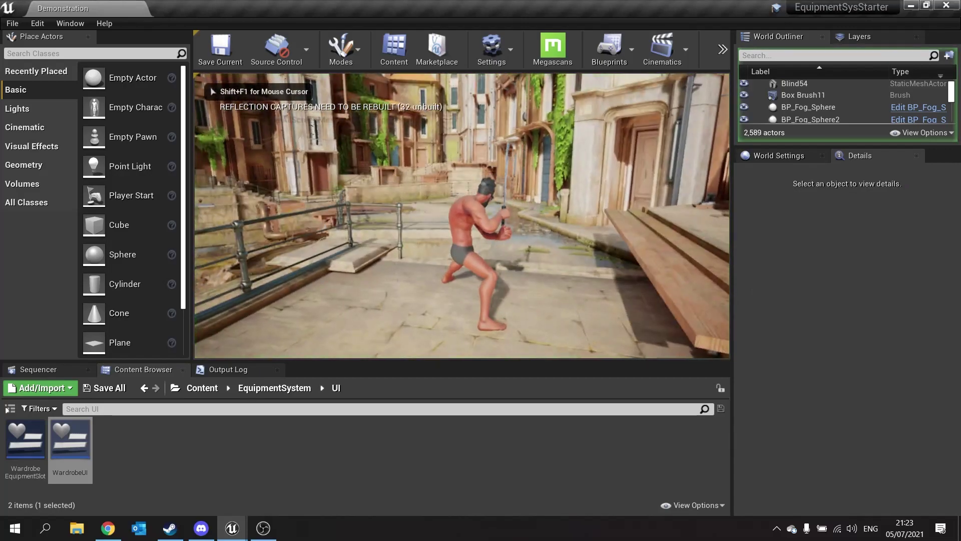
{"action": "key", "text": "i"}
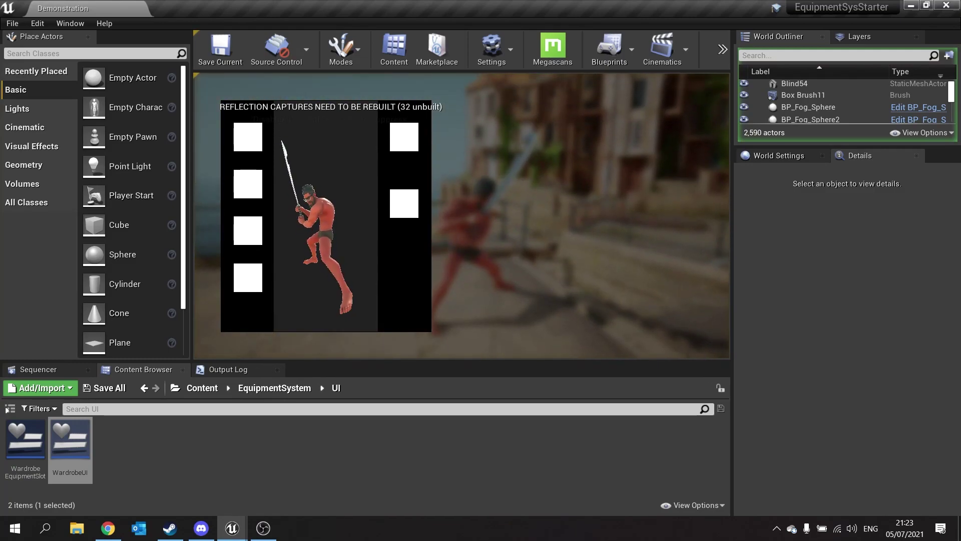
{"action": "key", "text": "Escape"}
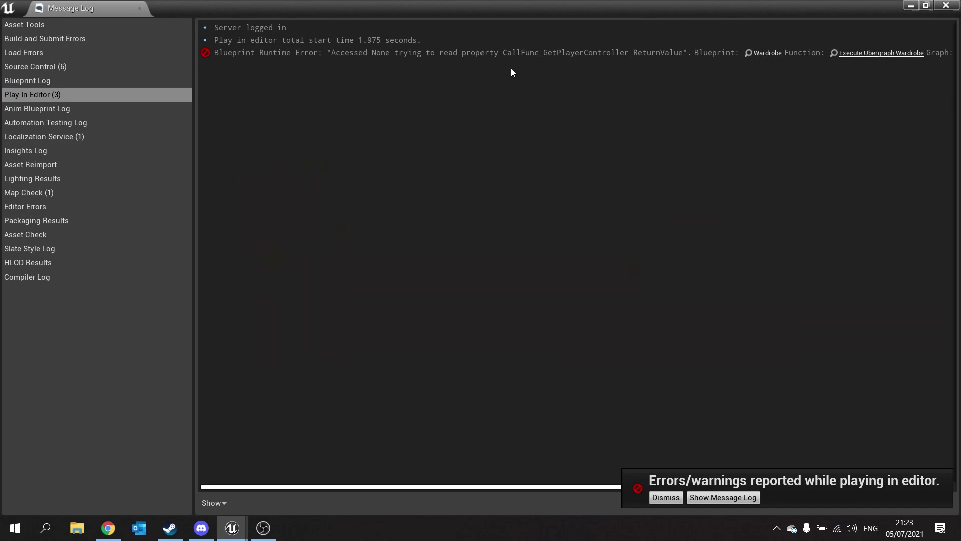
Step: Open the Wardrobe blueprint from the error and inspect its BeginPlay, Create Widget and Set Ignore Move Input nodes
{"action": "left_click", "coordinate": [768, 53]}
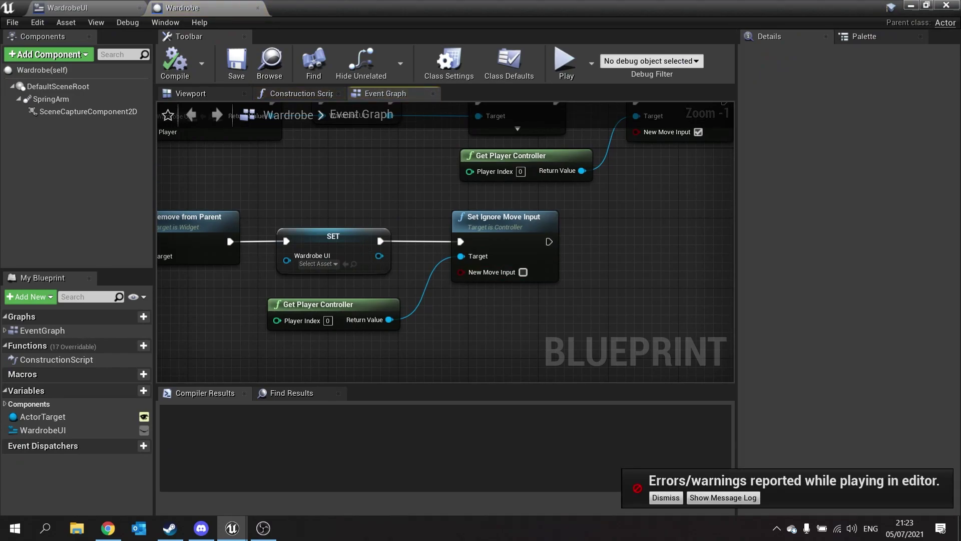
{"action": "right_click_drag", "start_coordinate": [372, 172], "coordinate": [362, 269]}
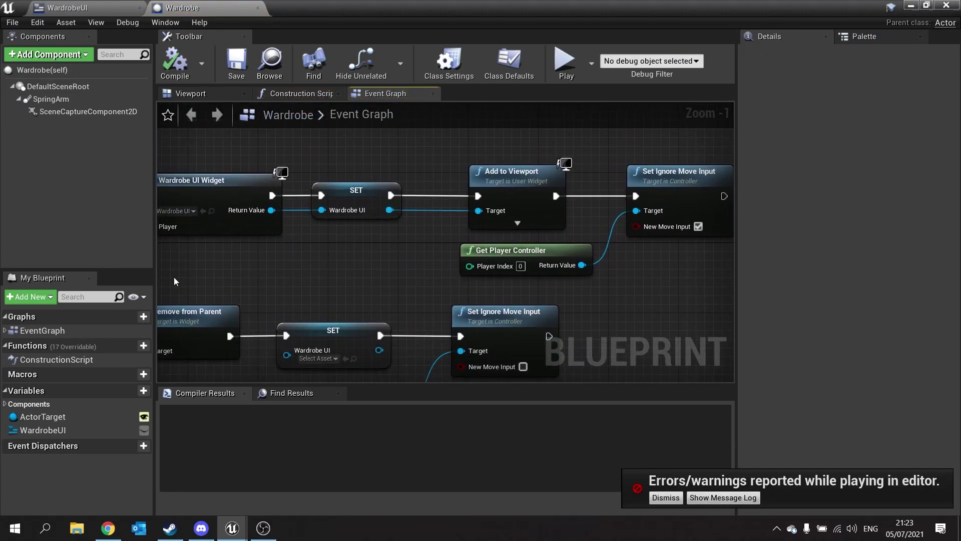
{"action": "right_click_drag", "start_coordinate": [175, 282], "coordinate": [589, 230]}
{"action": "right_click_drag", "start_coordinate": [602, 295], "coordinate": [565, 196]}
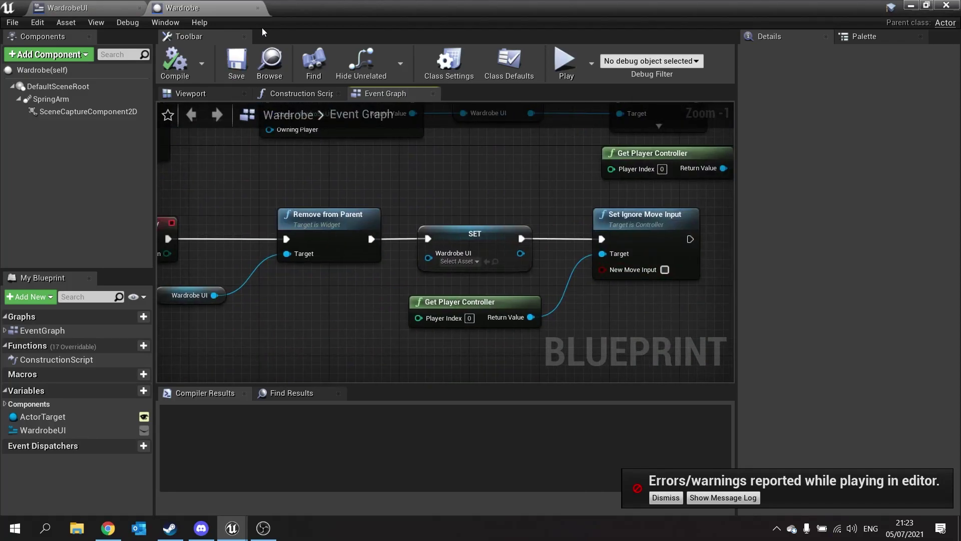
Step: Close the Wardrobe blueprint, error notification, WardrobeUI editor and Message Log to return to the level
{"action": "left_click", "coordinate": [257, 8]}
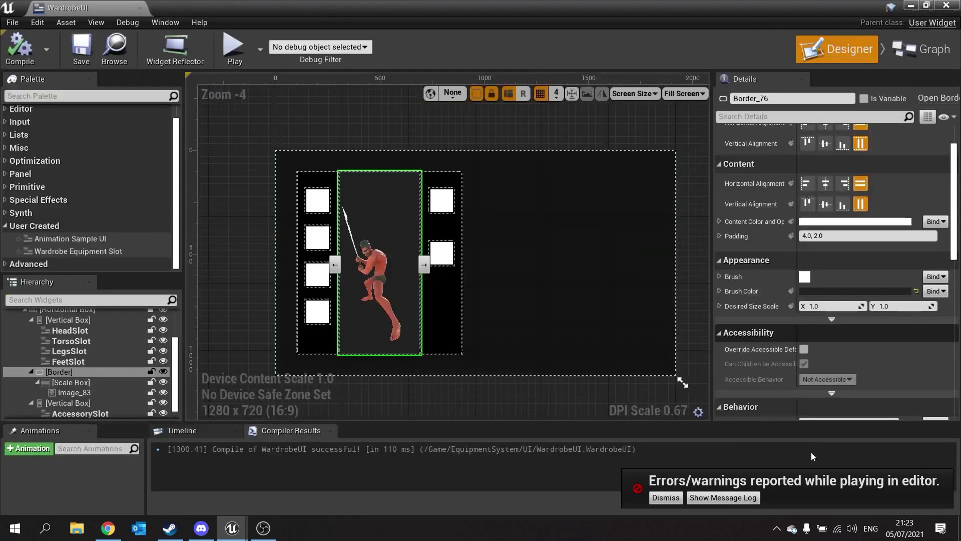
{"action": "left_click", "coordinate": [676, 496]}
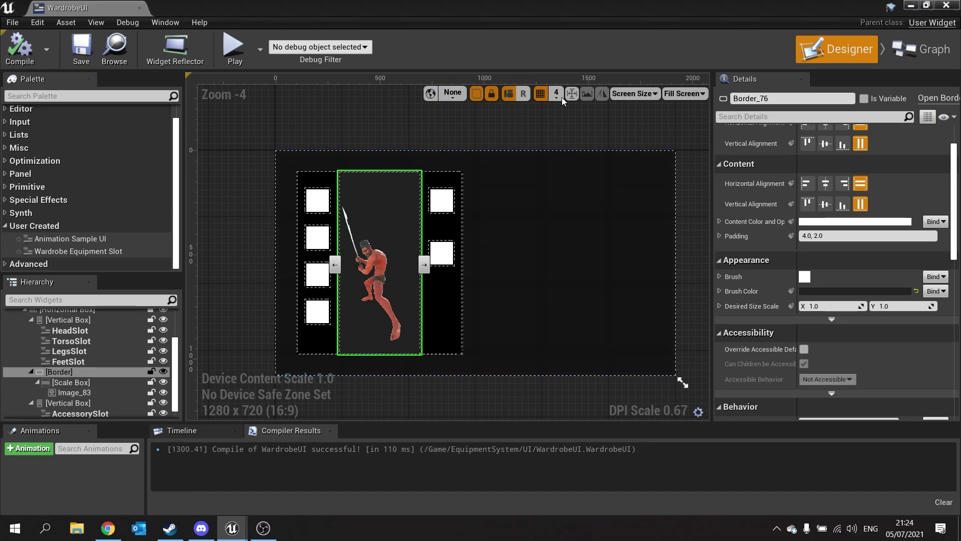
{"action": "left_click", "coordinate": [946, 5]}
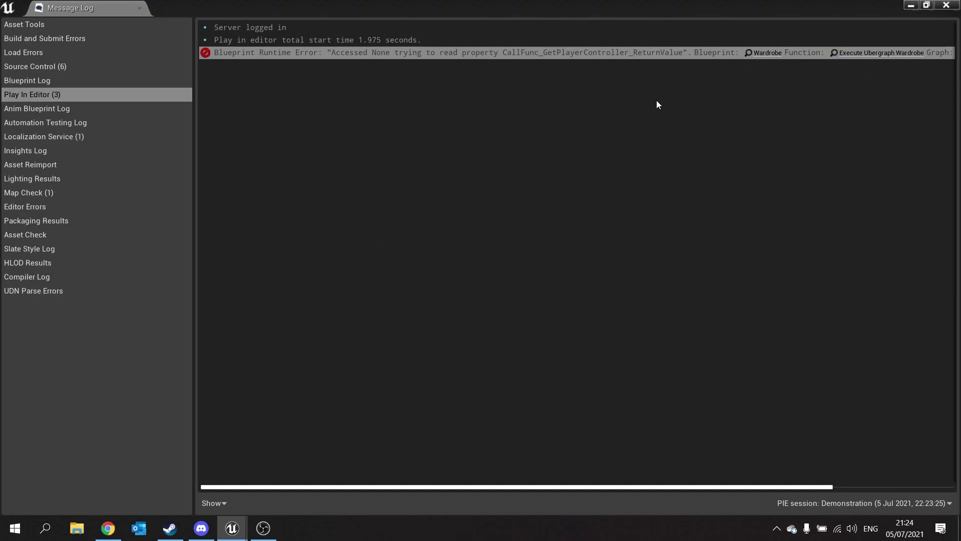
{"action": "left_click", "coordinate": [946, 5]}
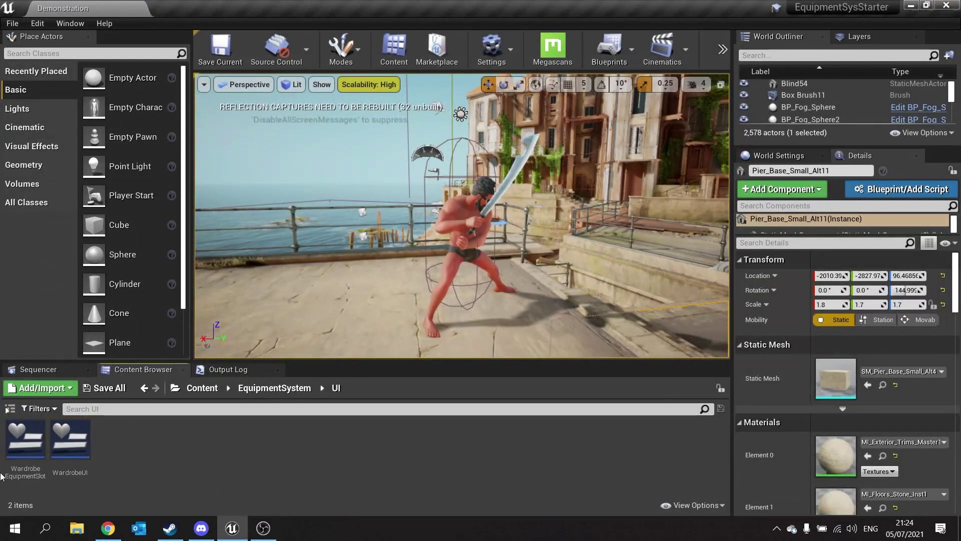
Step: Duplicate WardrobeEquipmentSlot as InventoryEquipmentSlot and open the copy in the widget designer
{"action": "right_click", "coordinate": [46, 445]}
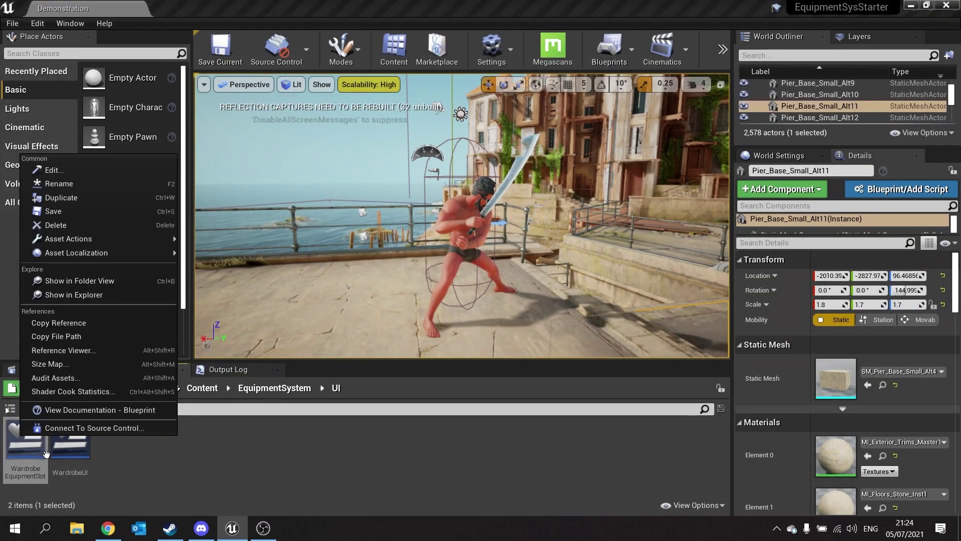
{"action": "left_click", "coordinate": [74, 201]}
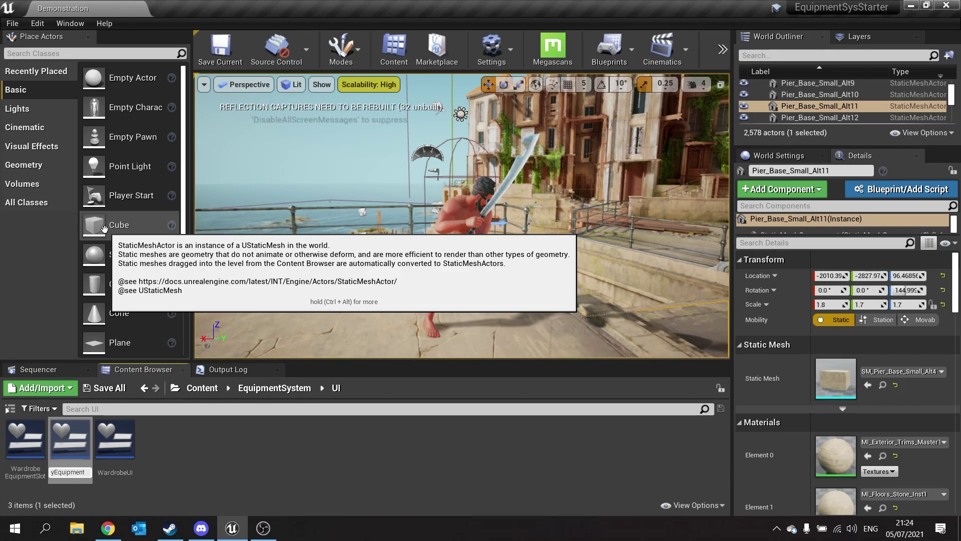
{"action": "key", "text": "Return"}
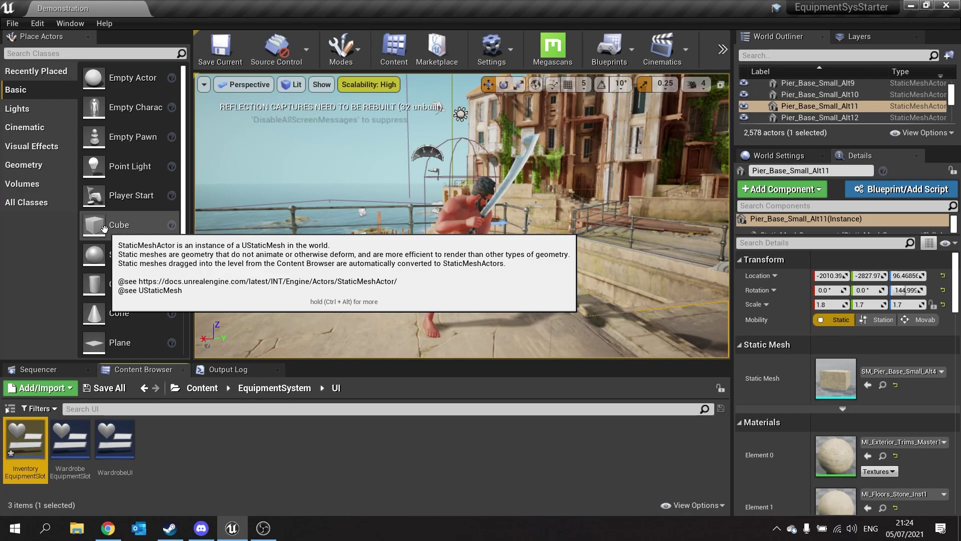
{"action": "double_click", "coordinate": [25, 441]}
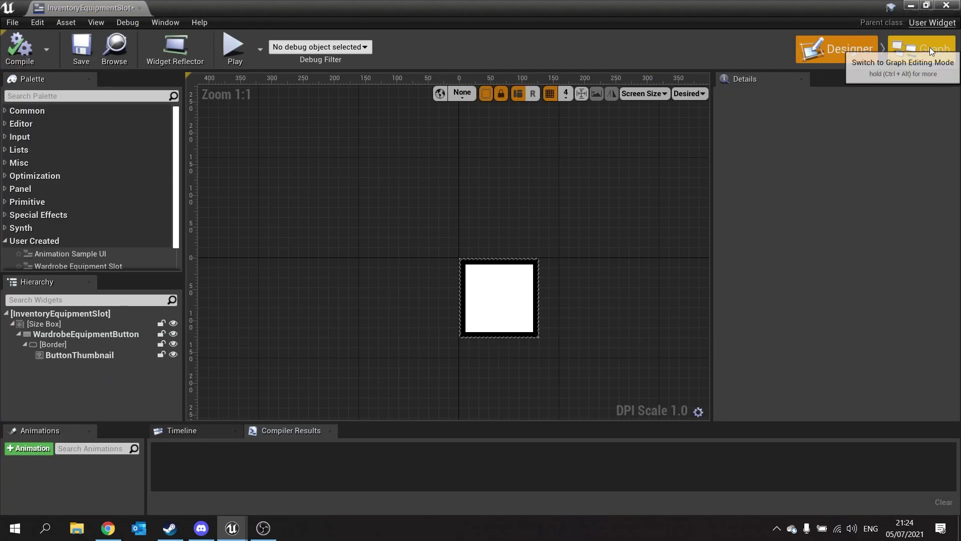
Step: In InventoryEquipmentSlot's graph, tick Expose on Spawn for the RowName variable, then compile and save
{"action": "left_click", "coordinate": [930, 47]}
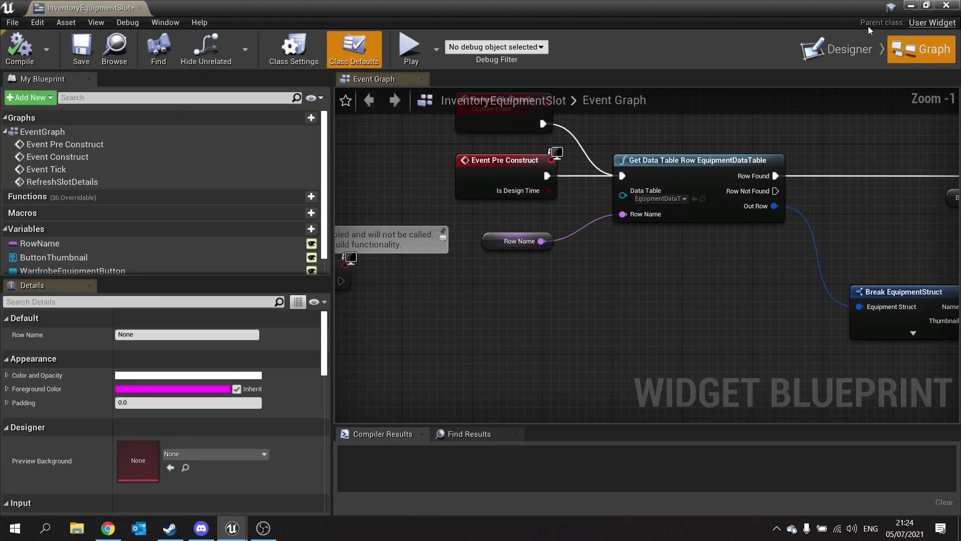
{"action": "left_click", "coordinate": [497, 240]}
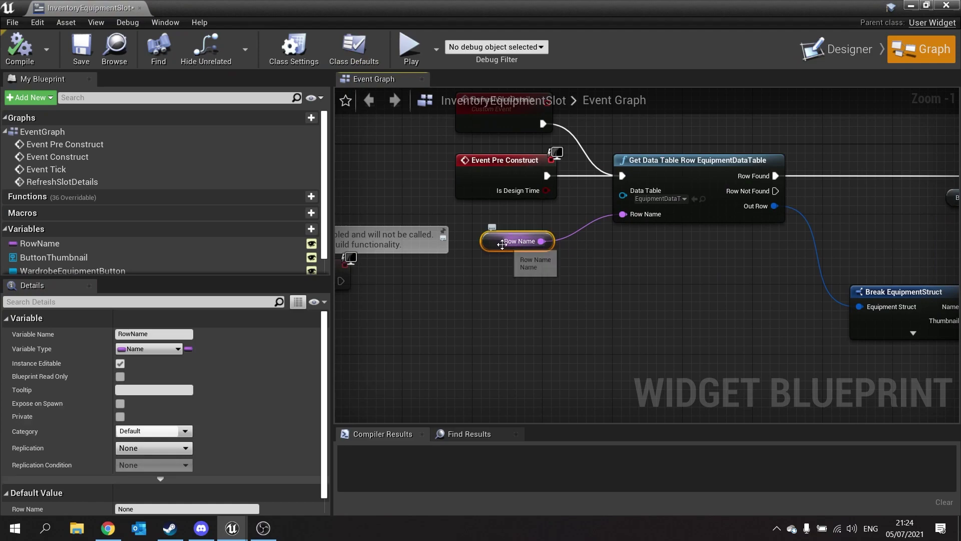
{"action": "left_click", "coordinate": [119, 404]}
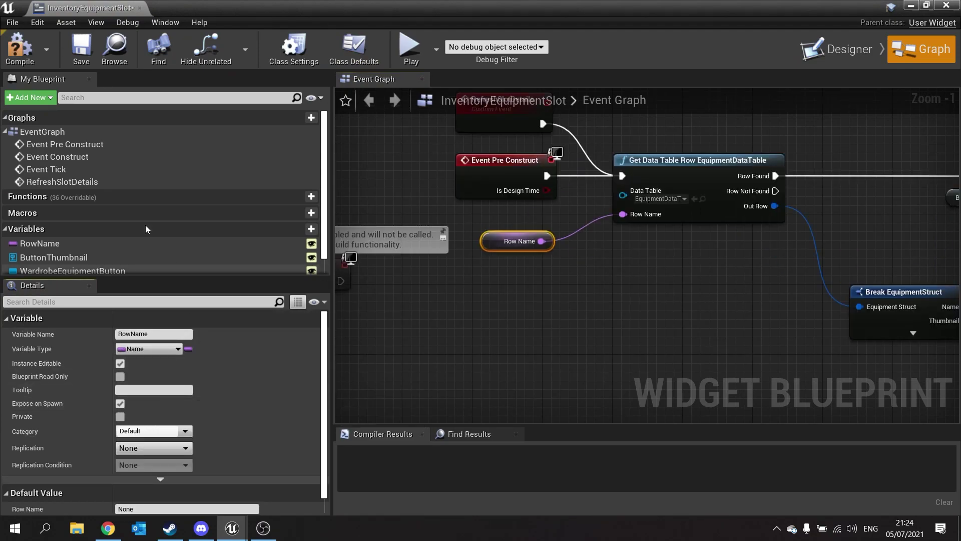
{"action": "left_click", "coordinate": [32, 61]}
{"action": "left_click", "coordinate": [78, 50]}
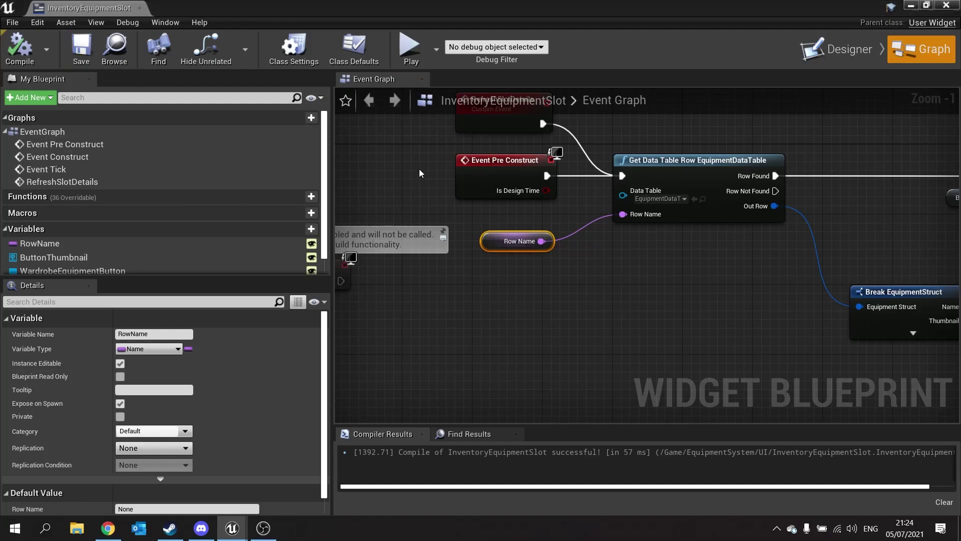
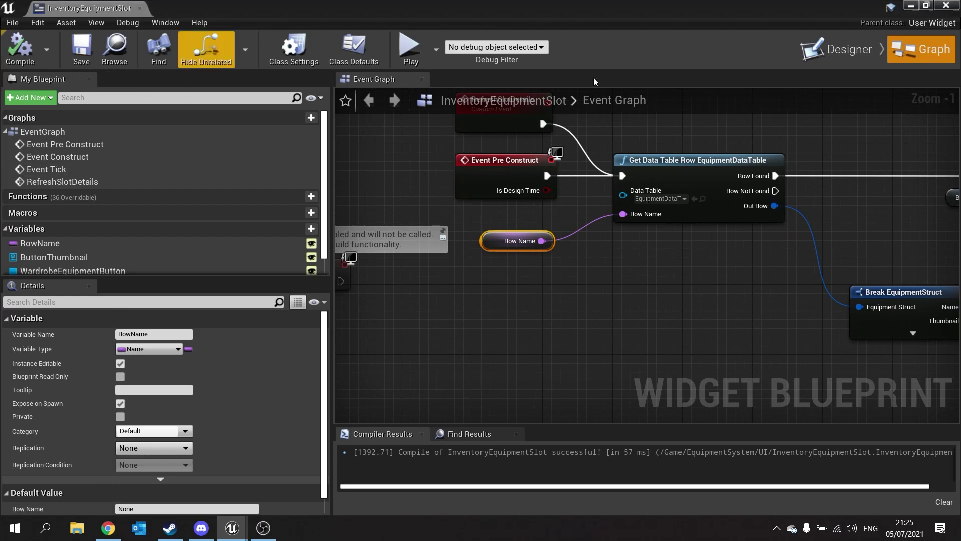
Step: Close InventoryEquipmentSlot, open WardrobeUI, and search the Palette for 'grid'
{"action": "left_click", "coordinate": [948, 7]}
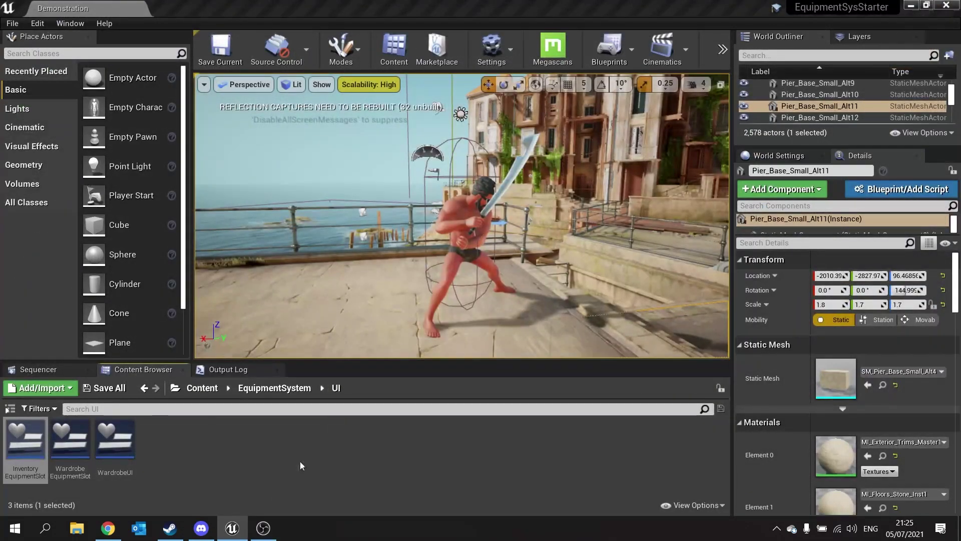
{"action": "double_click", "coordinate": [114, 447]}
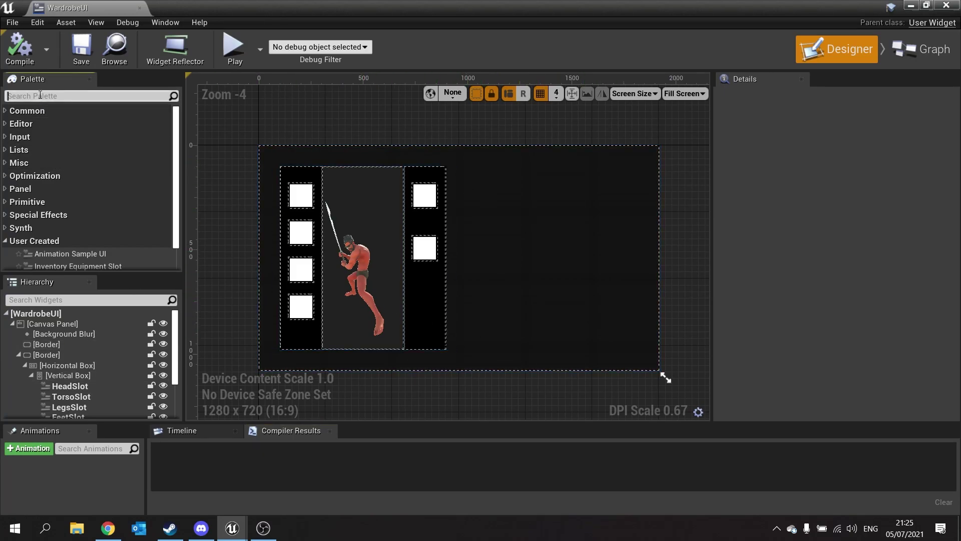
{"action": "type", "text": "grid"}
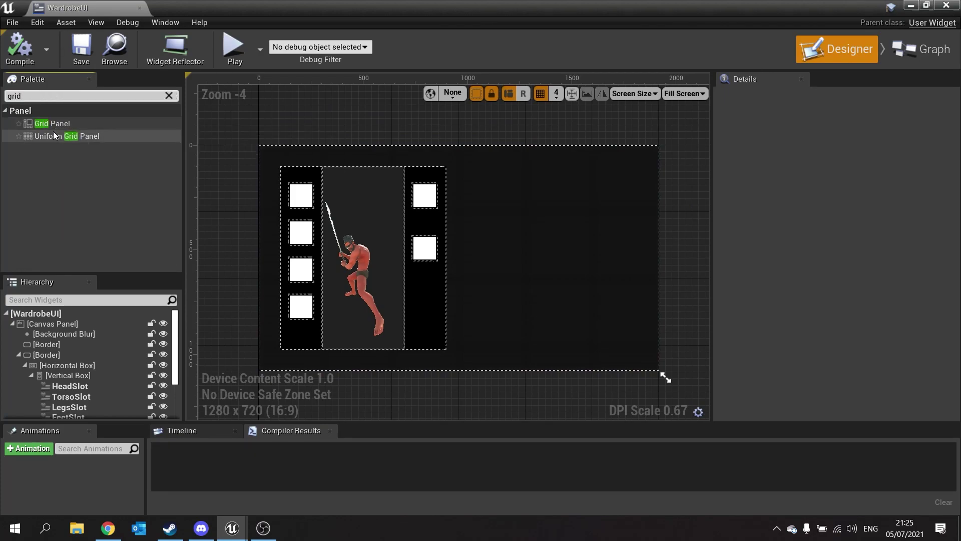
Step: Add a Uniform Grid Panel and reparent it directly under the Canvas Panel
{"action": "left_click", "coordinate": [146, 137]}
{"action": "left_click_drag", "start_coordinate": [146, 139], "coordinate": [488, 196]}
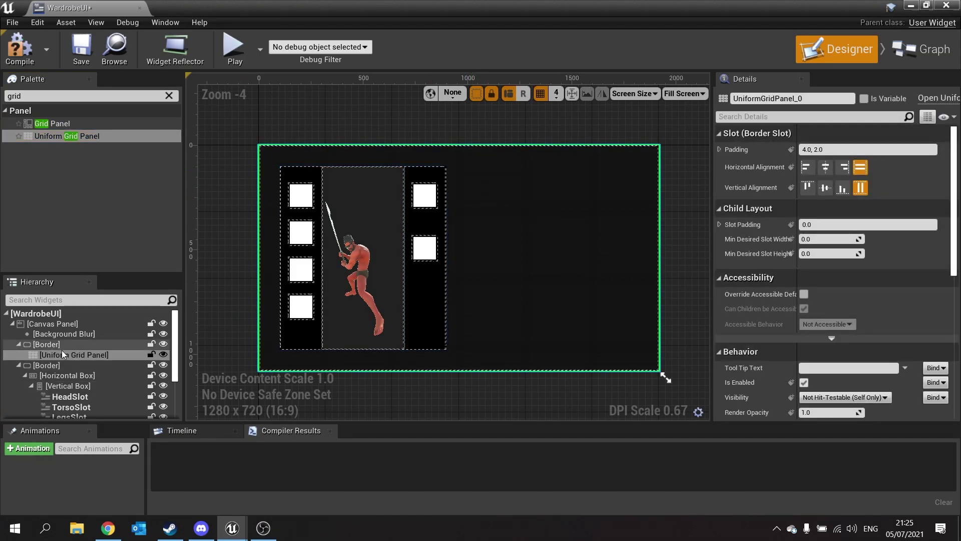
{"action": "left_click_drag", "start_coordinate": [82, 355], "coordinate": [72, 325]}
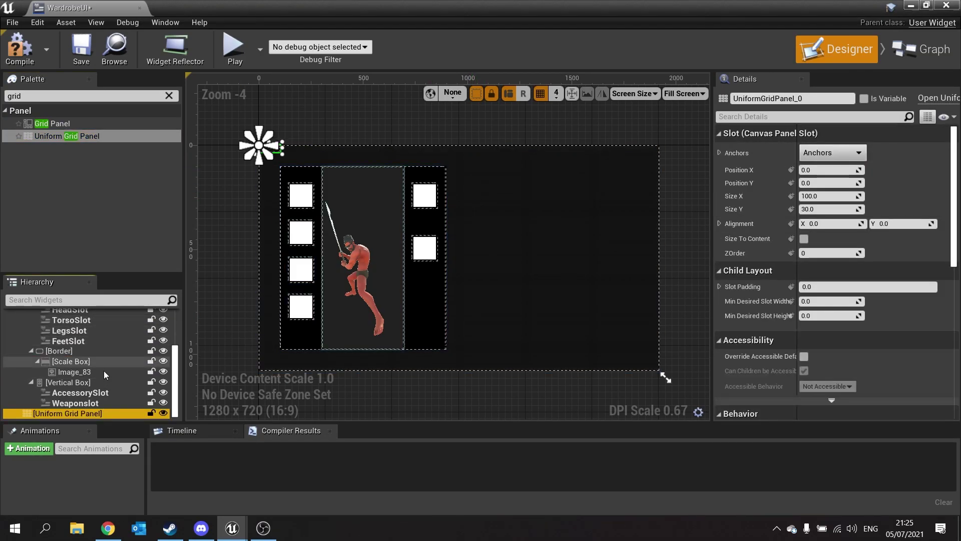
{"action": "scroll", "coordinate": [75, 355], "scroll_direction": "up", "scroll_amount": 5}
{"action": "left_click", "coordinate": [14, 353]}
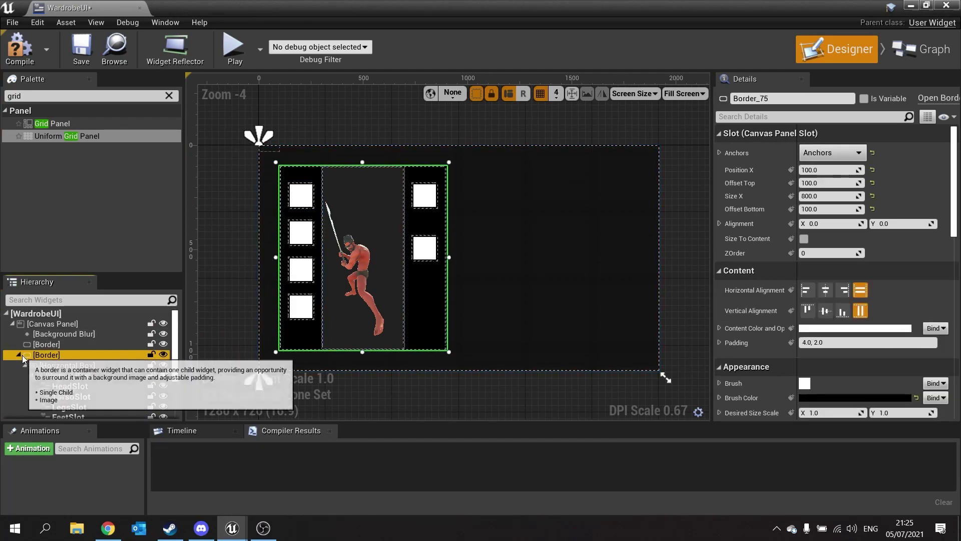
{"action": "left_click", "coordinate": [18, 354]}
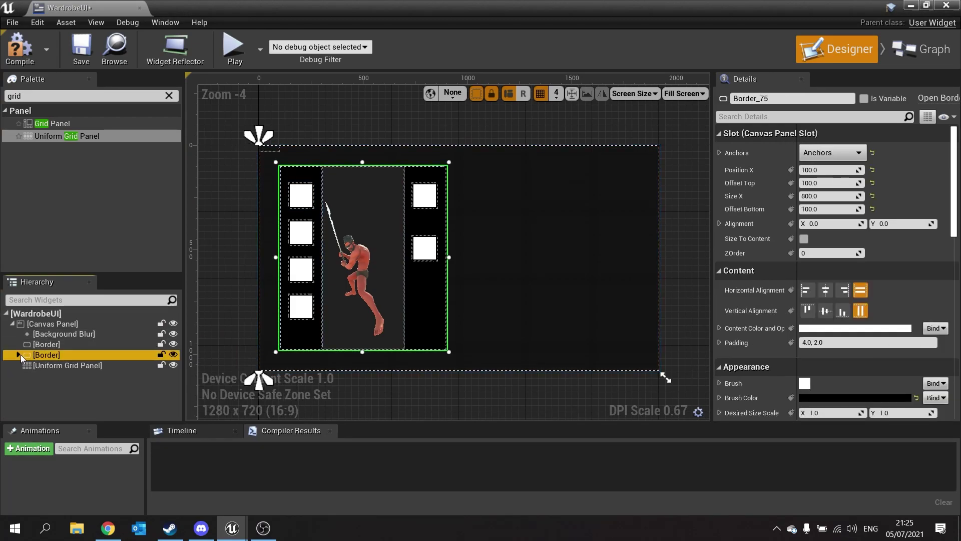
{"action": "left_click", "coordinate": [60, 365]}
Step: Resize the grid panel to about 525 x 145 and place it beside the equipment Border
{"action": "left_click_drag", "start_coordinate": [283, 154], "coordinate": [495, 254]}
{"action": "key", "text": "ctrl+z"}
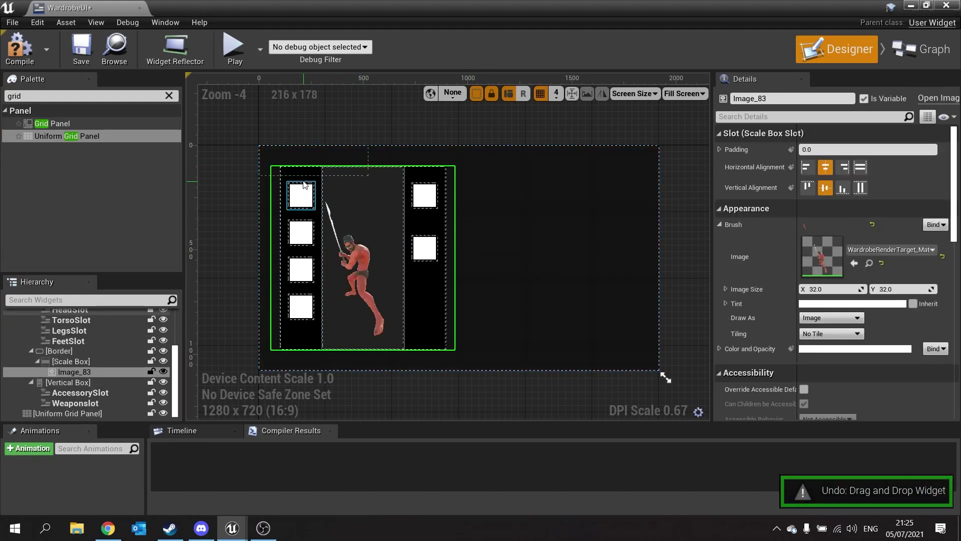
{"action": "left_click_drag", "start_coordinate": [402, 181], "coordinate": [468, 194]}
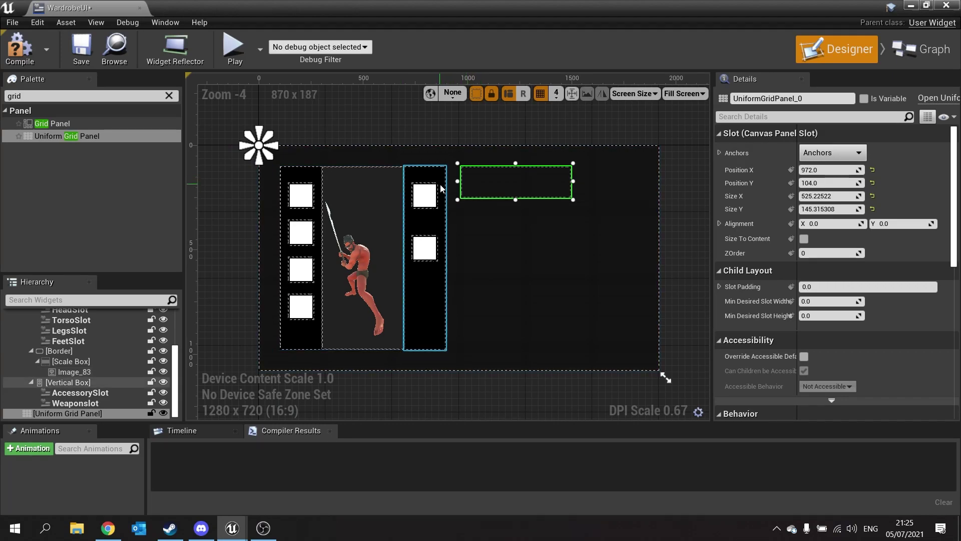
{"action": "left_click_drag", "start_coordinate": [470, 179], "coordinate": [469, 201]}
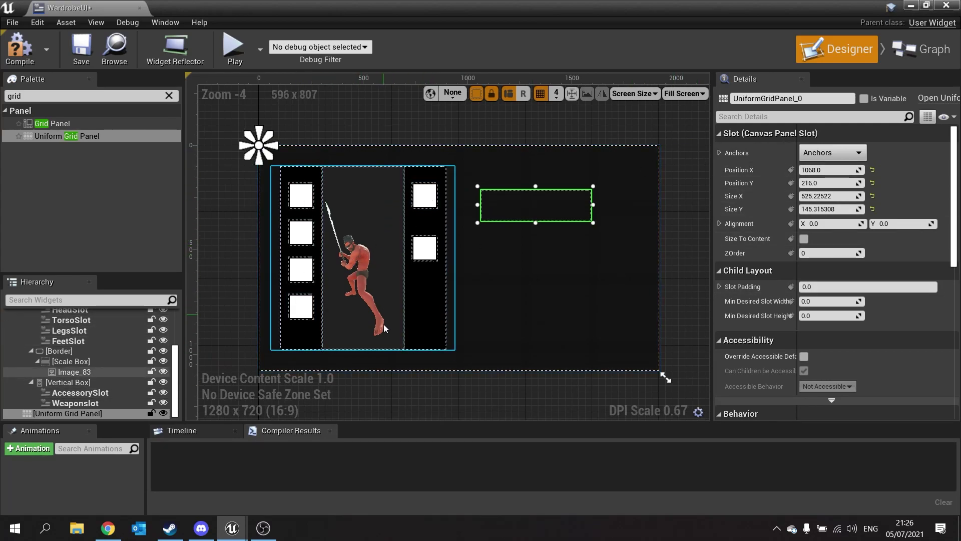
Step: Compare the equipment Border's offsets and Horizontal Box padding with the grid panel
{"action": "scroll", "coordinate": [80, 350], "scroll_direction": "up", "scroll_amount": 3}
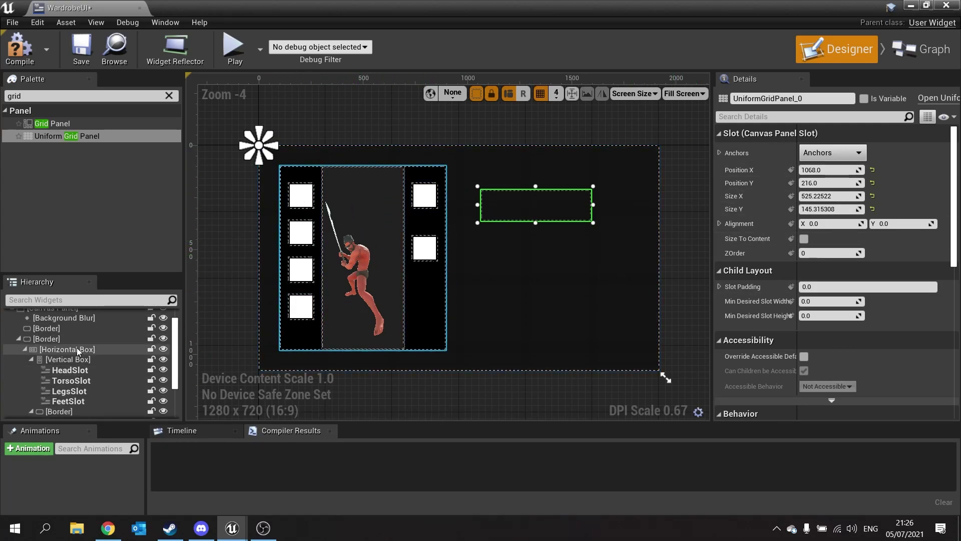
{"action": "left_click", "coordinate": [62, 339]}
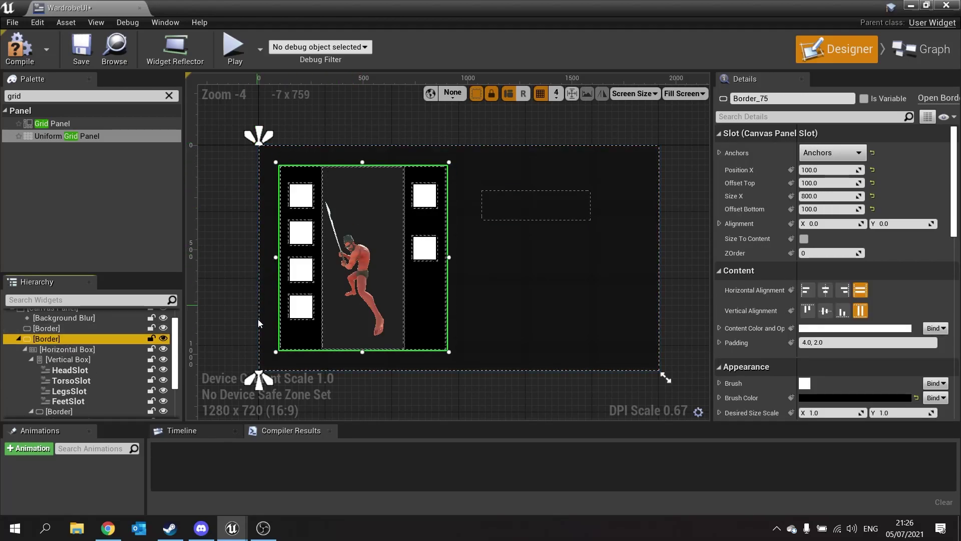
{"action": "left_click", "coordinate": [506, 218]}
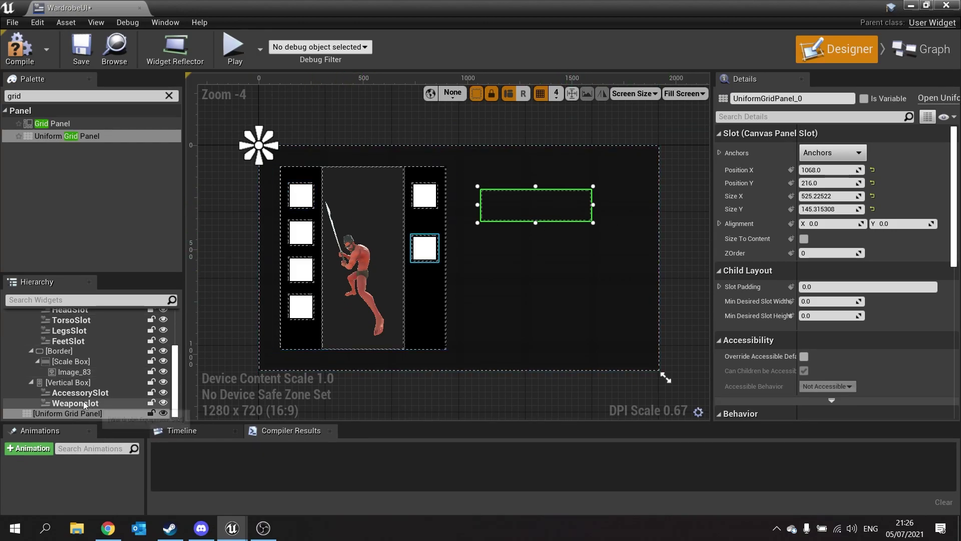
{"action": "scroll", "coordinate": [77, 392], "scroll_direction": "up", "scroll_amount": 3}
{"action": "left_click", "coordinate": [74, 349]}
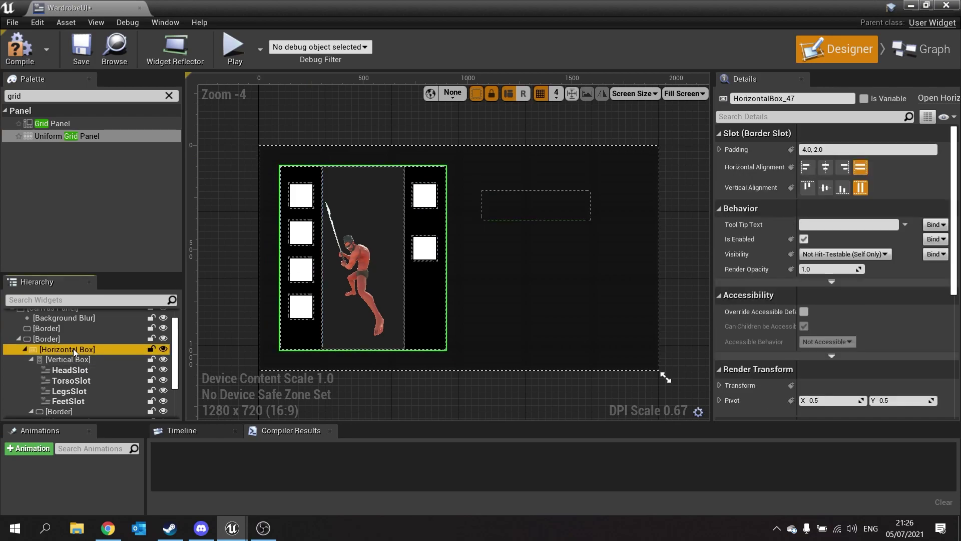
{"action": "left_click", "coordinate": [57, 340]}
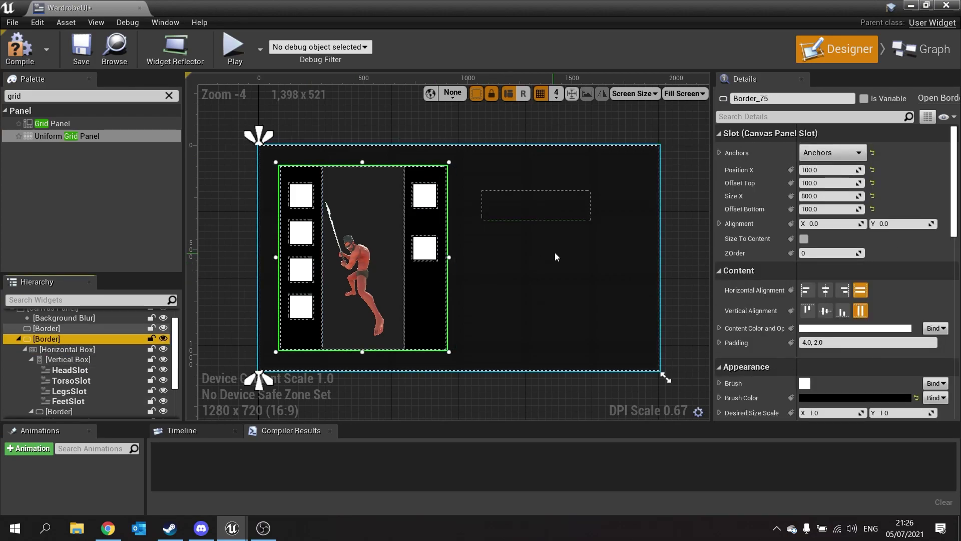
{"action": "left_click", "coordinate": [544, 217]}
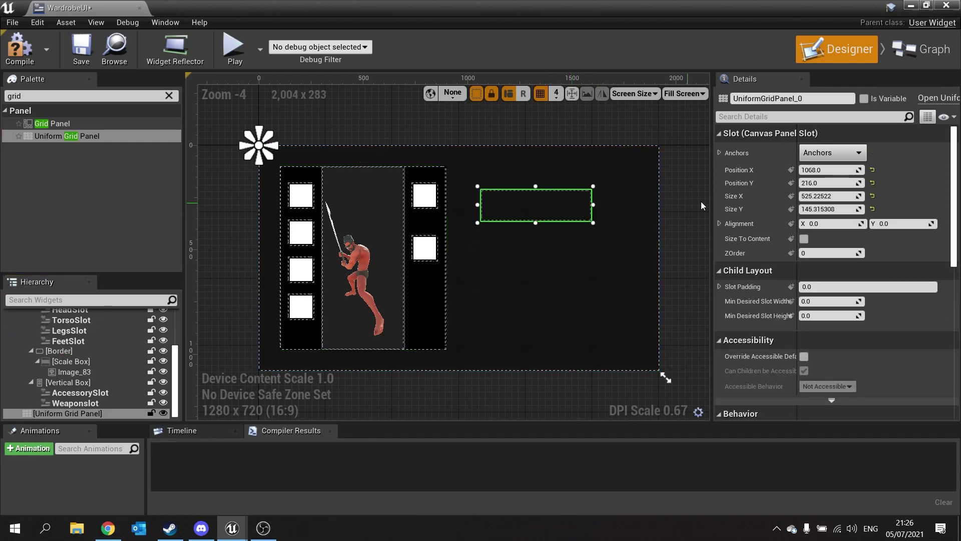
Step: Anchor the grid panel to the right edge with vertical stretch, checking the Border's offsets
{"action": "left_click", "coordinate": [833, 153]}
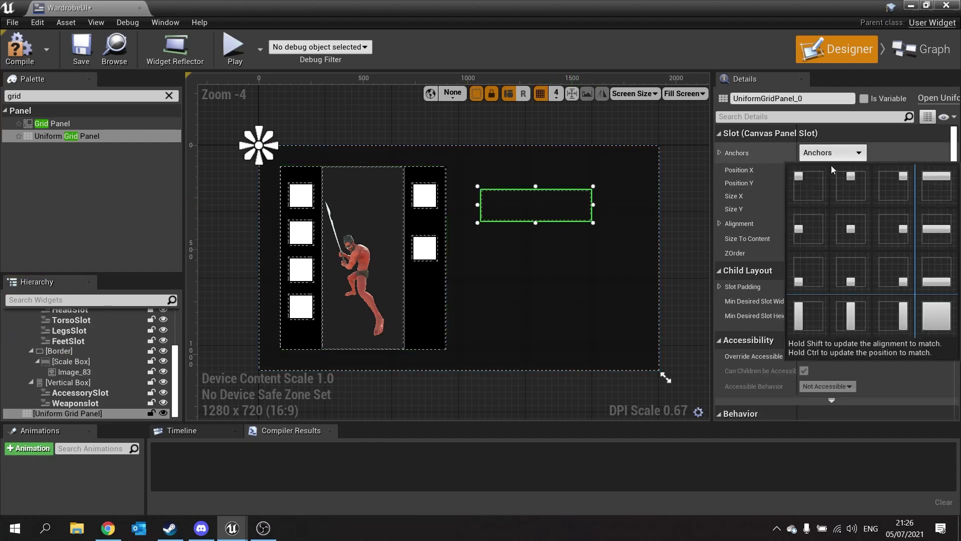
{"action": "left_click", "coordinate": [897, 320]}
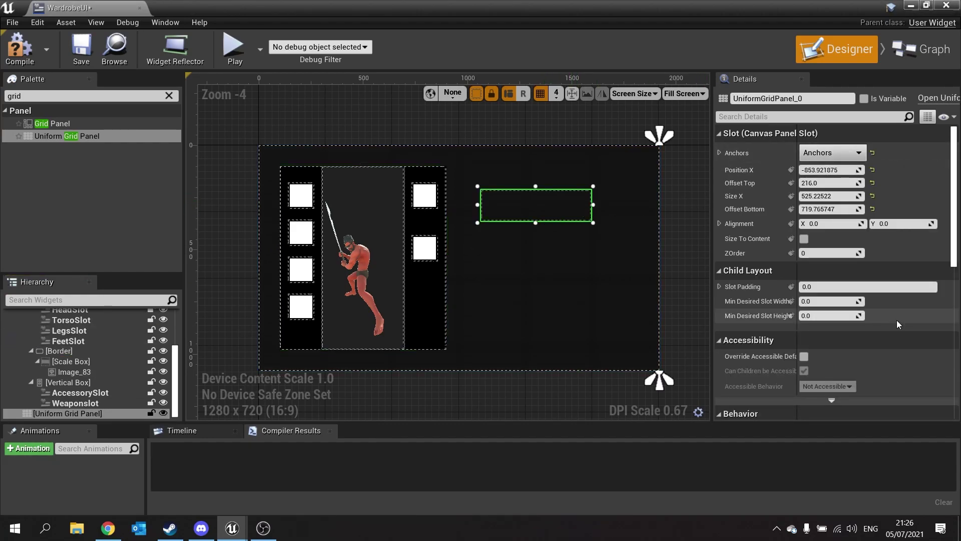
{"action": "left_click", "coordinate": [824, 170]}
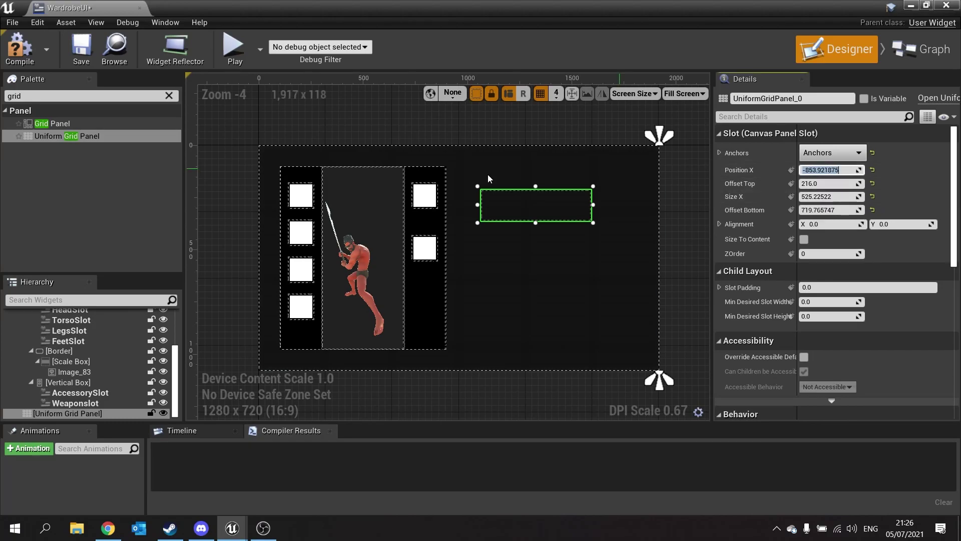
{"action": "scroll", "coordinate": [60, 345], "scroll_direction": "up", "scroll_amount": 3}
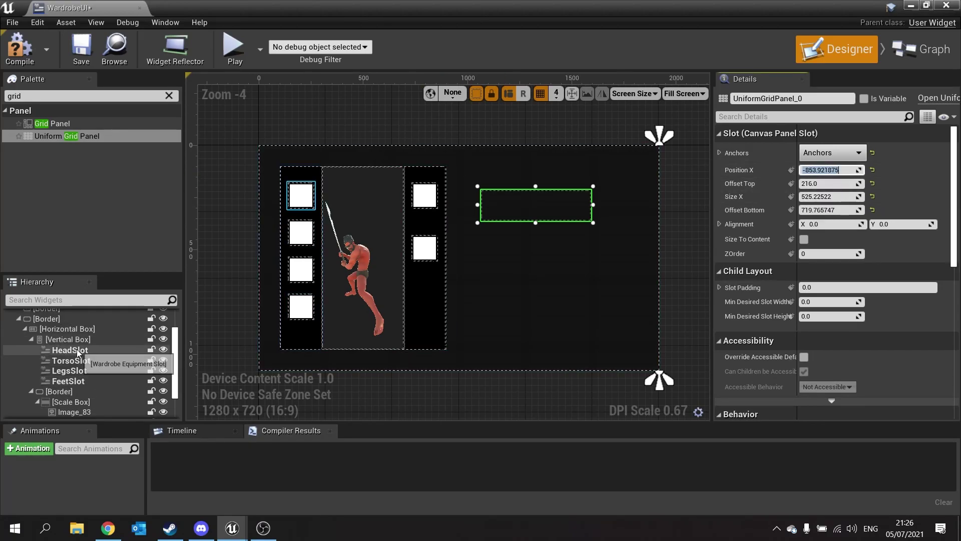
{"action": "left_click", "coordinate": [70, 332]}
{"action": "left_click", "coordinate": [53, 319]}
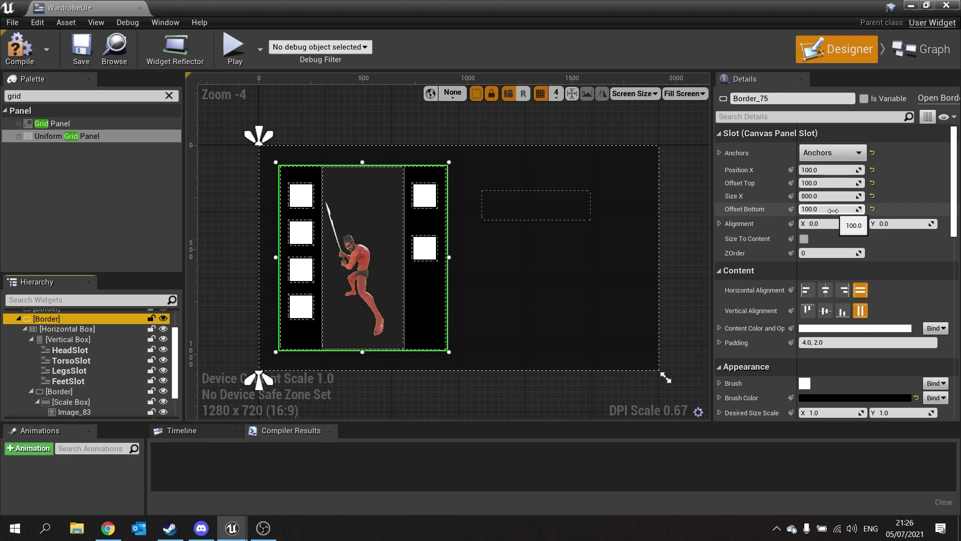
{"action": "left_click", "coordinate": [497, 209]}
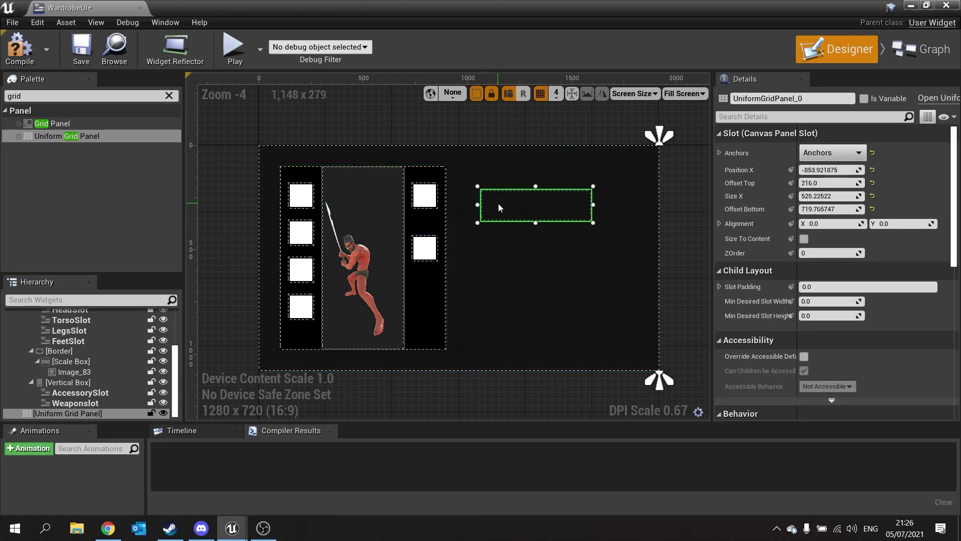
Step: Set grid panel Position X 100, Offset Top 100, Size X 800, Offset Bottom 100
{"action": "left_click", "coordinate": [824, 171]}
{"action": "type", "text": "100"}
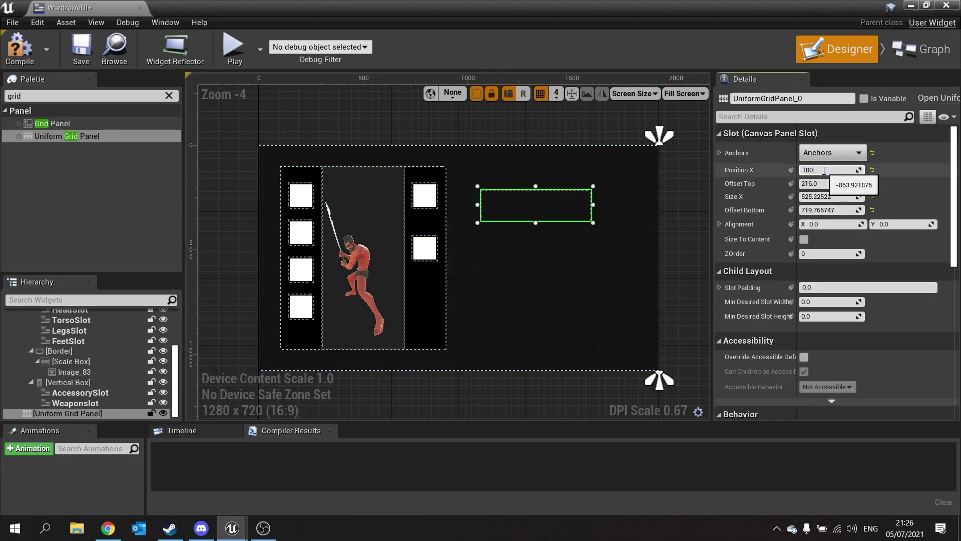
{"action": "key", "text": "Tab"}
{"action": "type", "text": "100"}
{"action": "key", "text": "Tab"}
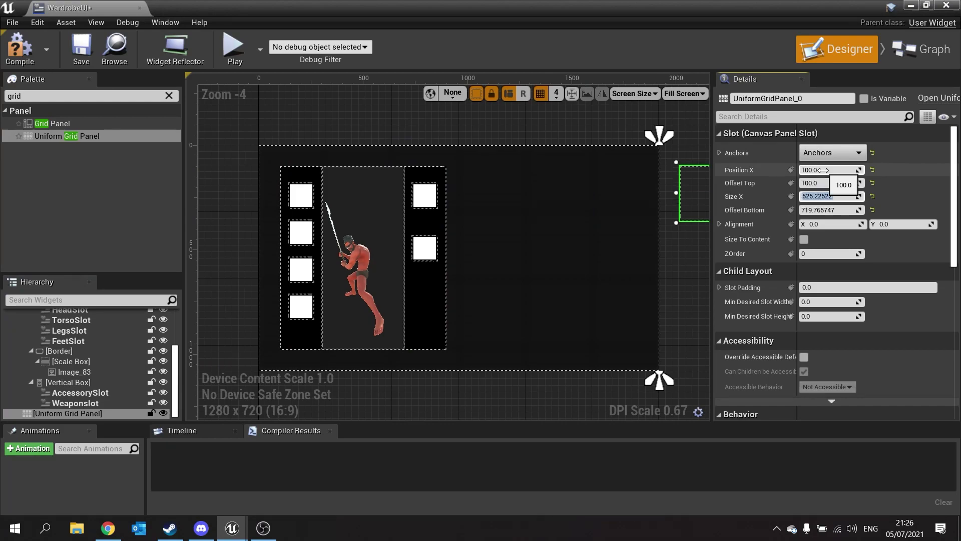
{"action": "key", "text": "Tab"}
{"action": "type", "text": "1"}
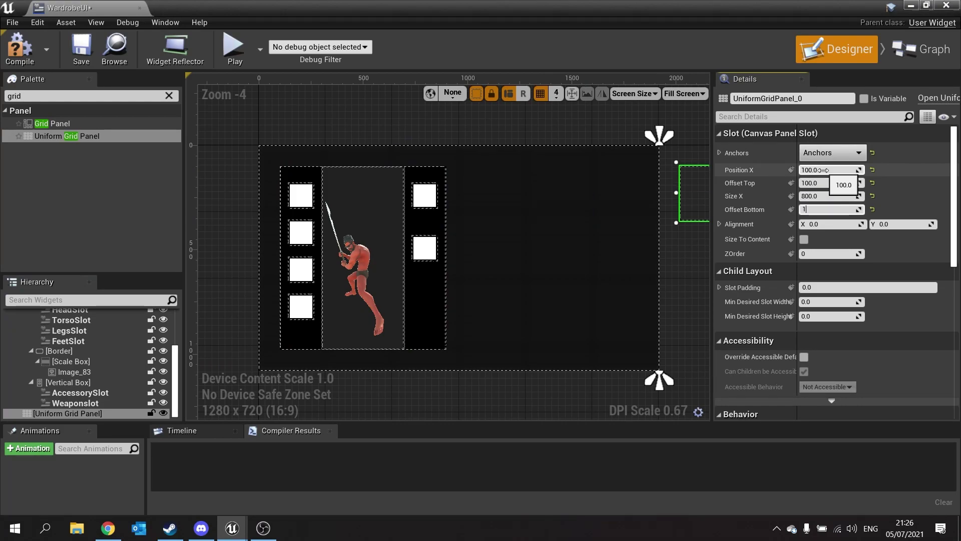
{"action": "key", "text": "Return"}
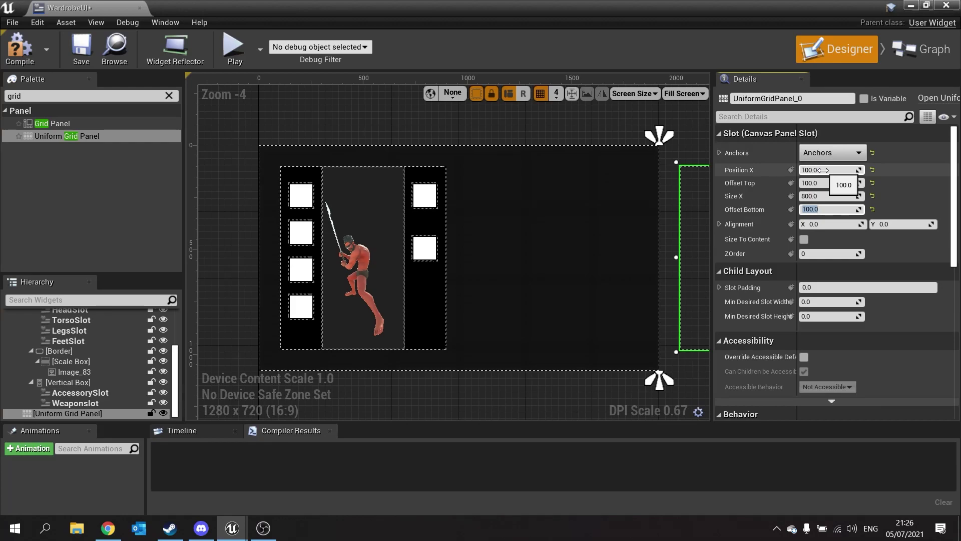
Step: Set the grid panel's Alignment X to 1.0 and Position X to -100
{"action": "right_click_drag", "start_coordinate": [686, 361], "coordinate": [582, 345]}
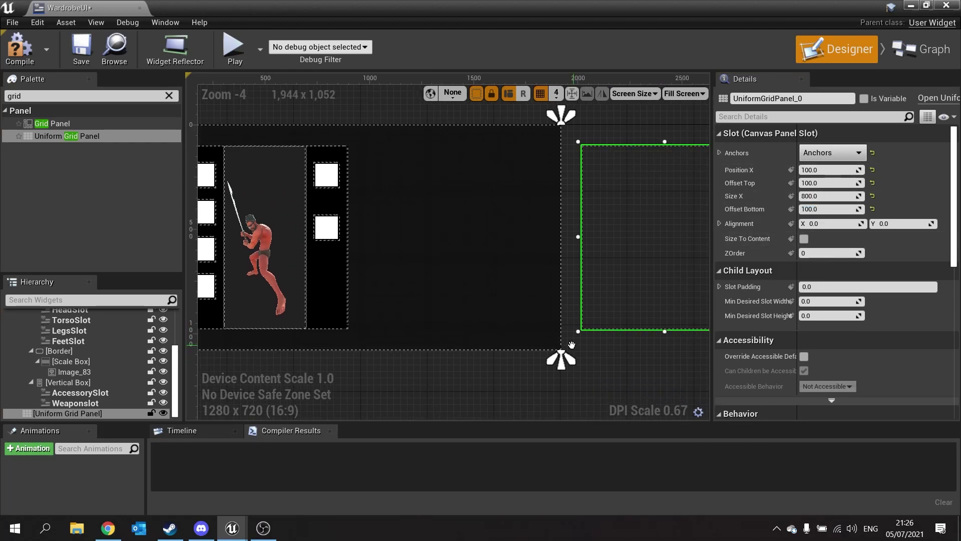
{"action": "right_click_drag", "start_coordinate": [677, 239], "coordinate": [621, 218]}
{"action": "left_click", "coordinate": [855, 225]}
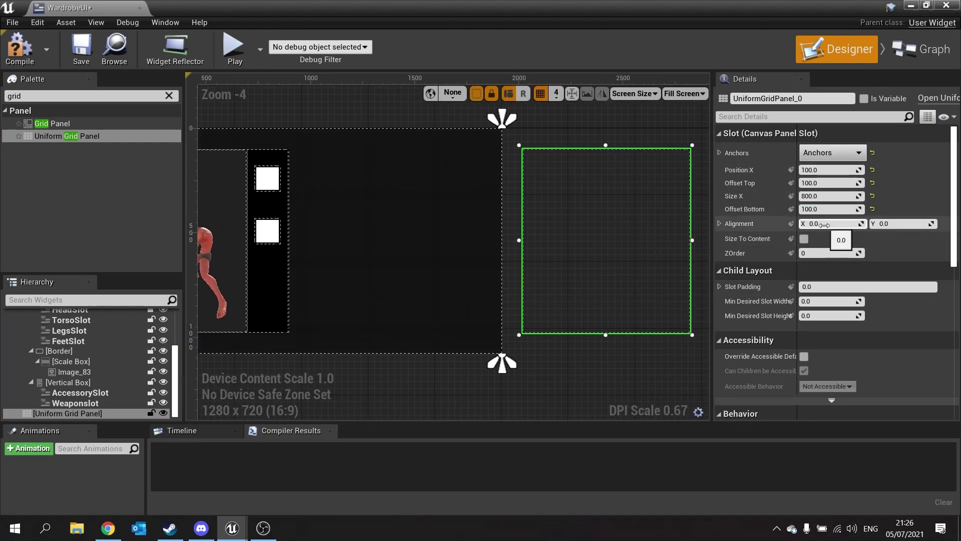
{"action": "type", "text": "1"}
{"action": "key", "text": "Return"}
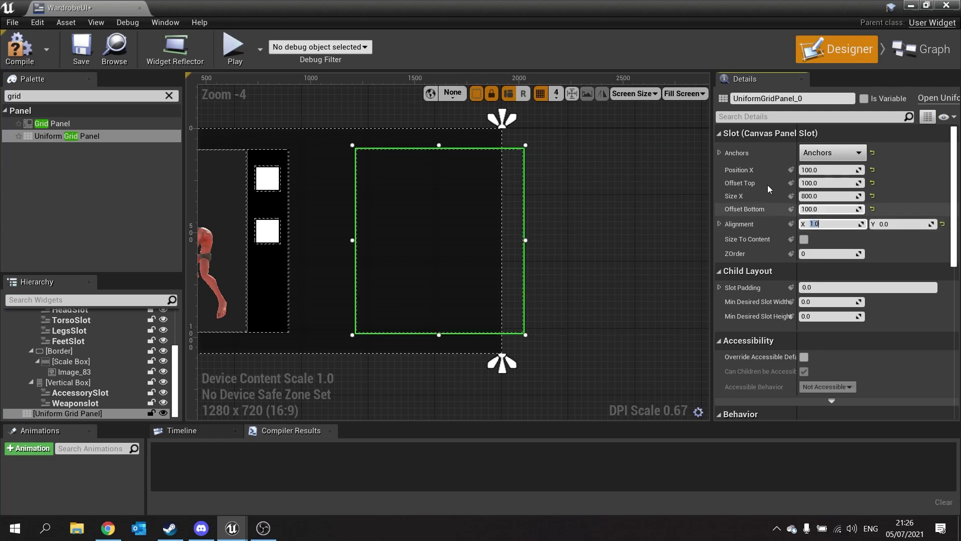
{"action": "right_click_drag", "start_coordinate": [621, 268], "coordinate": [658, 282]}
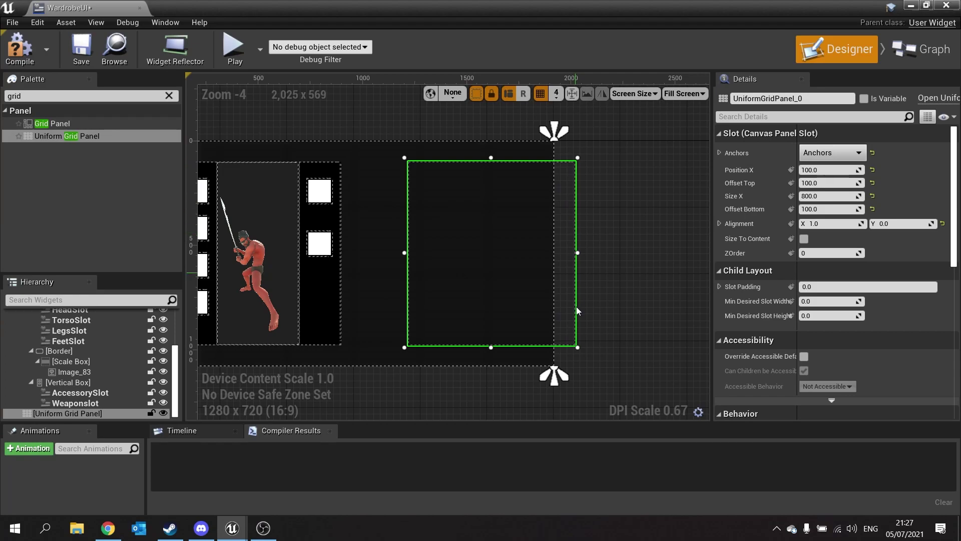
{"action": "left_click", "coordinate": [829, 170]}
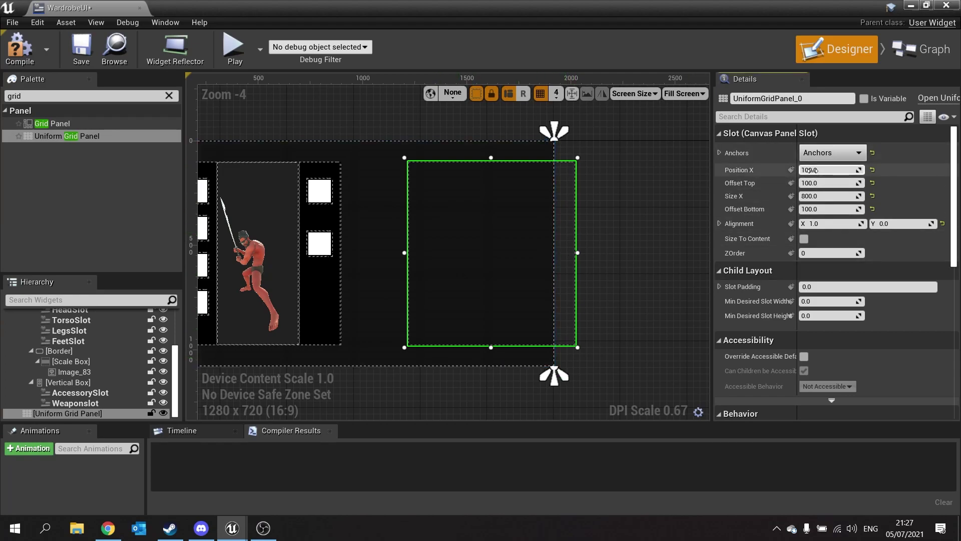
{"action": "type", "text": "-100"}
{"action": "key", "text": "Return"}
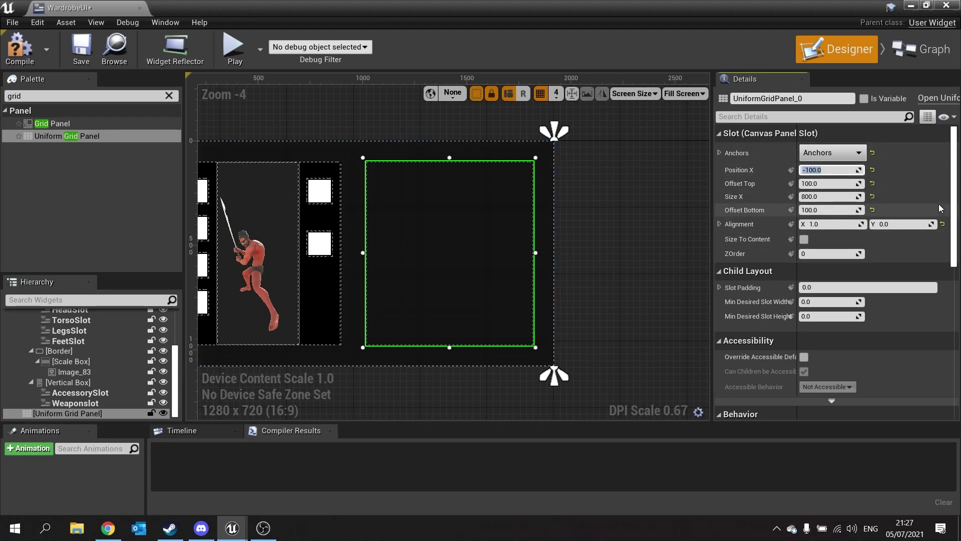
Step: Keep the grid panel's Size X at 800 and set Offset Bottom to 400
{"action": "left_click", "coordinate": [606, 283]}
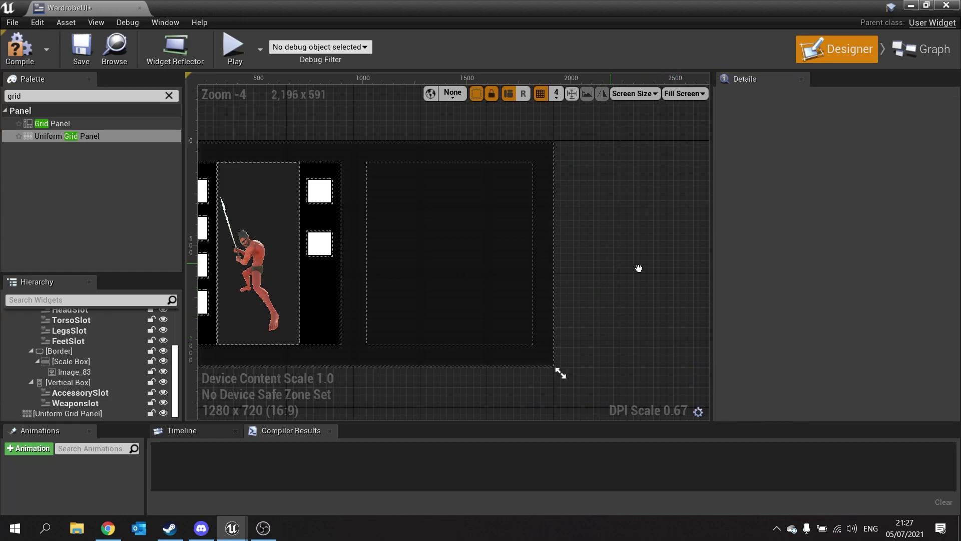
{"action": "right_click_drag", "start_coordinate": [639, 268], "coordinate": [712, 273]}
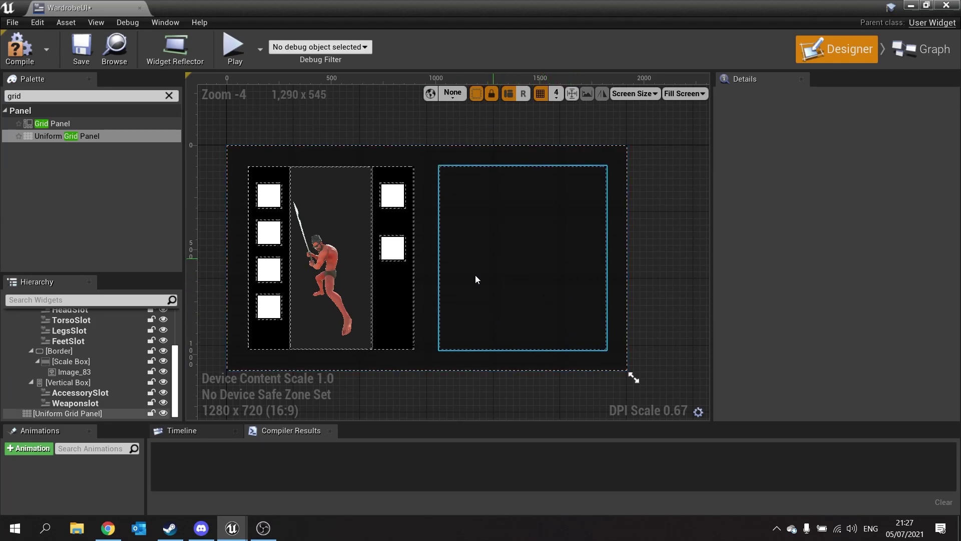
{"action": "left_click", "coordinate": [507, 352]}
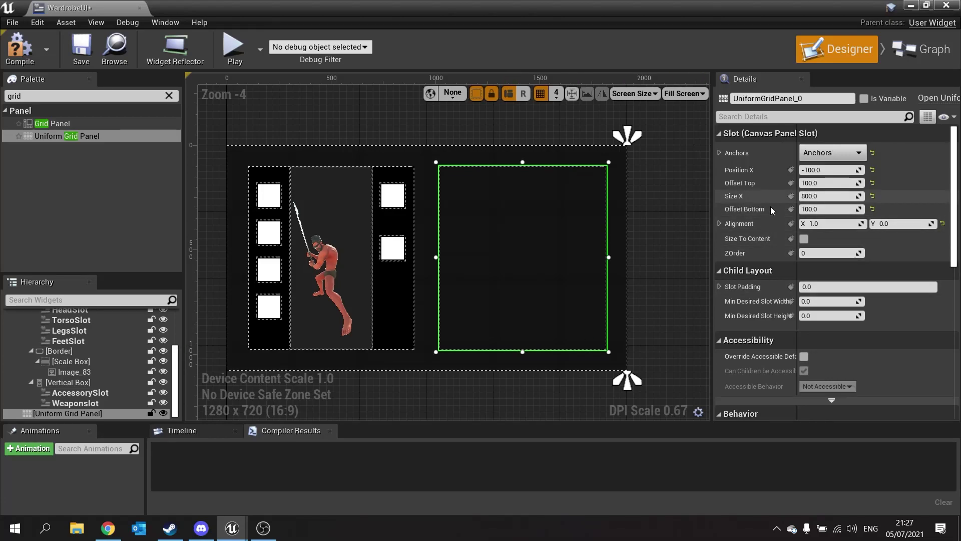
{"action": "left_click", "coordinate": [826, 196]}
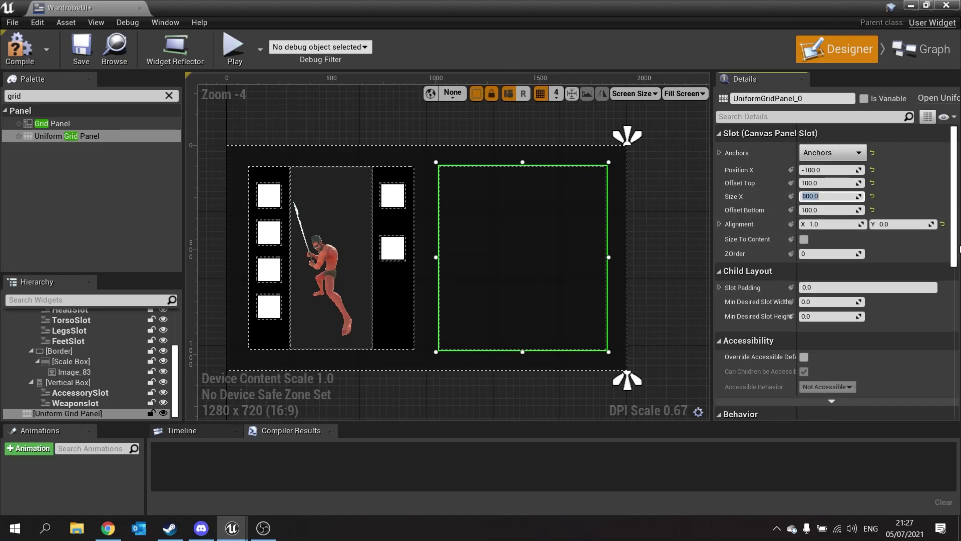
{"action": "key", "text": "Return"}
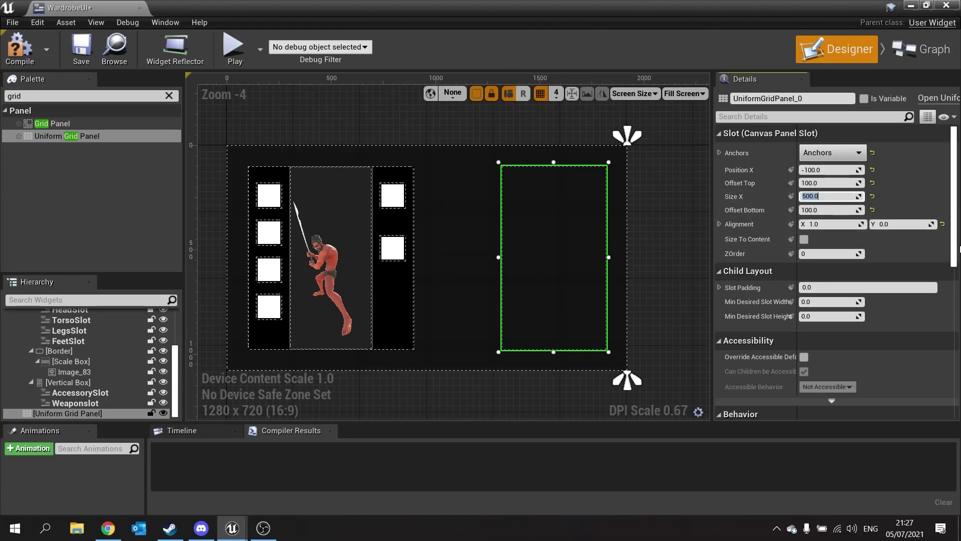
{"action": "type", "text": "800"}
{"action": "key", "text": "Return"}
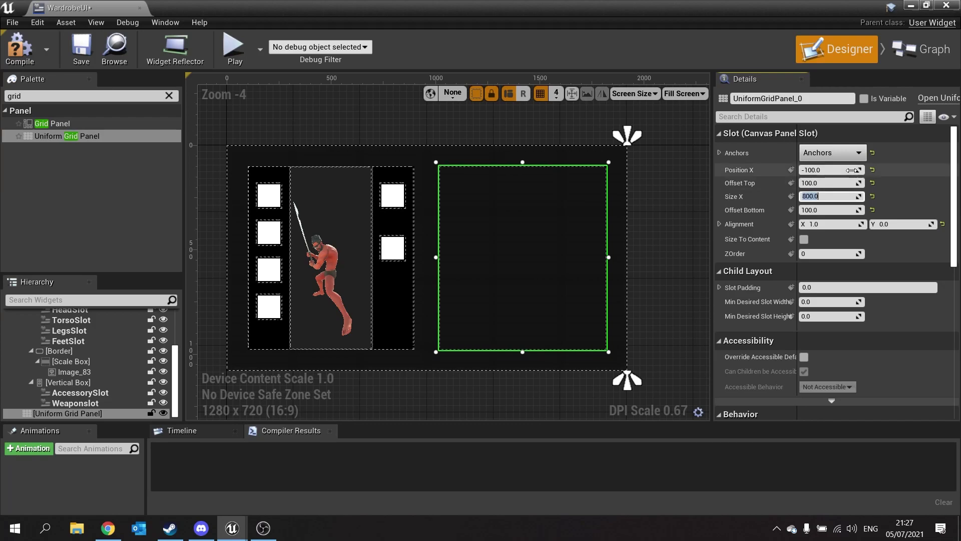
{"action": "left_click", "coordinate": [851, 210]}
{"action": "type", "text": "40"}
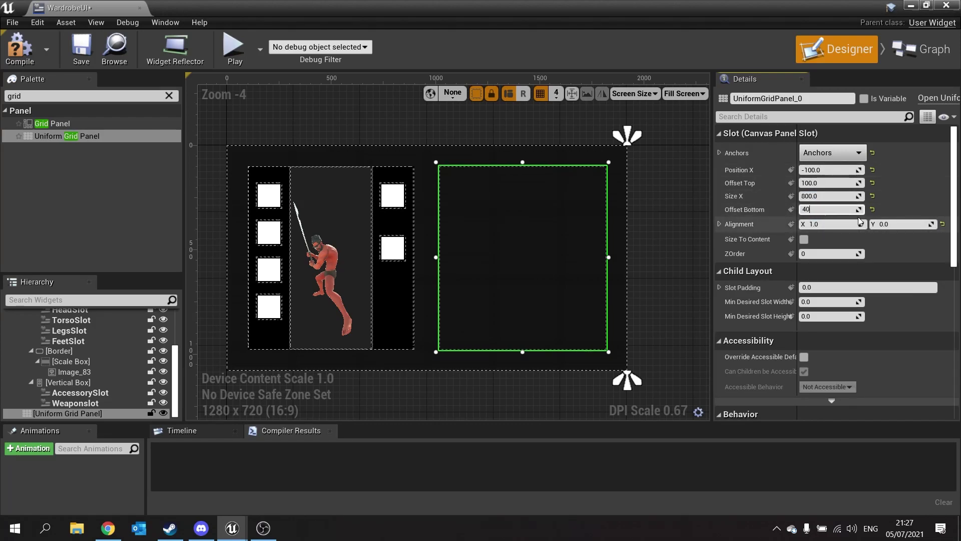
{"action": "type", "text": "0"}
{"action": "key", "text": "Return"}
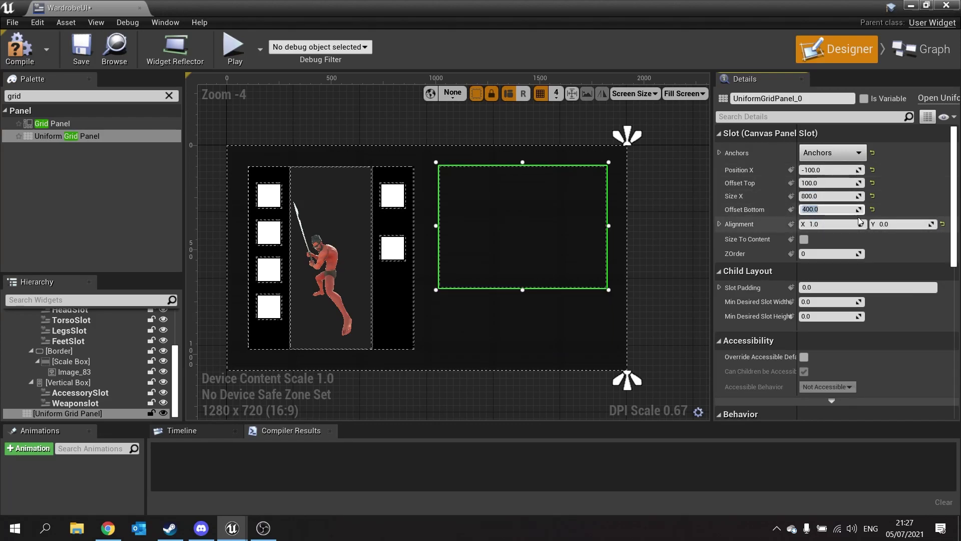
{"action": "left_click", "coordinate": [687, 240]}
{"action": "right_click_drag", "start_coordinate": [354, 280], "coordinate": [497, 190]}
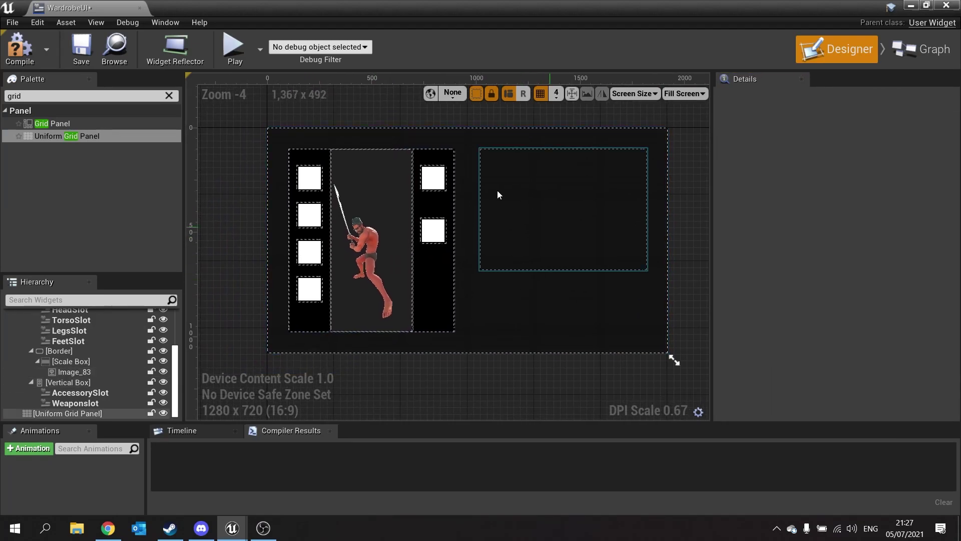
{"action": "left_click", "coordinate": [525, 202]}
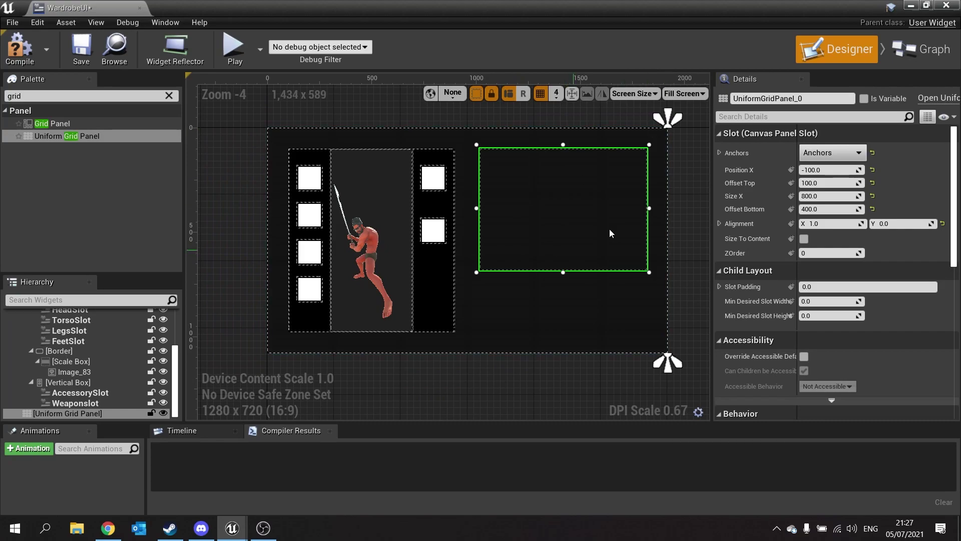
Step: Wrap the Uniform Grid Panel with a Border and select the new Border
{"action": "right_click", "coordinate": [70, 415]}
{"action": "mouse_move", "coordinate": [115, 395]}
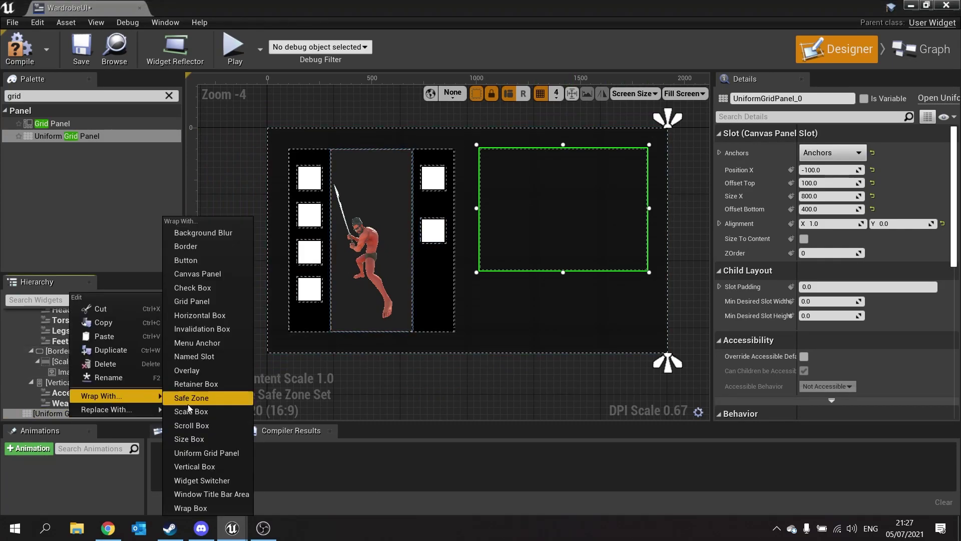
{"action": "left_click", "coordinate": [194, 260]}
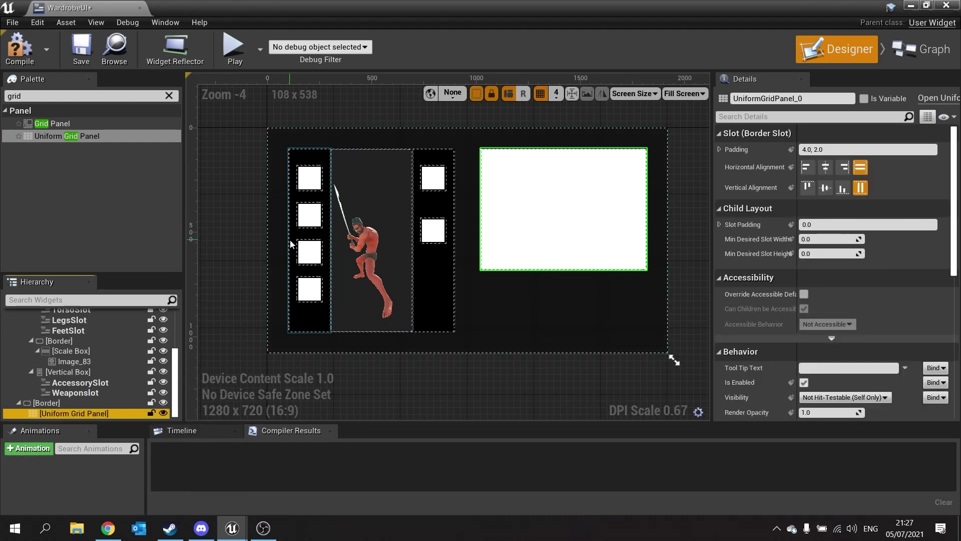
{"action": "left_click", "coordinate": [97, 392]}
{"action": "left_click", "coordinate": [75, 403]}
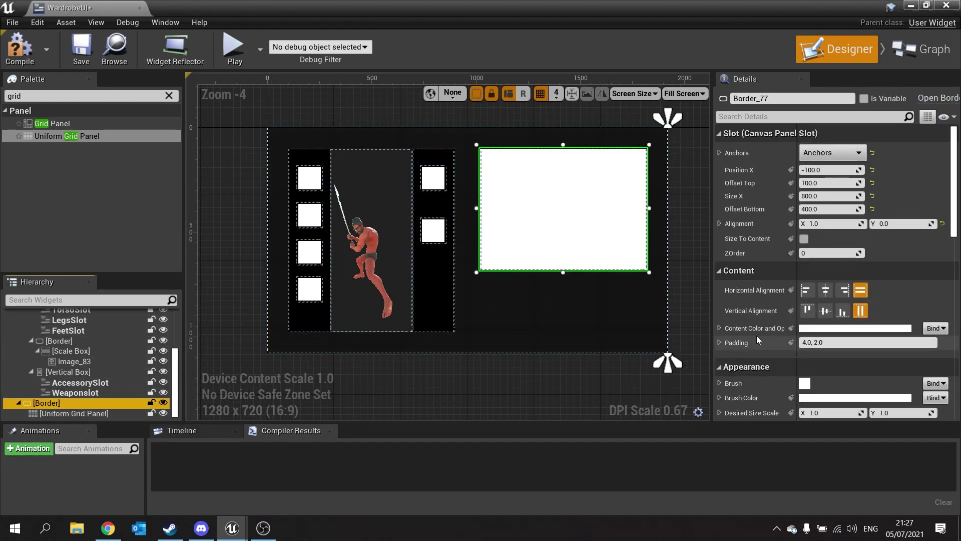
Step: Set the Border's Brush Color to black, then compile and save WardrobeUI
{"action": "scroll", "coordinate": [758, 340], "scroll_direction": "down", "scroll_amount": 3}
{"action": "left_click", "coordinate": [811, 338]}
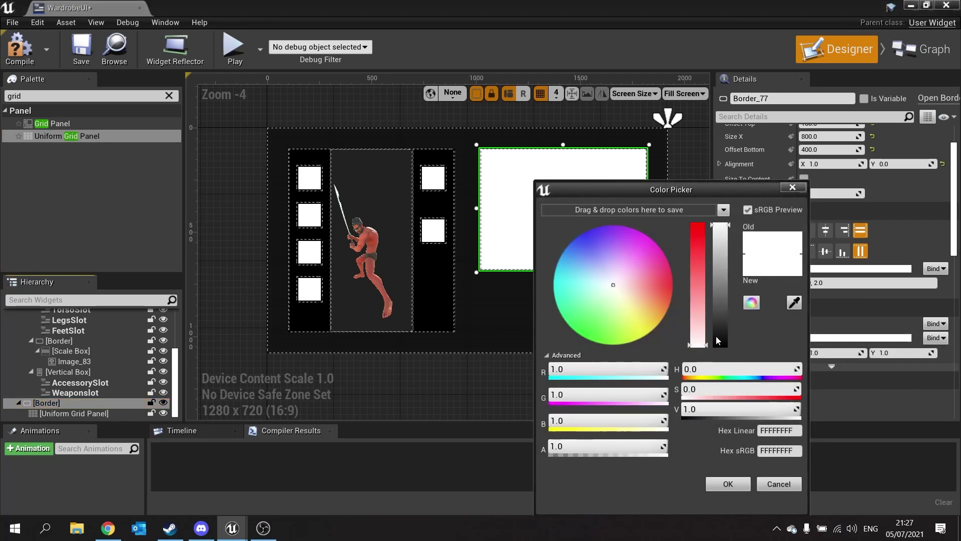
{"action": "left_click_drag", "start_coordinate": [721, 321], "coordinate": [721, 348]}
{"action": "left_click", "coordinate": [729, 483]}
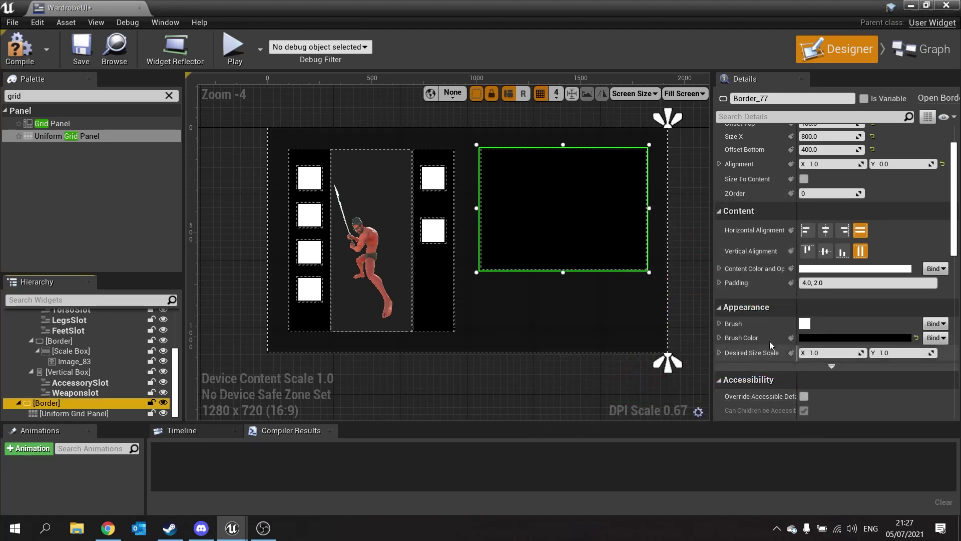
{"action": "left_click", "coordinate": [23, 50]}
{"action": "left_click", "coordinate": [78, 58]}
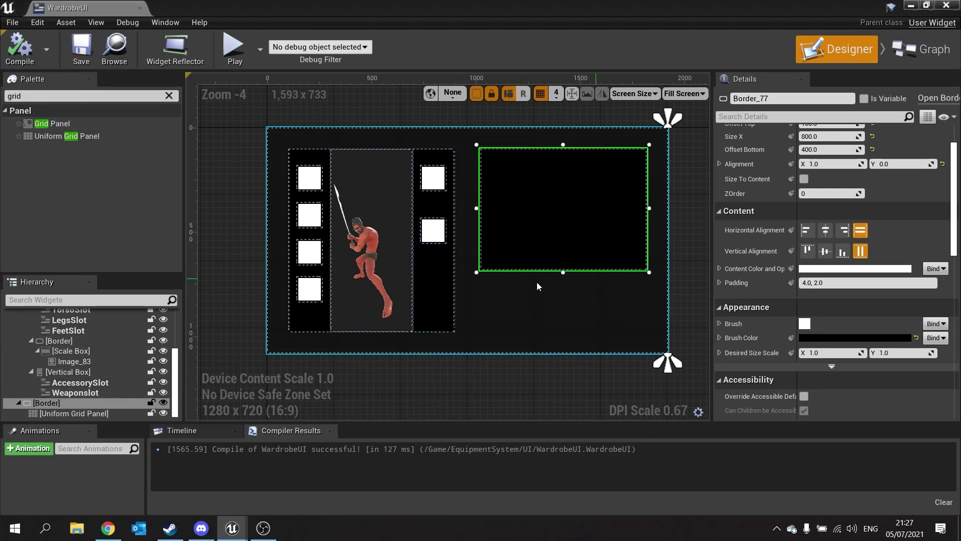
Step: Rename the grid panel InventoryGrid, tick Is Variable, and compile WardrobeUI
{"action": "left_click", "coordinate": [64, 414]}
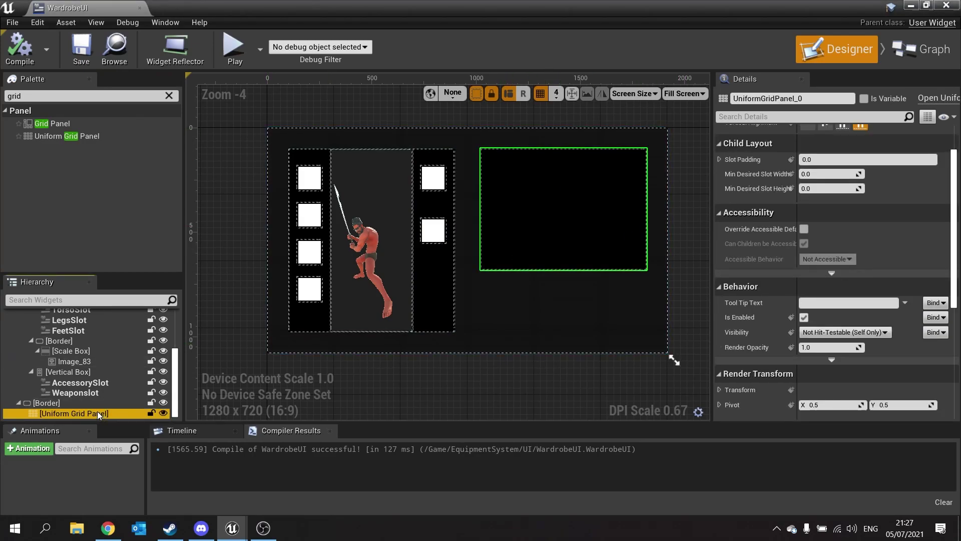
{"action": "left_click", "coordinate": [811, 97]}
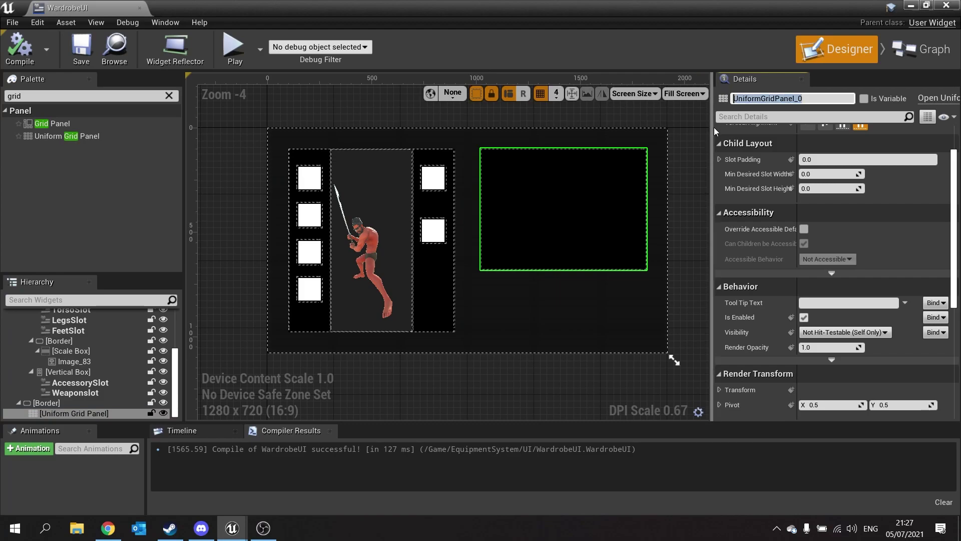
{"action": "type", "text": "In"}
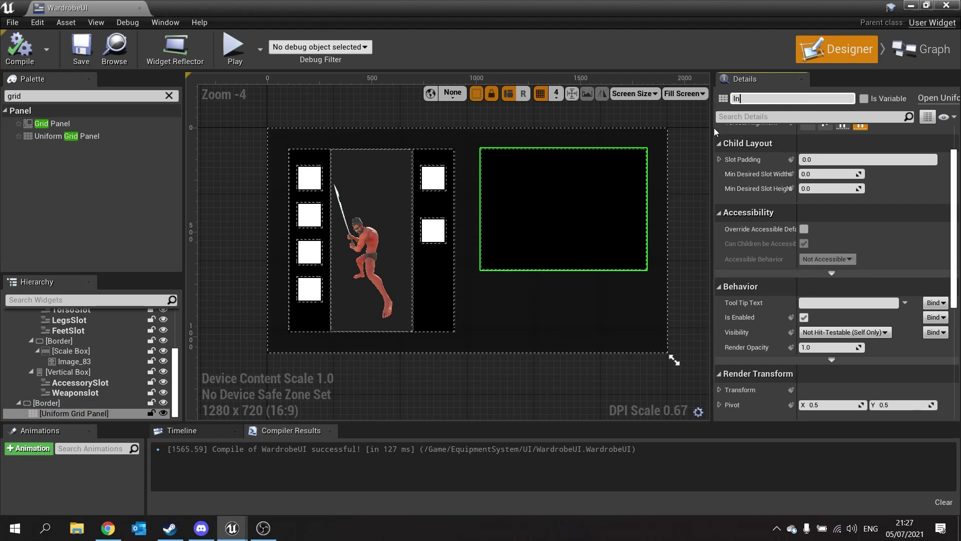
{"action": "type", "text": "ventoryGrid"}
{"action": "key", "text": "Return"}
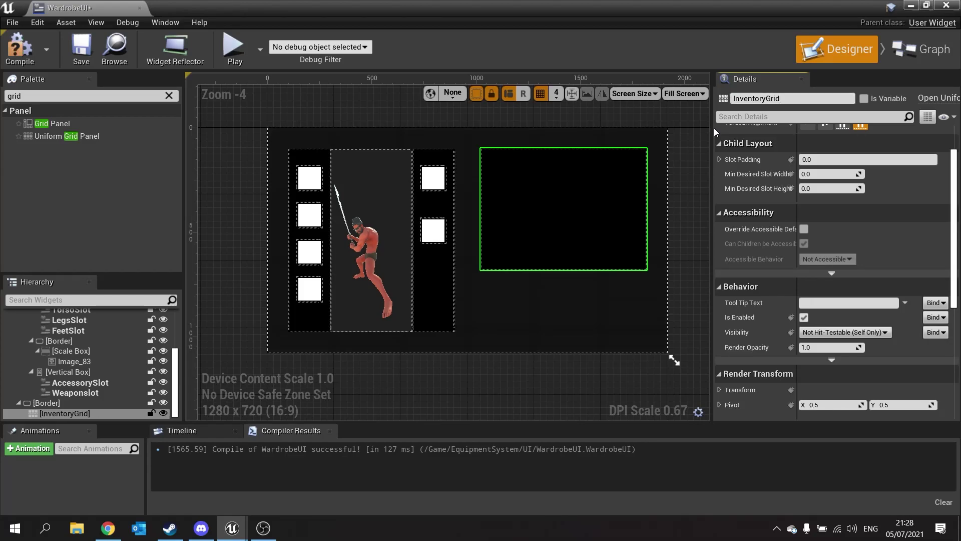
{"action": "left_click", "coordinate": [864, 99]}
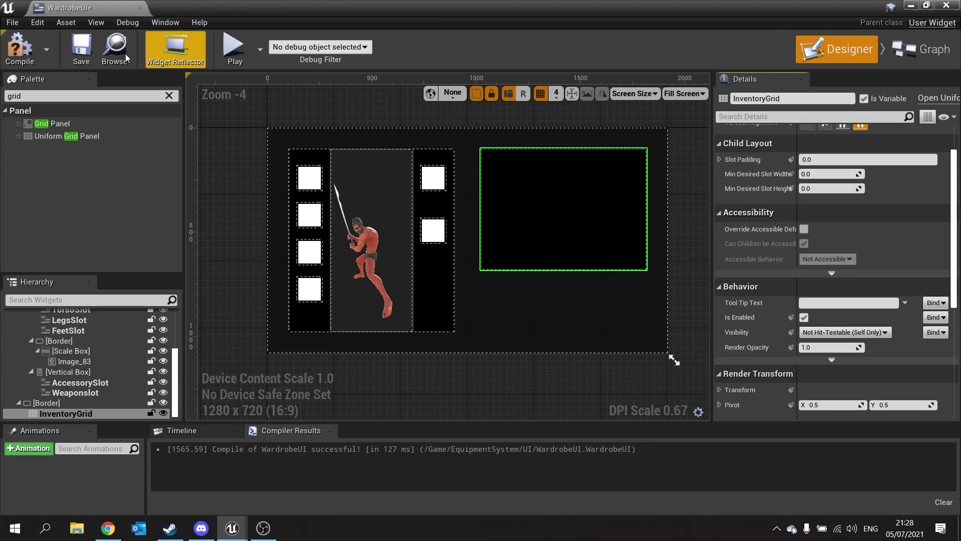
{"action": "left_click", "coordinate": [21, 54]}
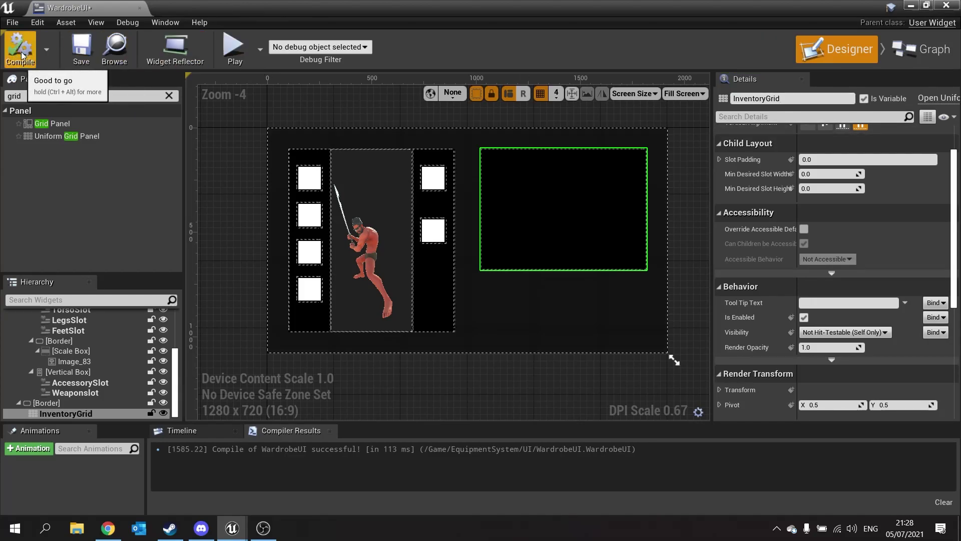
Step: In the Event Graph, add a For Loop driven by Event Pre Construct
{"action": "left_click", "coordinate": [933, 56]}
{"action": "right_click_drag", "start_coordinate": [815, 214], "coordinate": [440, 264]}
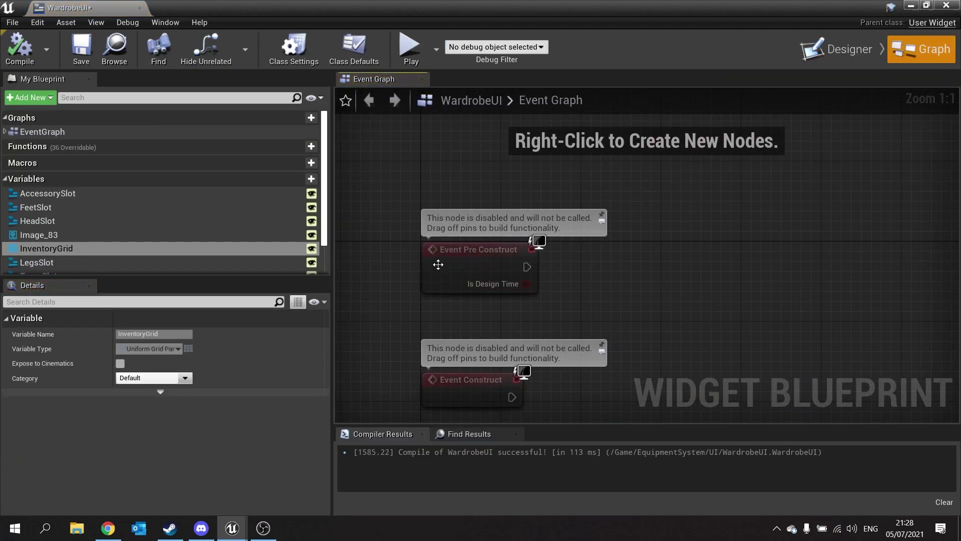
{"action": "left_click_drag", "start_coordinate": [440, 264], "coordinate": [551, 195]}
{"action": "right_click_drag", "start_coordinate": [551, 195], "coordinate": [465, 285]}
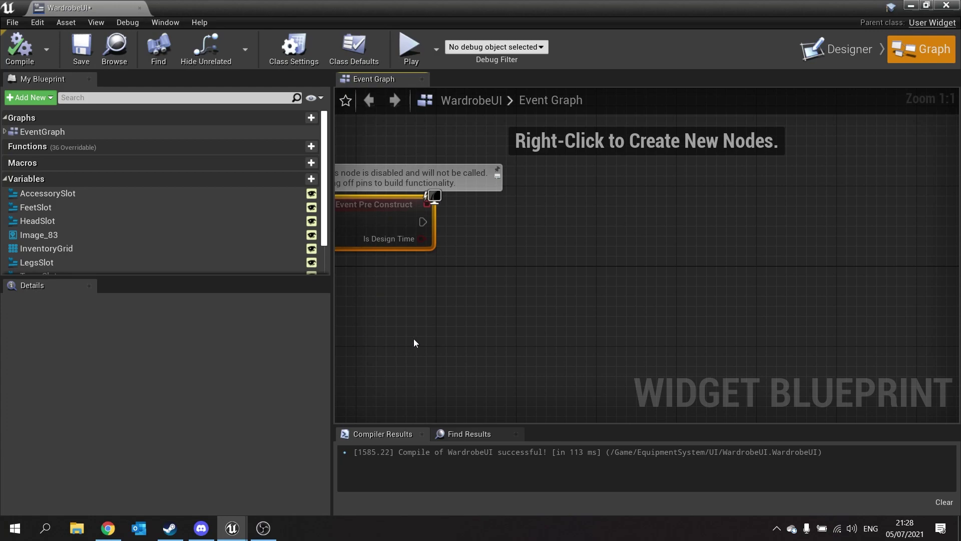
{"action": "right_click_drag", "start_coordinate": [418, 255], "coordinate": [503, 295]}
{"action": "right_click", "coordinate": [560, 283]}
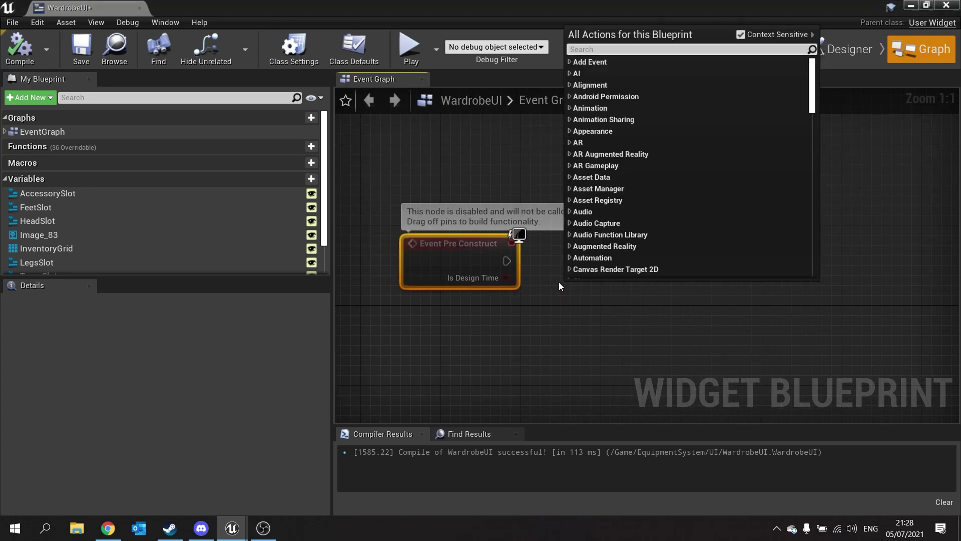
{"action": "type", "text": "for loop"}
{"action": "key", "text": "Return"}
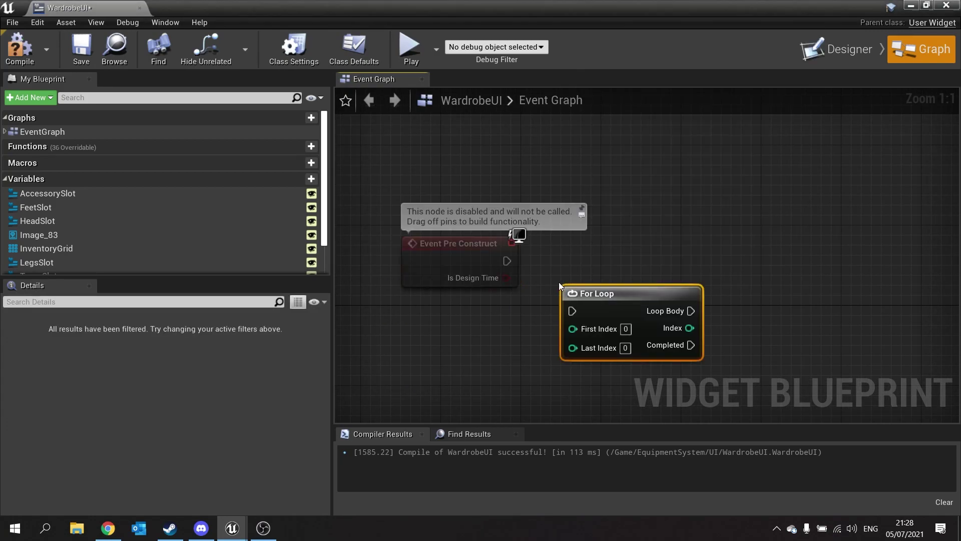
{"action": "left_click_drag", "start_coordinate": [506, 261], "coordinate": [663, 244]}
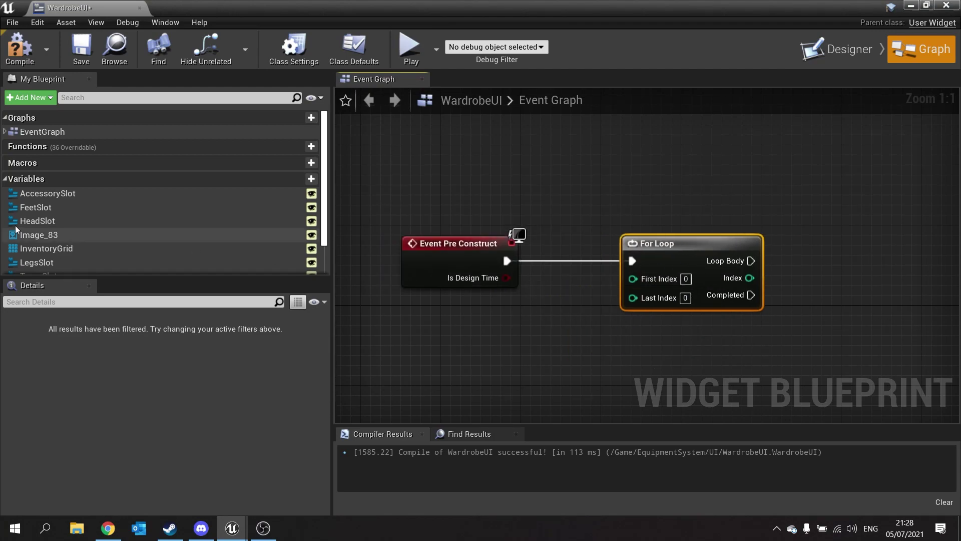
Step: Add an InventoryGrid getter beside the loop and set Last Index to 7
{"action": "left_click_drag", "start_coordinate": [45, 249], "coordinate": [859, 352]}
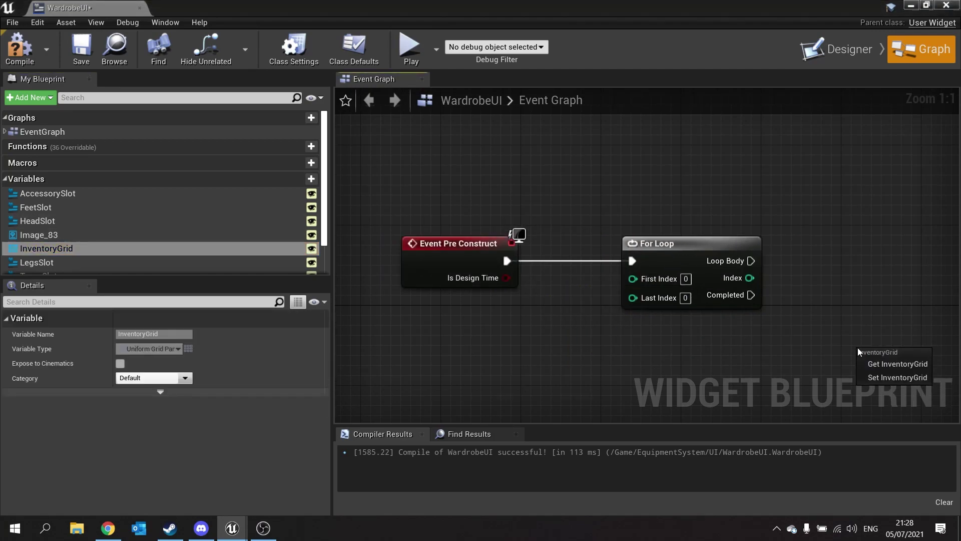
{"action": "left_click", "coordinate": [897, 364]}
{"action": "right_click_drag", "start_coordinate": [845, 366], "coordinate": [639, 335]}
{"action": "right_click_drag", "start_coordinate": [448, 332], "coordinate": [653, 356]}
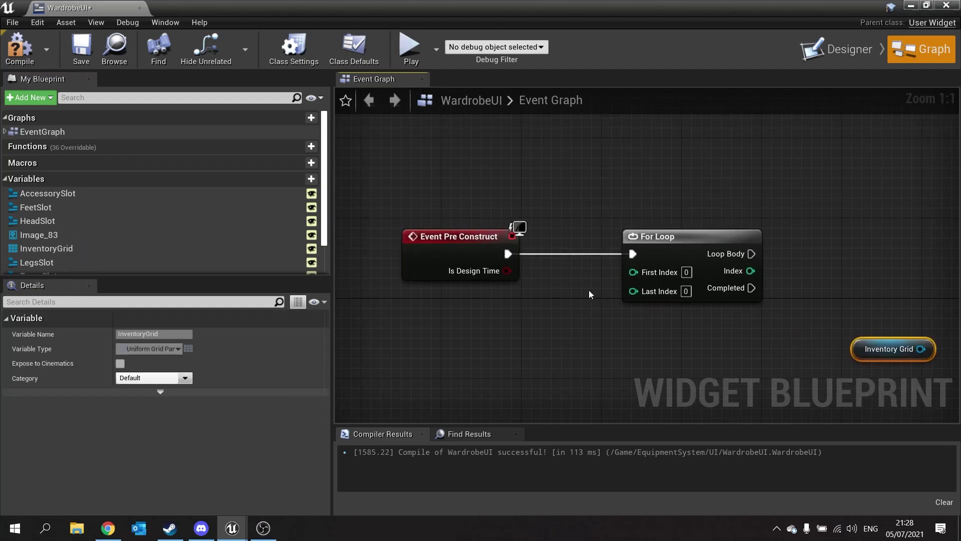
{"action": "left_click", "coordinate": [686, 291]}
{"action": "right_click_drag", "start_coordinate": [773, 340], "coordinate": [536, 288]}
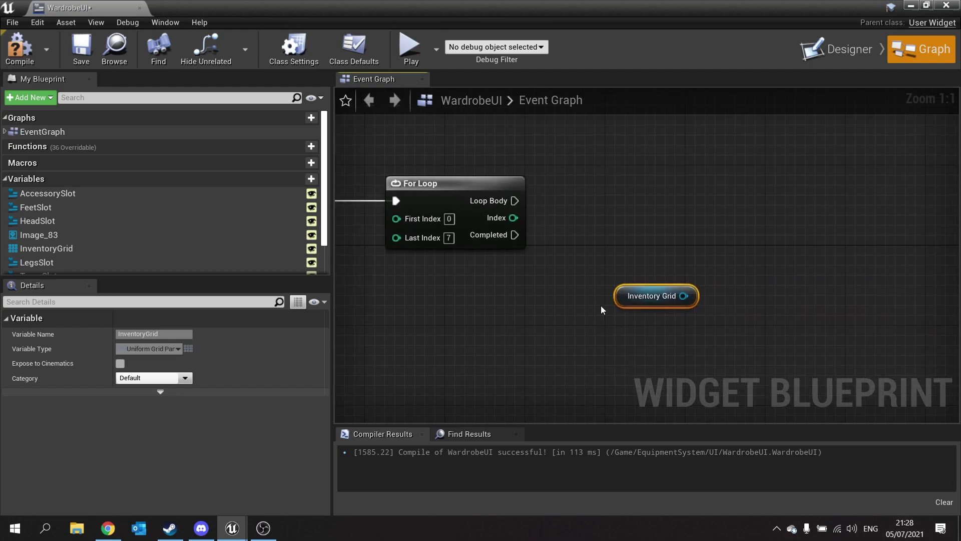
{"action": "left_click_drag", "start_coordinate": [683, 290], "coordinate": [849, 297]}
Step: From Loop Body, add a Create Widget node with class InventoryEquipmentSlot
{"action": "left_click", "coordinate": [589, 319]}
{"action": "left_click_drag", "start_coordinate": [515, 201], "coordinate": [692, 208]}
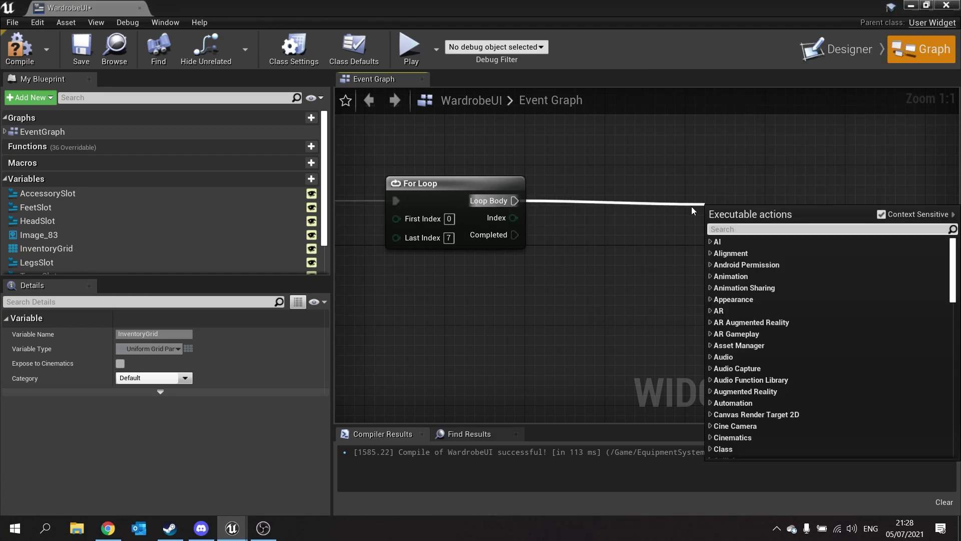
{"action": "type", "text": "create widgte"}
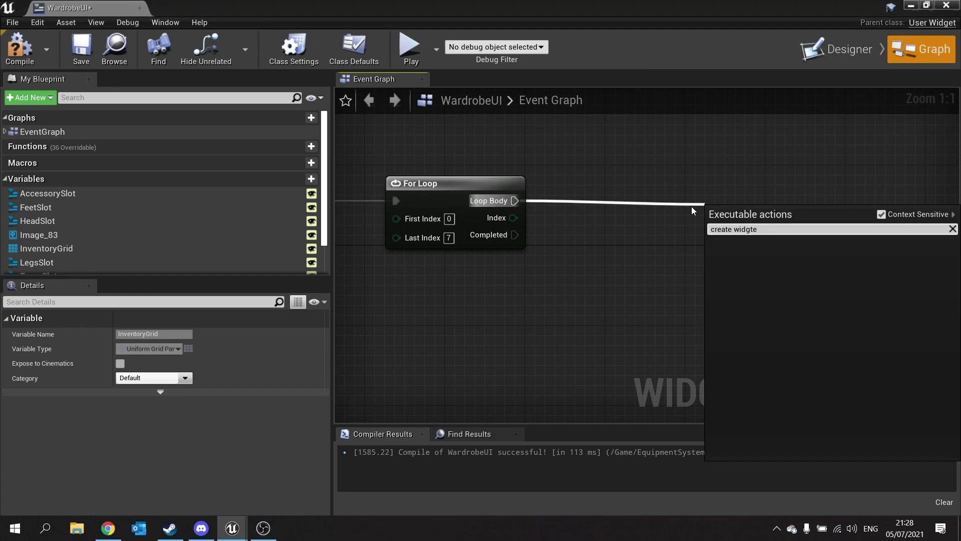
{"action": "key", "text": "BackSpace"}
{"action": "key", "text": "BackSpace"}
{"action": "key", "text": "Return"}
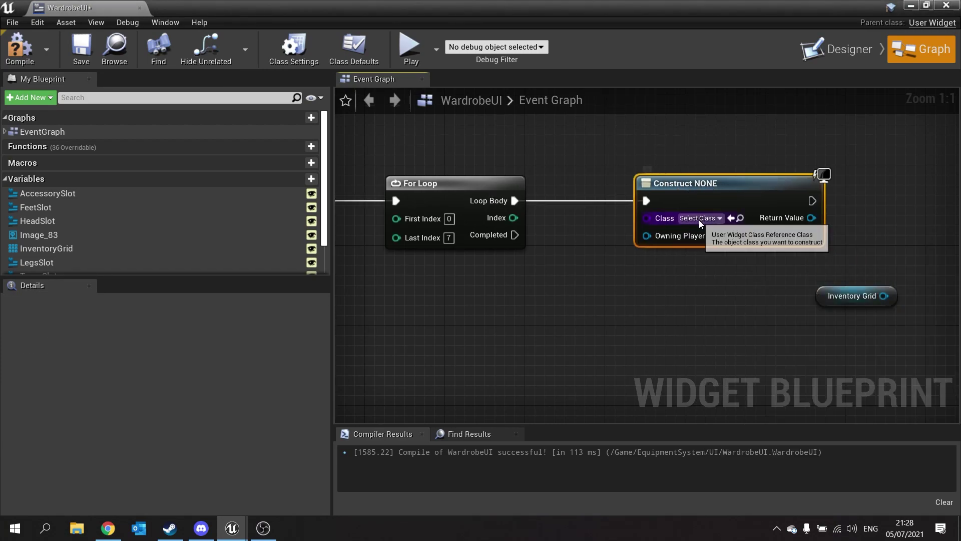
{"action": "left_click", "coordinate": [700, 219]}
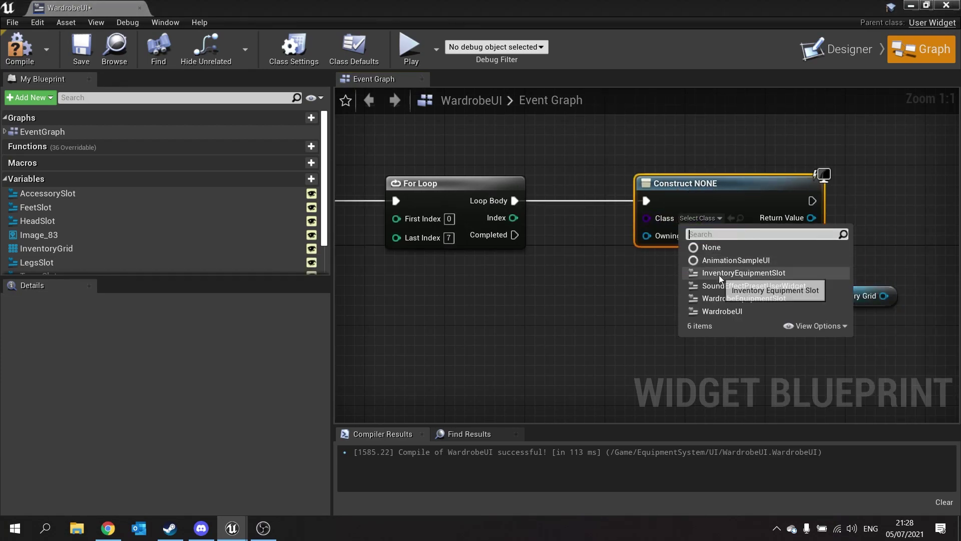
{"action": "left_click", "coordinate": [748, 276]}
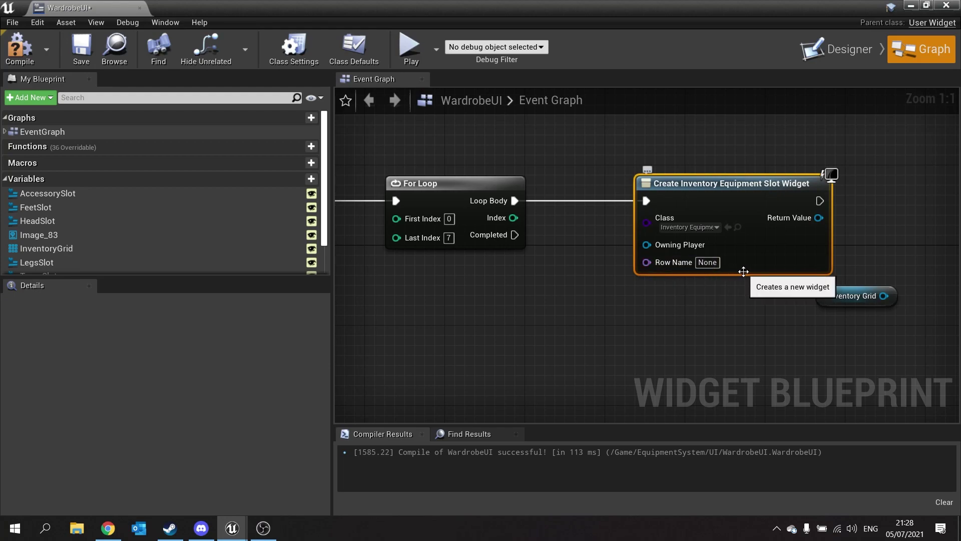
{"action": "right_click_drag", "start_coordinate": [752, 308], "coordinate": [608, 327]}
{"action": "right_click_drag", "start_coordinate": [671, 333], "coordinate": [582, 281]}
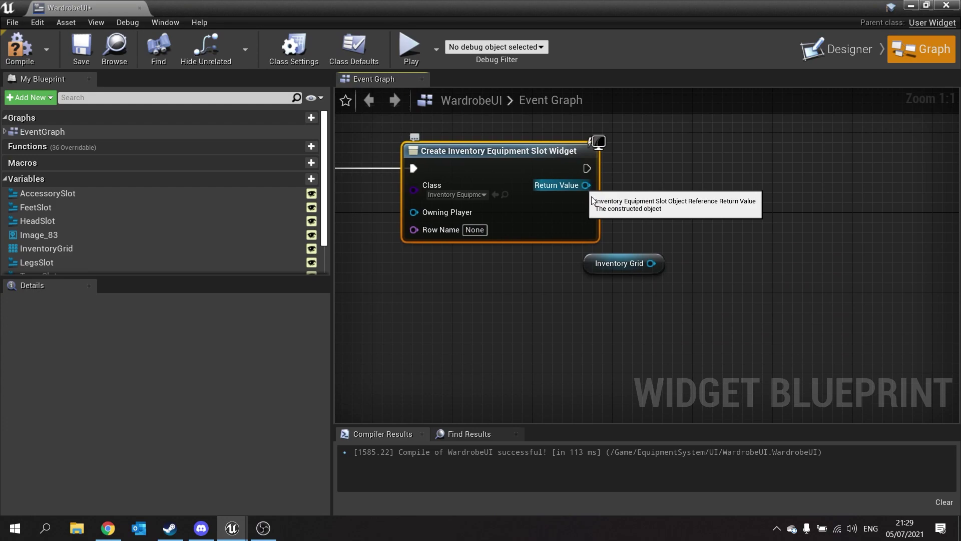
Step: Add Child to Uniform Grid on InventoryGrid after Create Widget, with the new widget as Content
{"action": "left_click_drag", "start_coordinate": [651, 263], "coordinate": [761, 149]}
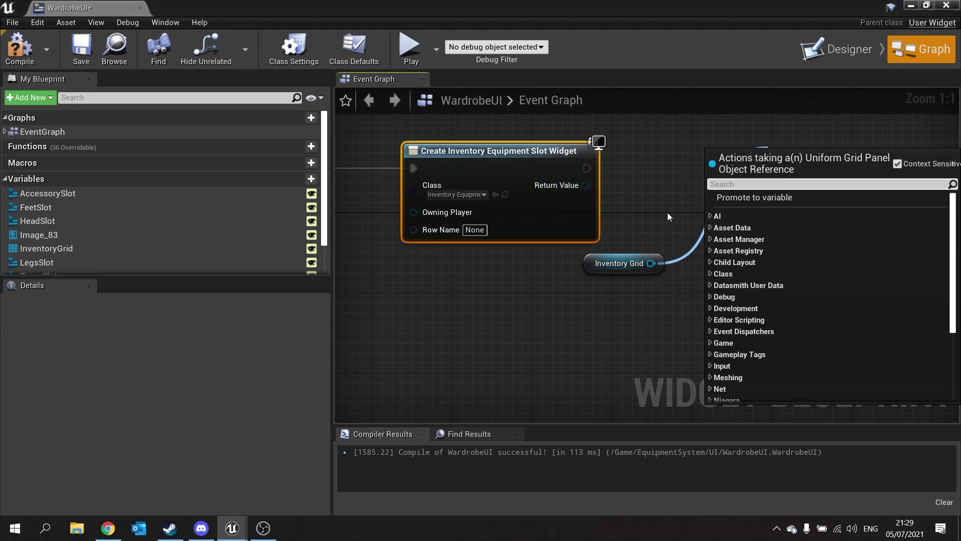
{"action": "type", "text": "add child"}
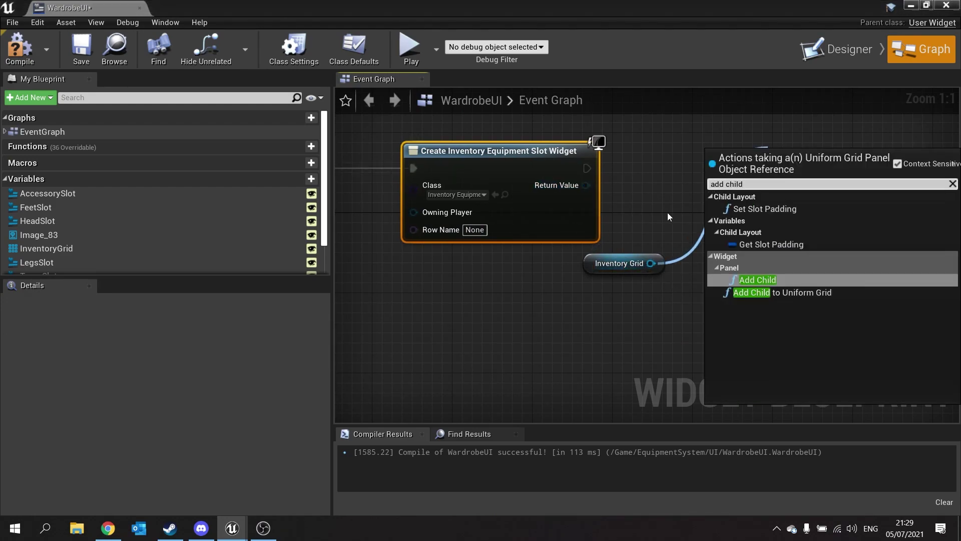
{"action": "left_click", "coordinate": [784, 293]}
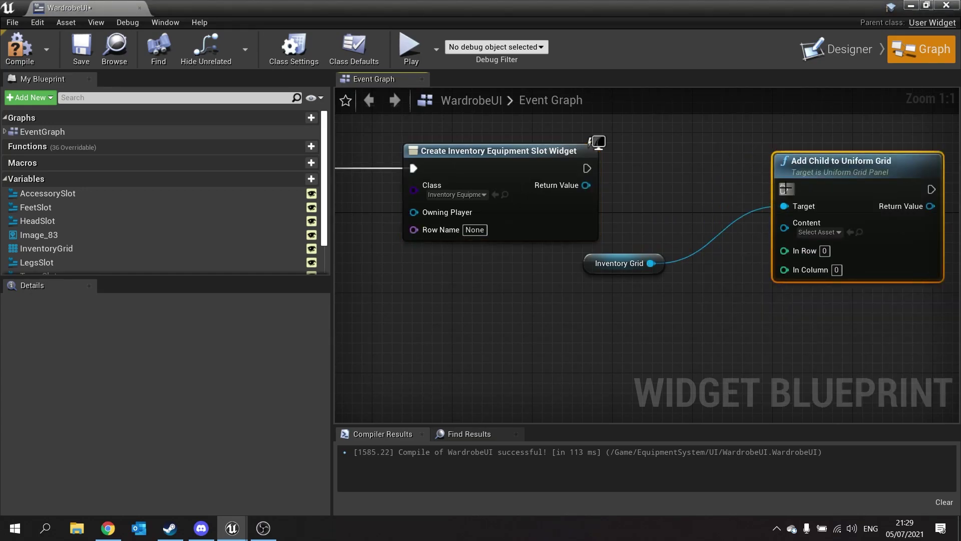
{"action": "left_click_drag", "start_coordinate": [784, 189], "coordinate": [587, 168]}
{"action": "mouse_move", "coordinate": [841, 160]}
{"action": "left_mouse_down"}
{"action": "mouse_move", "coordinate": [821, 151]}
{"action": "mouse_move", "coordinate": [837, 162]}
{"action": "left_mouse_up"}
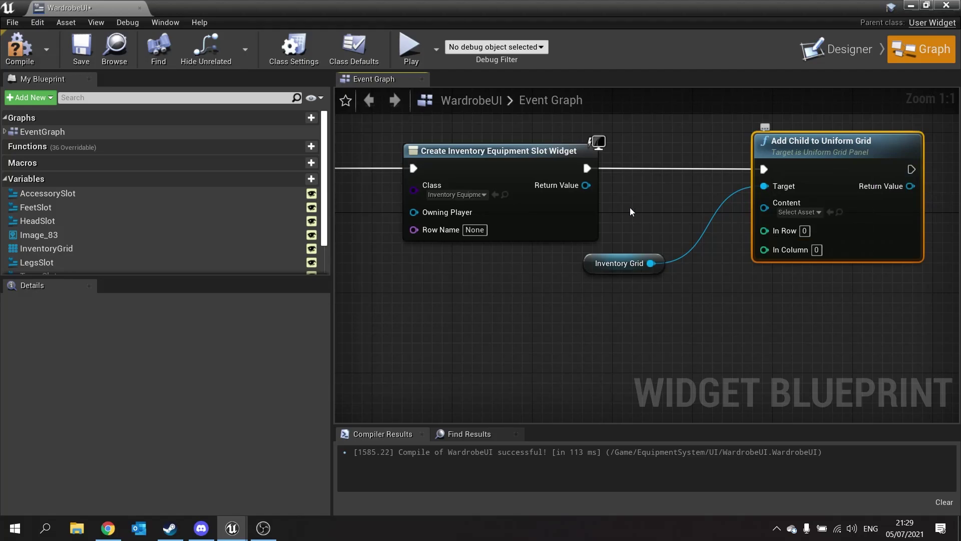
{"action": "left_click_drag", "start_coordinate": [581, 186], "coordinate": [765, 203]}
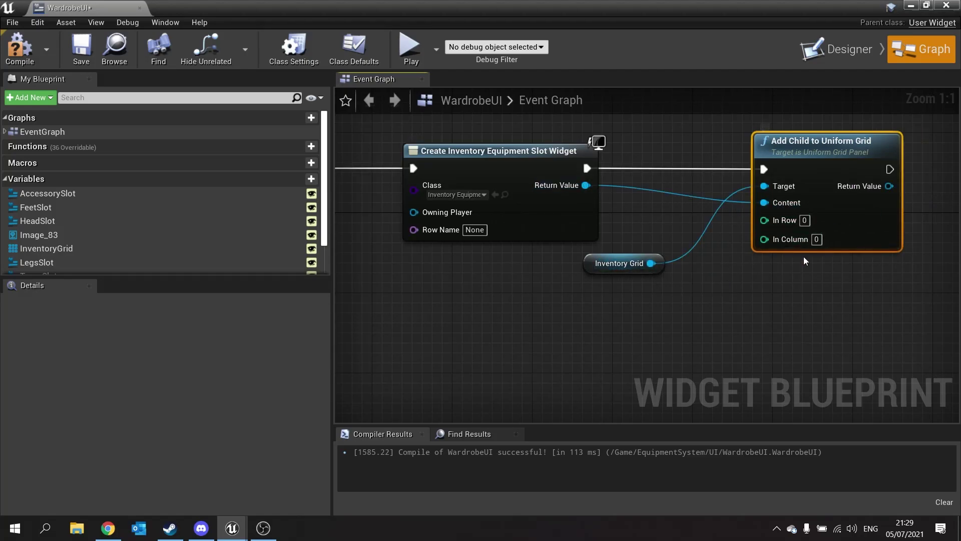
{"action": "right_click_drag", "start_coordinate": [875, 238], "coordinate": [650, 229]}
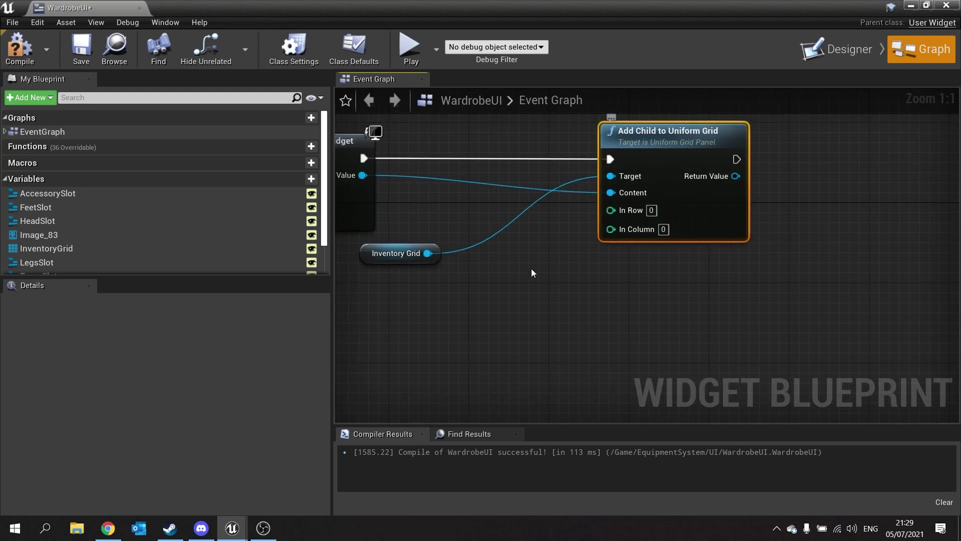
{"action": "right_click_drag", "start_coordinate": [351, 171], "coordinate": [446, 179]}
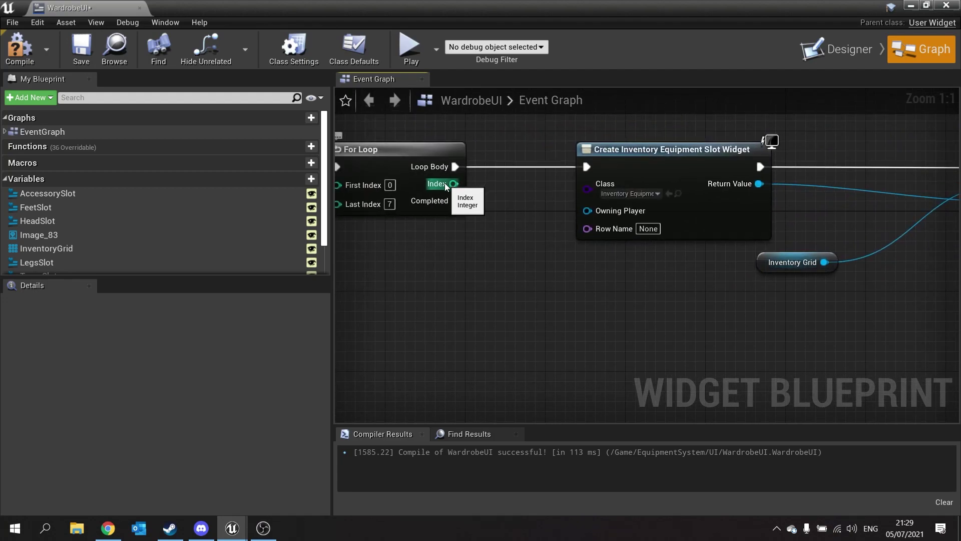
Step: Feed the loop Index through an int / int node into Add Child's In Row
{"action": "left_click_drag", "start_coordinate": [444, 184], "coordinate": [637, 340]}
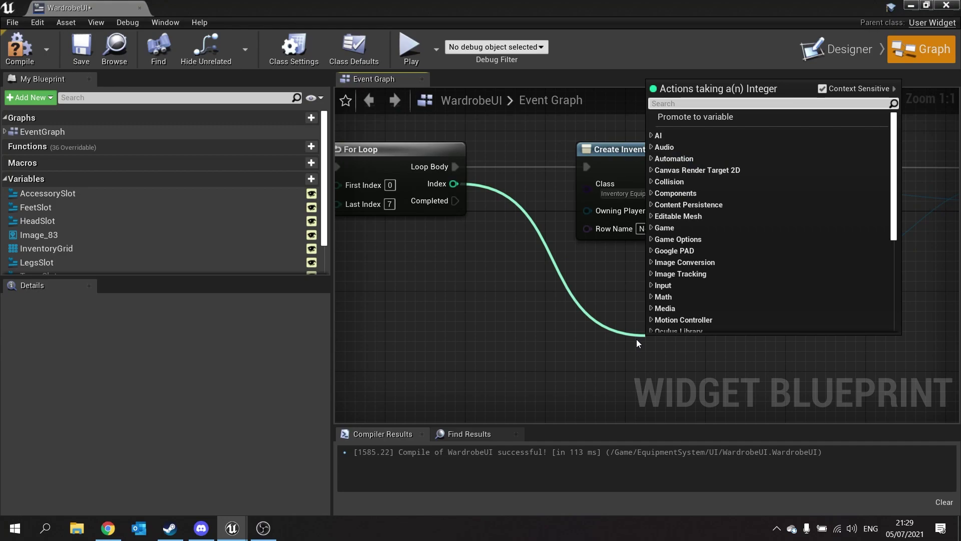
{"action": "type", "text": "/"}
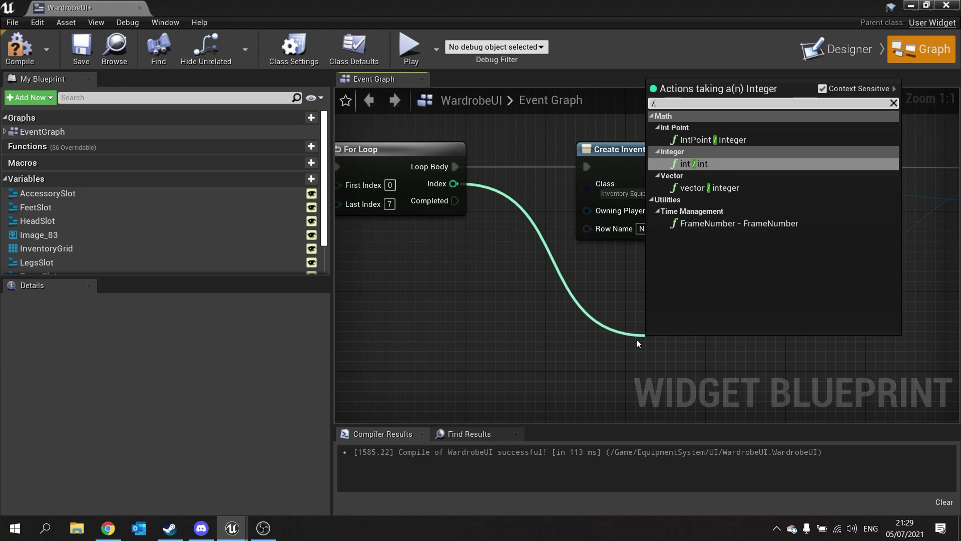
{"action": "left_click", "coordinate": [693, 164]}
{"action": "left_click_drag", "start_coordinate": [669, 312], "coordinate": [659, 331]}
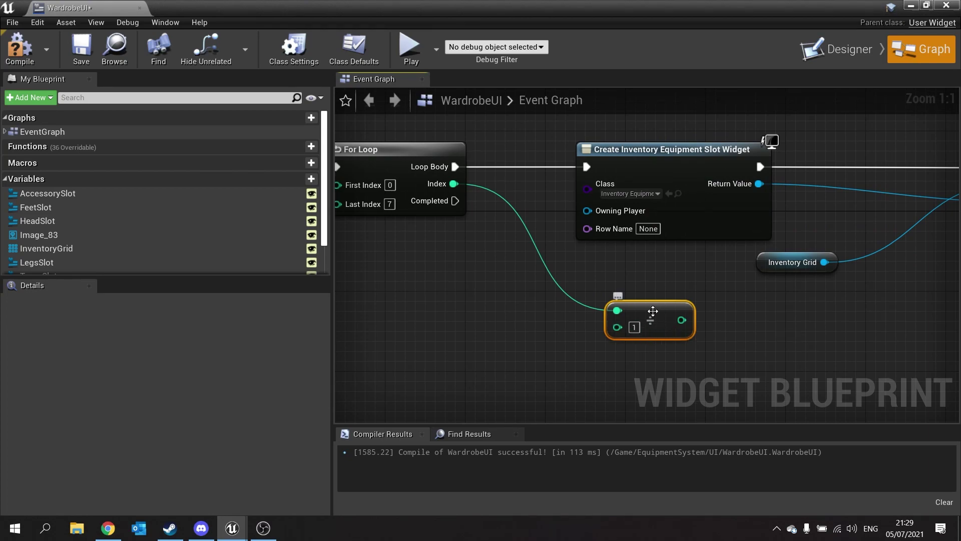
{"action": "right_click_drag", "start_coordinate": [772, 325], "coordinate": [610, 318]}
{"action": "left_click_drag", "start_coordinate": [519, 312], "coordinate": [847, 209]}
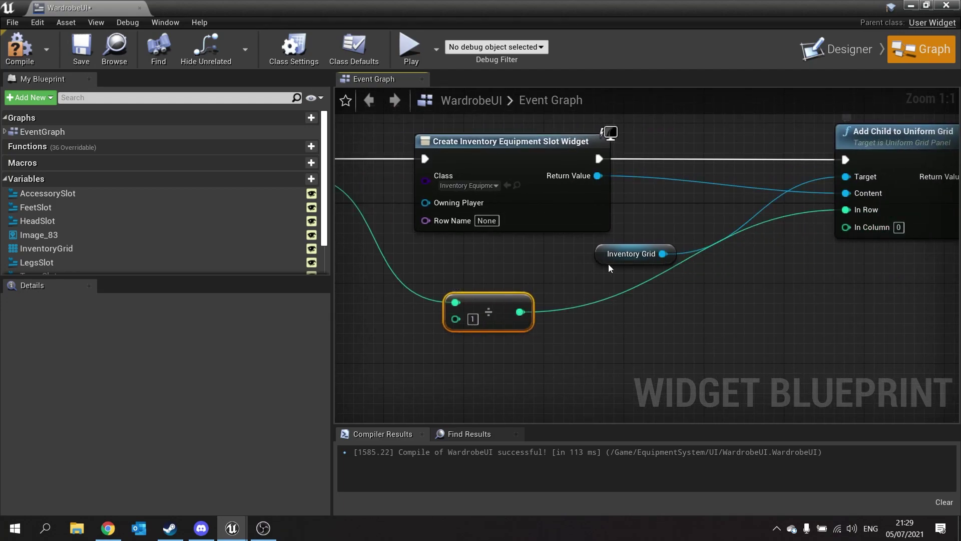
{"action": "left_click_drag", "start_coordinate": [494, 316], "coordinate": [583, 296]}
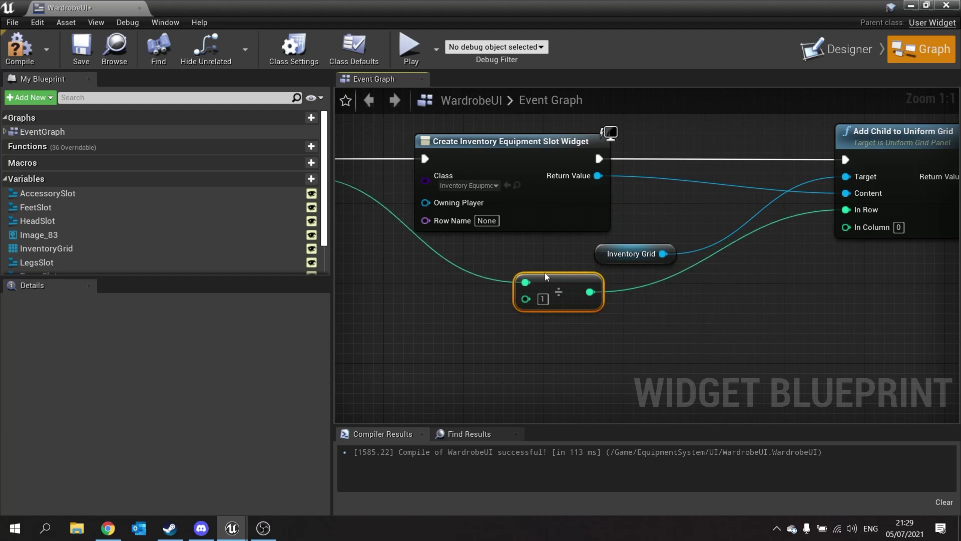
{"action": "right_click_drag", "start_coordinate": [350, 210], "coordinate": [517, 201]}
{"action": "left_click_drag", "start_coordinate": [458, 166], "coordinate": [669, 335]}
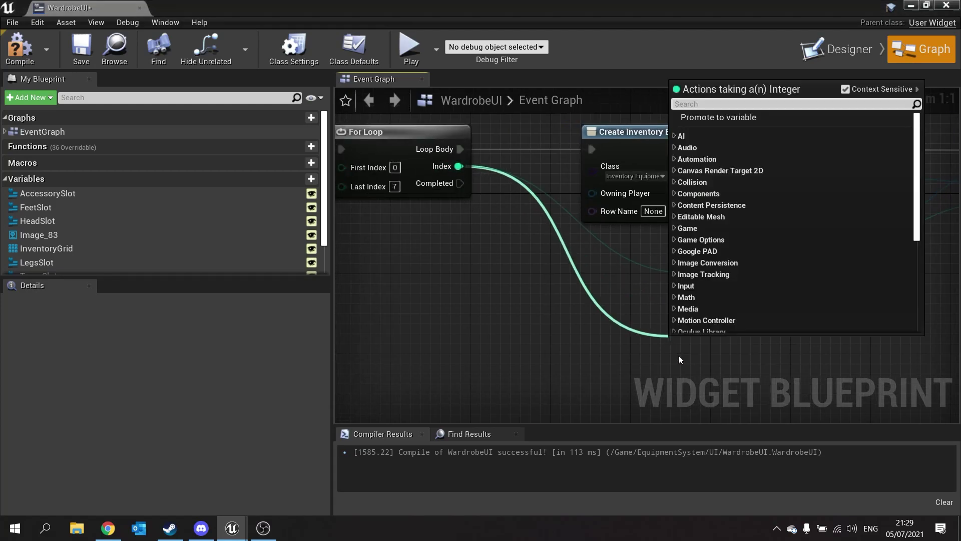
Step: Add a modulo (%) node on the loop Index and wire its result into Add Child's In Column
{"action": "type", "text": "%"}
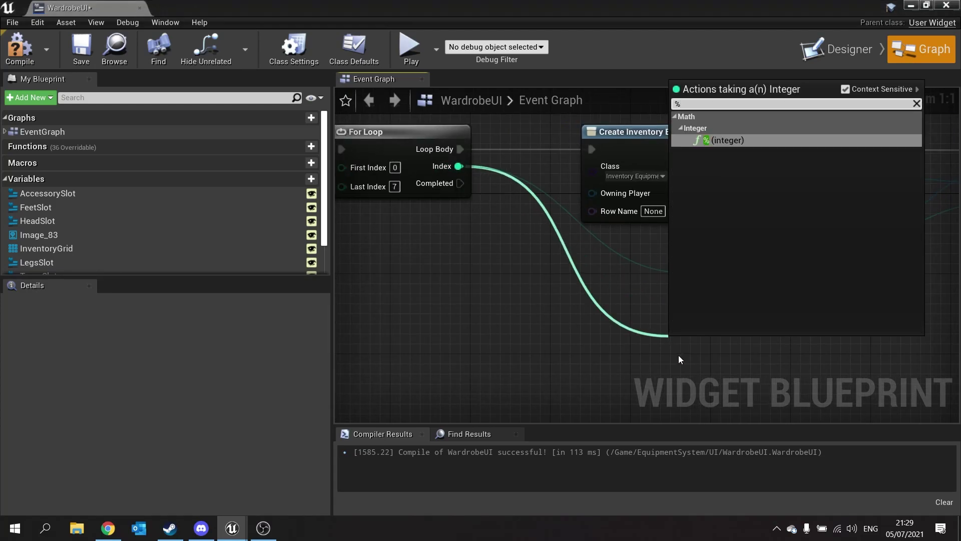
{"action": "key", "text": "Return"}
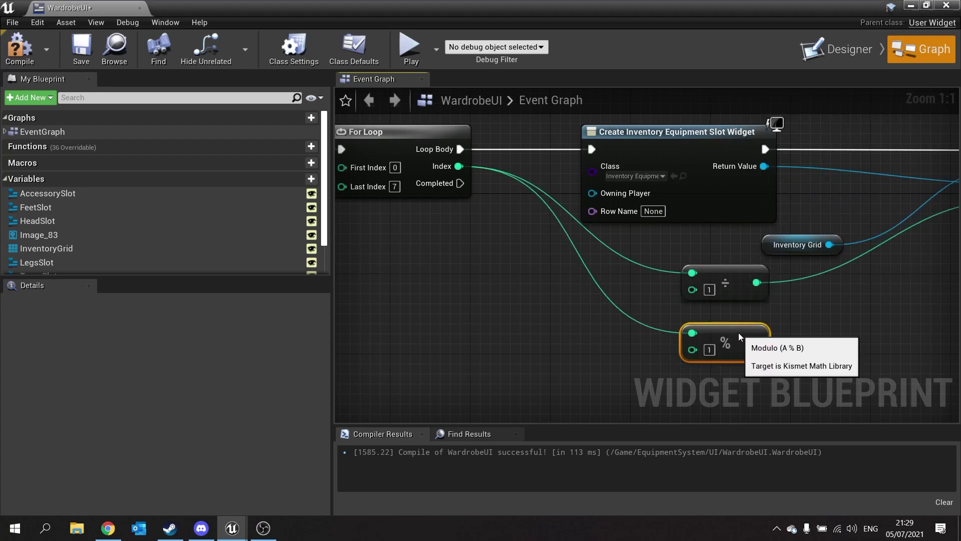
{"action": "right_click_drag", "start_coordinate": [760, 349], "coordinate": [558, 352]}
{"action": "left_click_drag", "start_coordinate": [554, 346], "coordinate": [812, 221]}
{"action": "right_click_drag", "start_coordinate": [488, 240], "coordinate": [629, 242]}
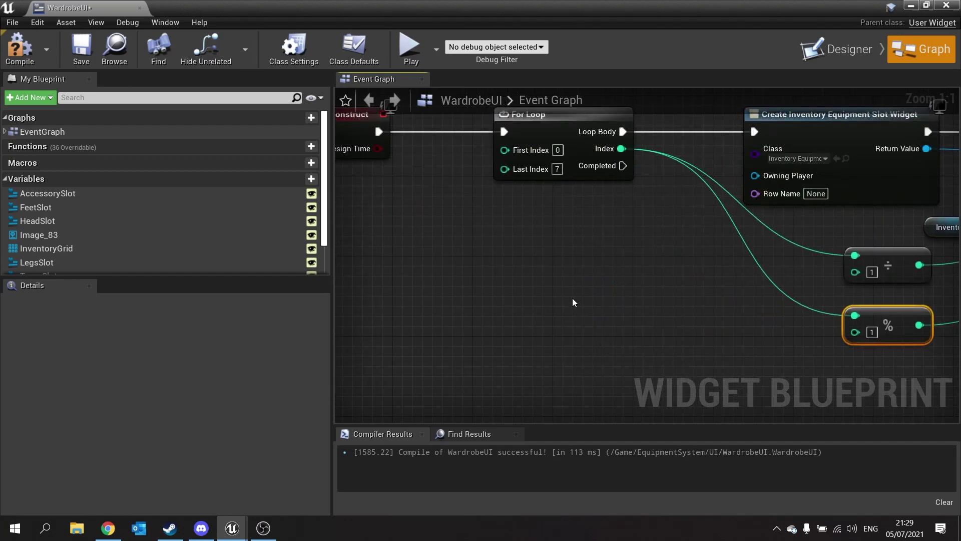
{"action": "right_click_drag", "start_coordinate": [623, 295], "coordinate": [502, 253]}
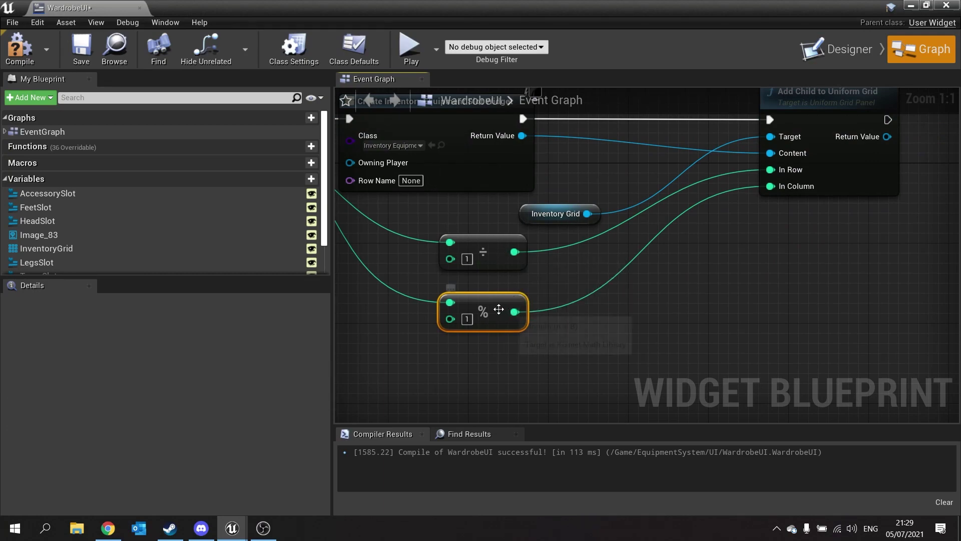
Step: Set the divisor of both the Division and Modulo nodes to 4
{"action": "left_click", "coordinate": [467, 258]}
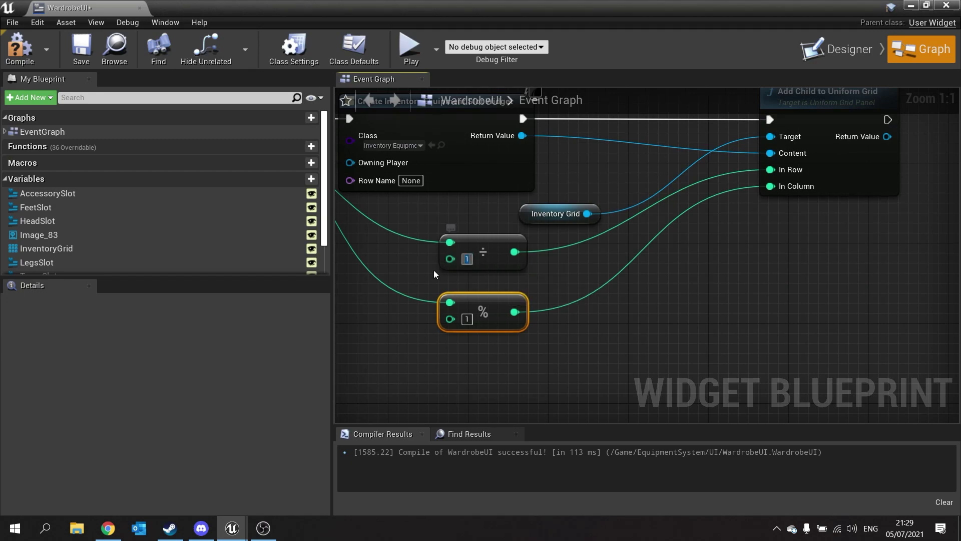
{"action": "type", "text": "4"}
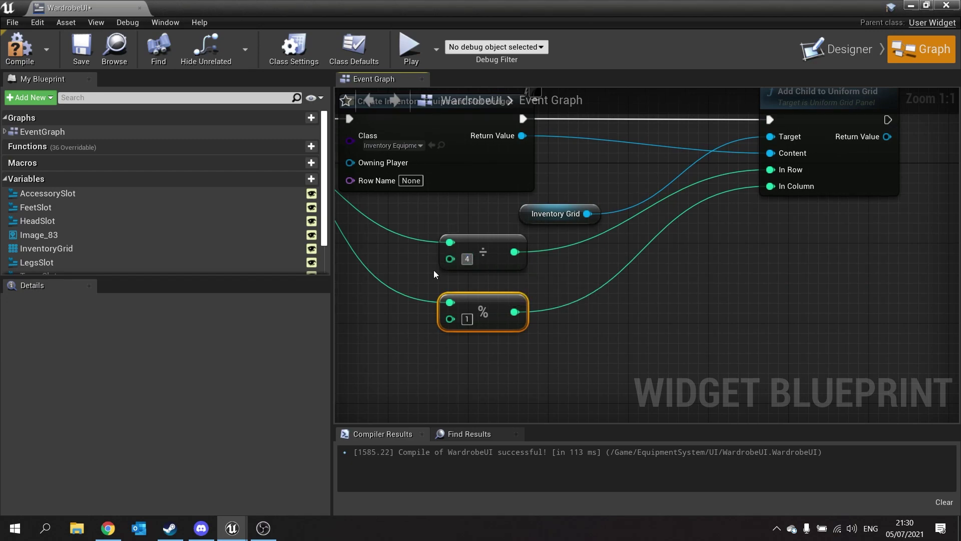
{"action": "left_click", "coordinate": [467, 319]}
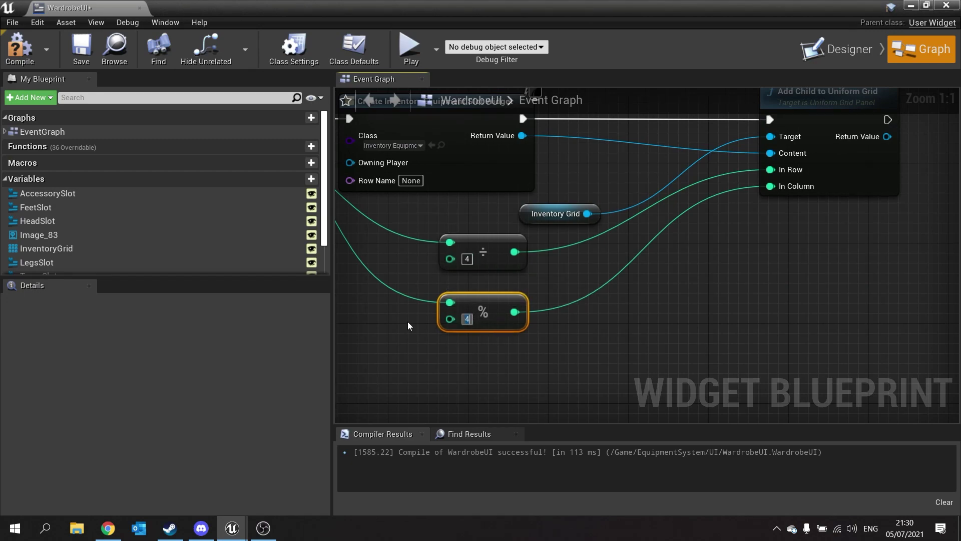
{"action": "left_click", "coordinate": [491, 262]}
{"action": "left_click", "coordinate": [498, 317]}
{"action": "right_click_drag", "start_coordinate": [645, 278], "coordinate": [884, 312]}
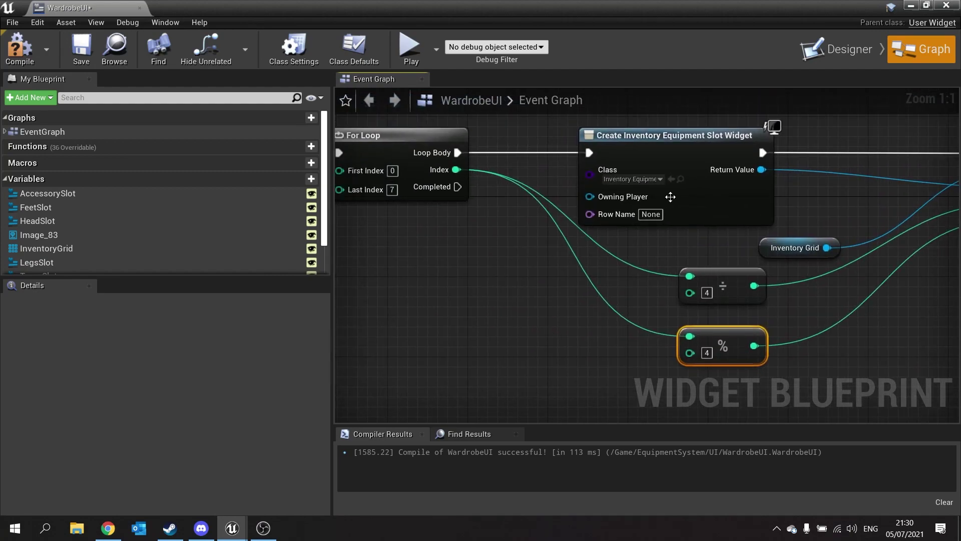
{"action": "mouse_move", "coordinate": [674, 251]}
{"action": "right_mouse_down"}
{"action": "mouse_move", "coordinate": [610, 271]}
{"action": "mouse_move", "coordinate": [663, 246]}
{"action": "right_mouse_up"}
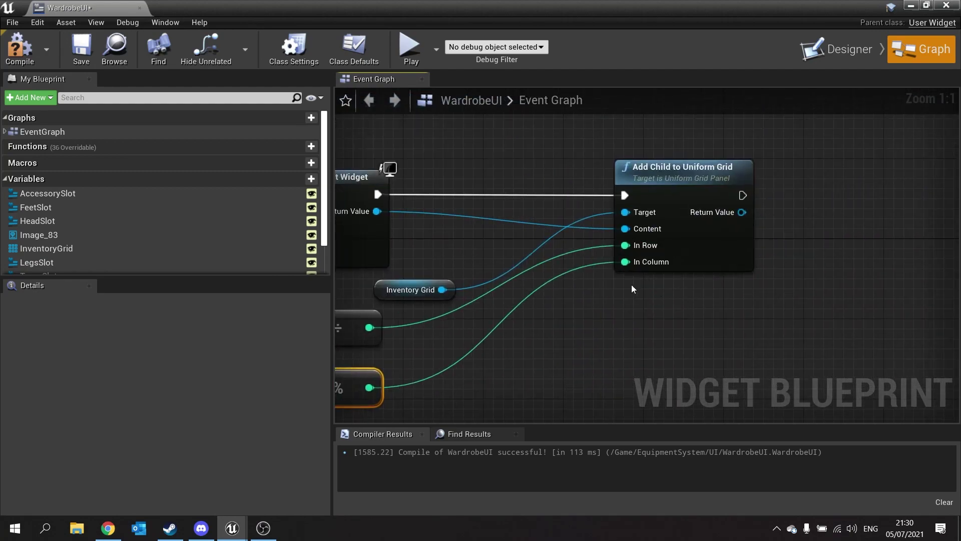
Step: Compile and save the WardrobeUI blueprint
{"action": "left_click", "coordinate": [19, 48]}
{"action": "left_click", "coordinate": [94, 53]}
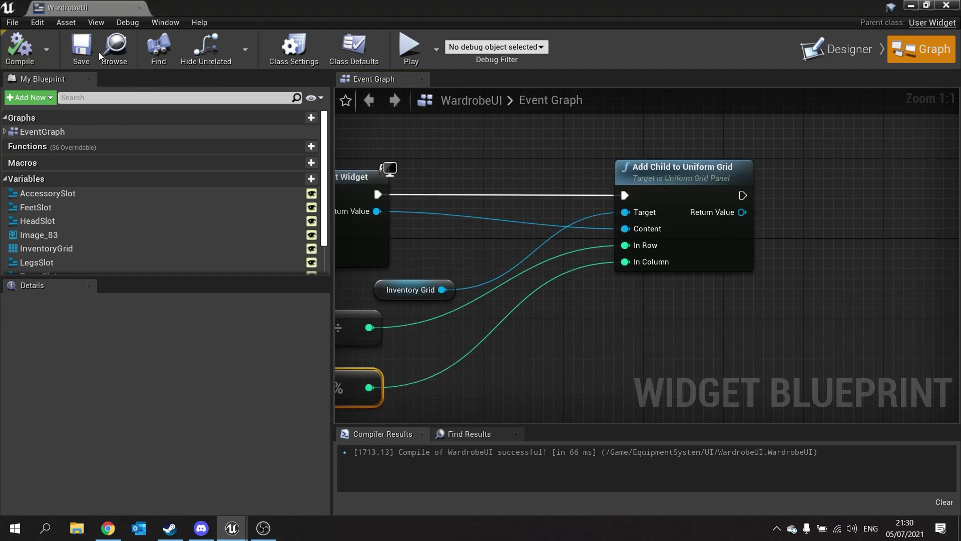
{"action": "right_click_drag", "start_coordinate": [361, 235], "coordinate": [666, 232]}
{"action": "right_click_drag", "start_coordinate": [395, 220], "coordinate": [665, 218]}
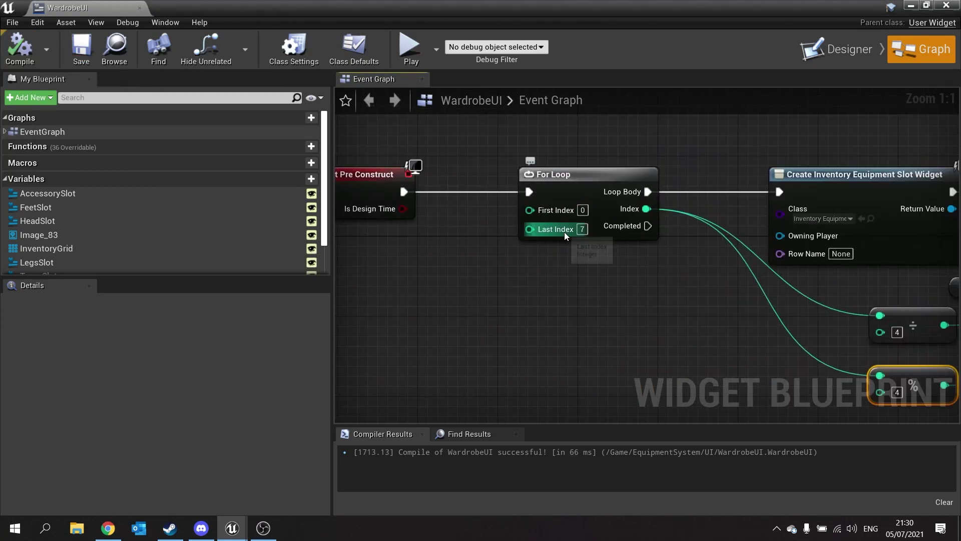
Step: Switch to the Designer view and frame the eight-slot inventory grid in two rows of four
{"action": "left_click", "coordinate": [837, 54]}
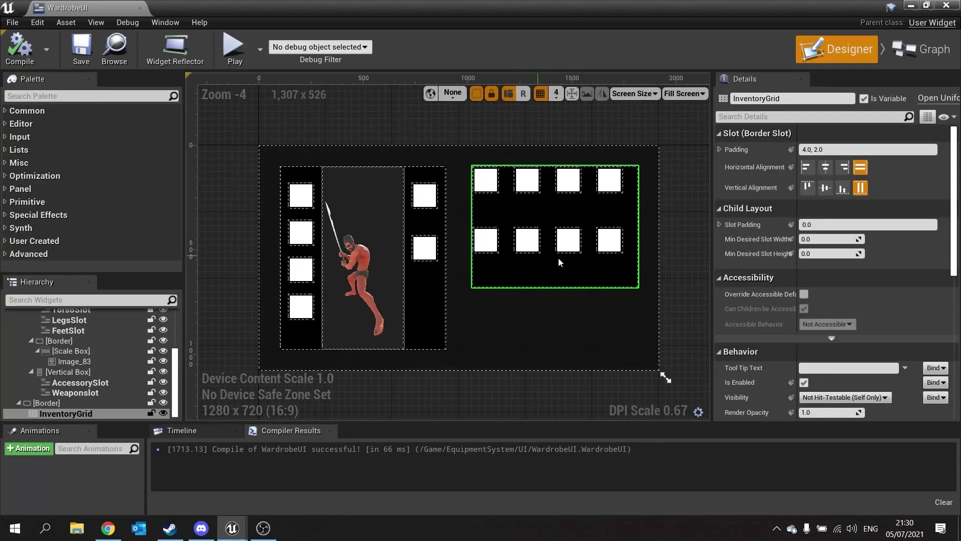
{"action": "scroll", "coordinate": [568, 241], "scroll_direction": "up", "scroll_amount": 2}
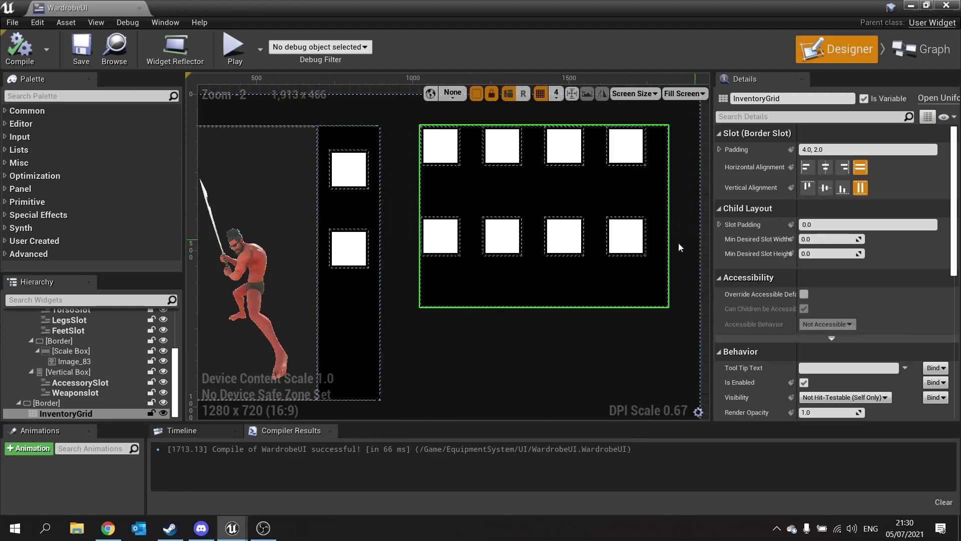
{"action": "left_click", "coordinate": [918, 53]}
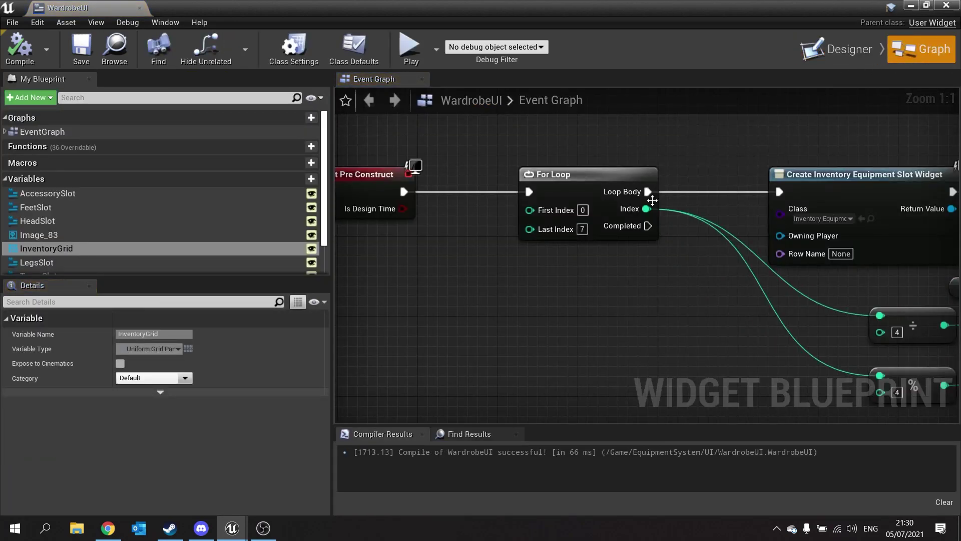
{"action": "left_click", "coordinate": [853, 53]}
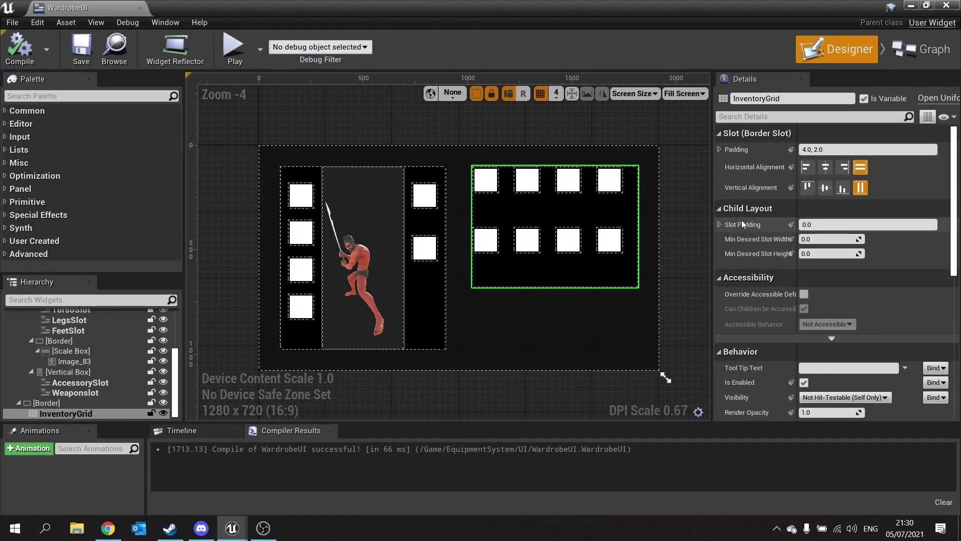
{"action": "right_click_drag", "start_coordinate": [666, 290], "coordinate": [624, 275]}
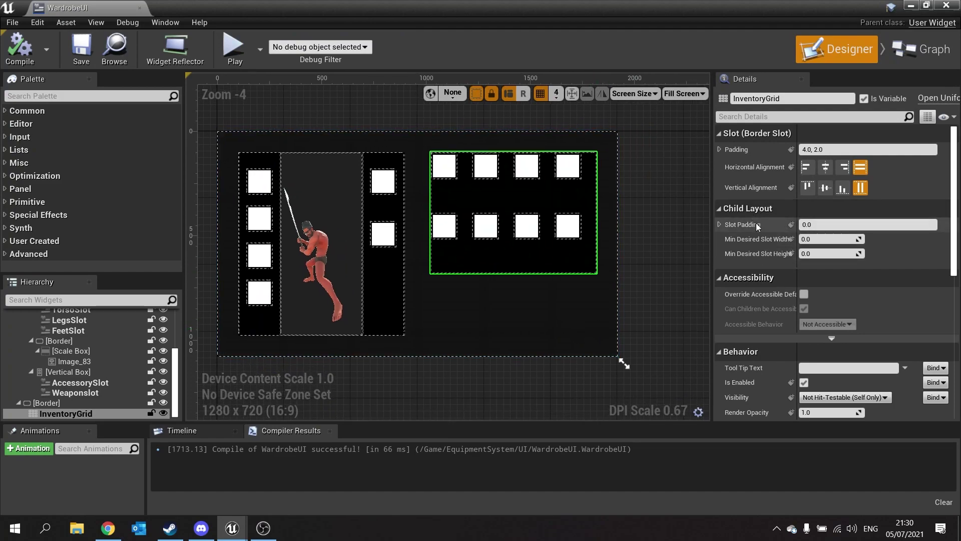
Step: Set the InventoryGrid slot padding to 30 after trying 20 and 50
{"action": "left_click", "coordinate": [826, 225]}
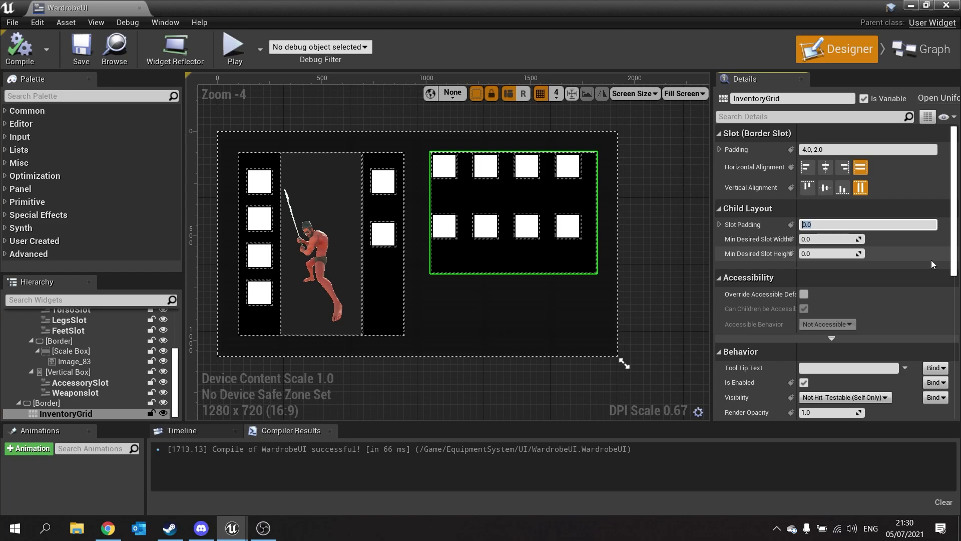
{"action": "type", "text": "20"}
{"action": "key", "text": "Return"}
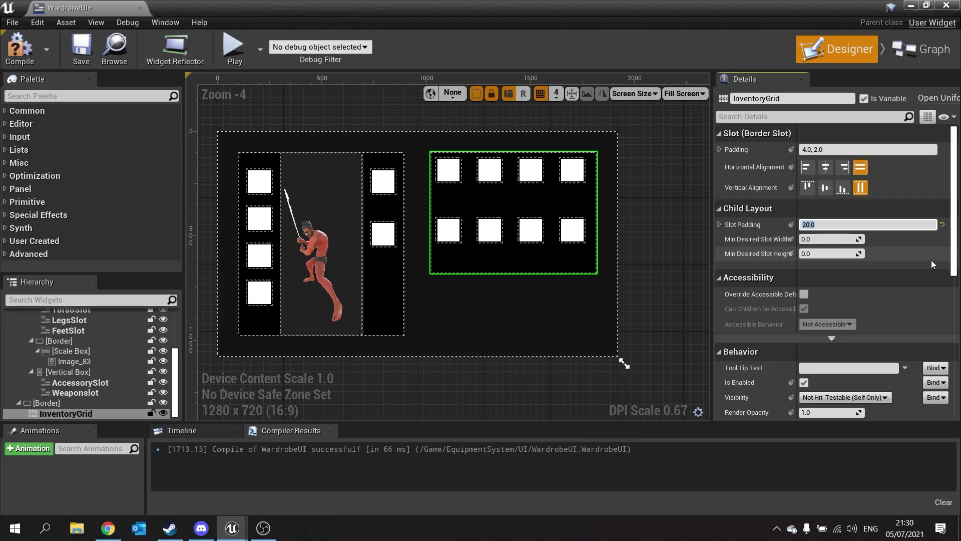
{"action": "type", "text": "30"}
{"action": "key", "text": "Return"}
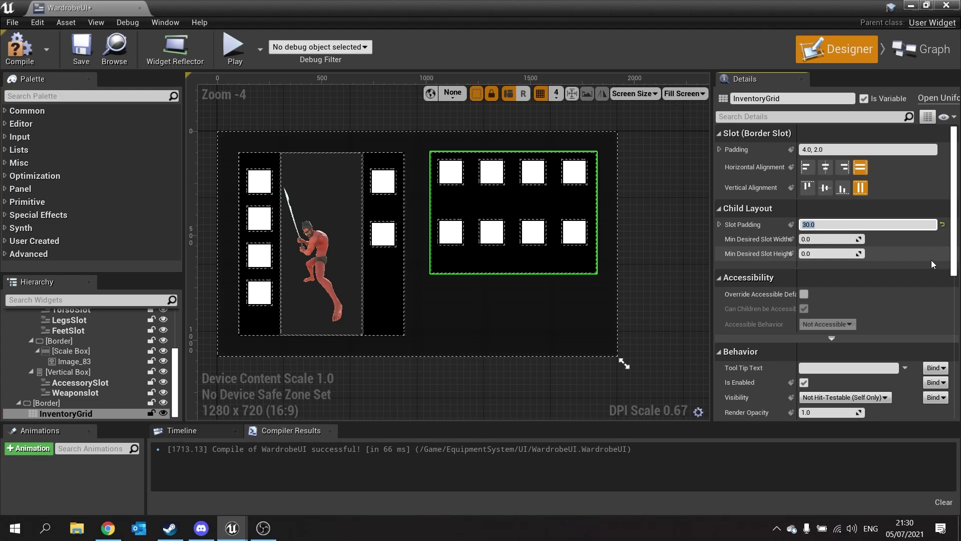
{"action": "type", "text": "50"}
{"action": "key", "text": "Return"}
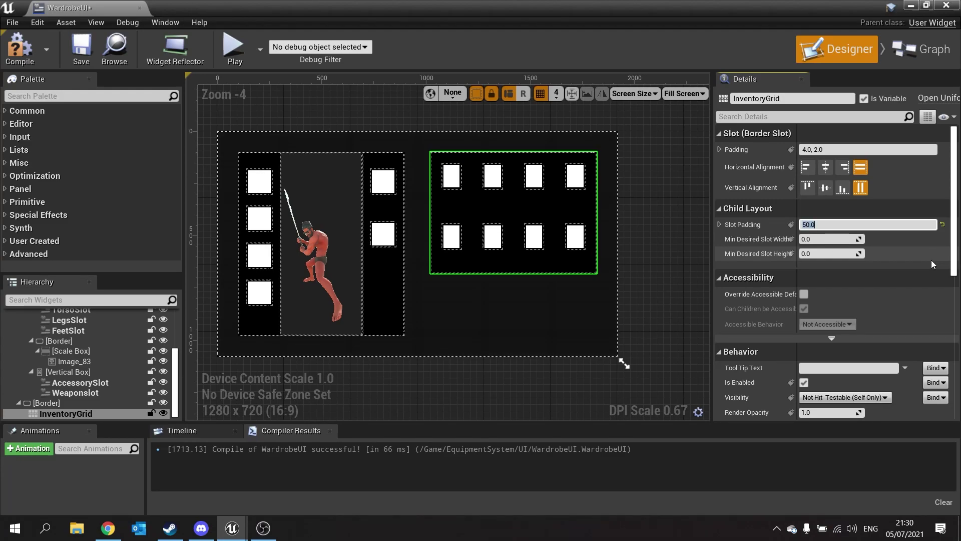
{"action": "type", "text": "30"}
{"action": "key", "text": "Return"}
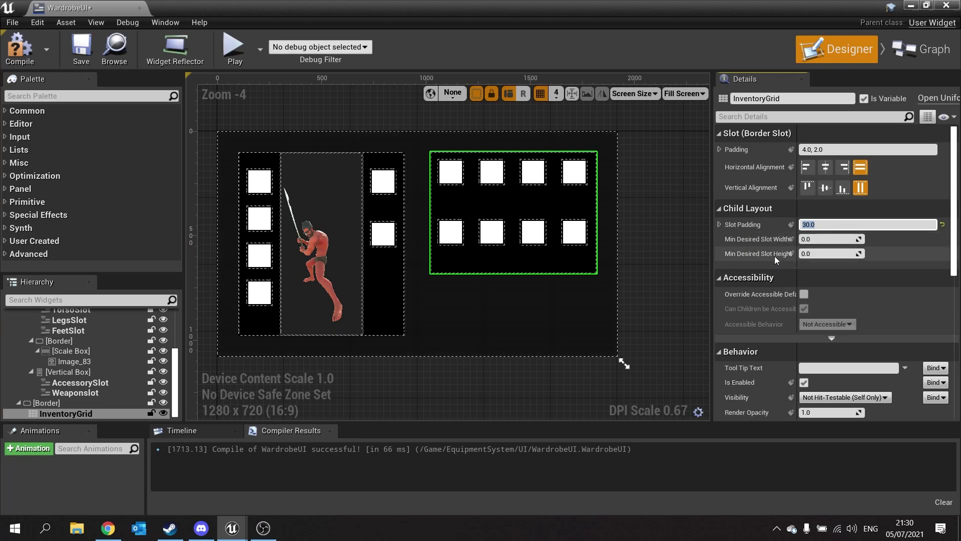
Step: Give grid slots a minimum desired width and height of 128, then compile
{"action": "left_click", "coordinate": [842, 240]}
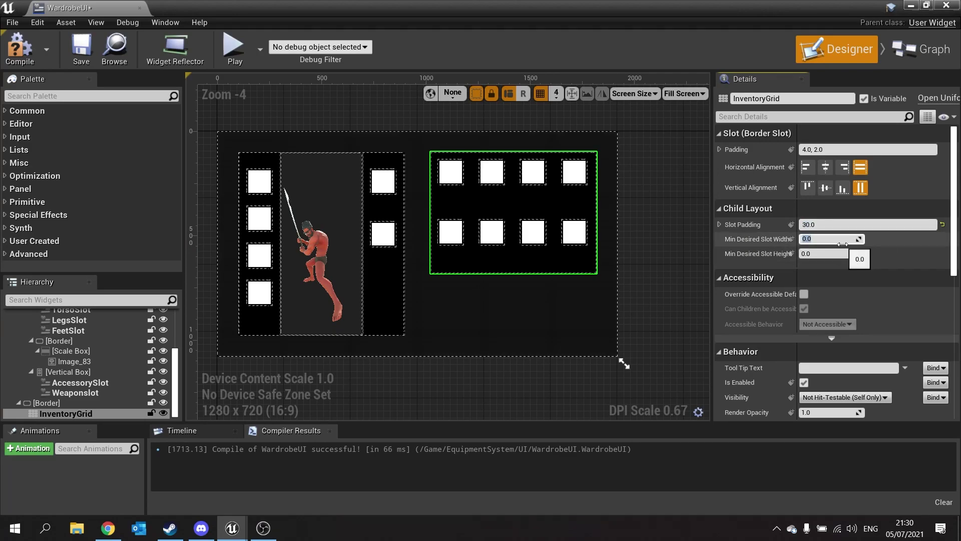
{"action": "type", "text": "128"}
{"action": "key", "text": "Tab"}
{"action": "type", "text": "12"}
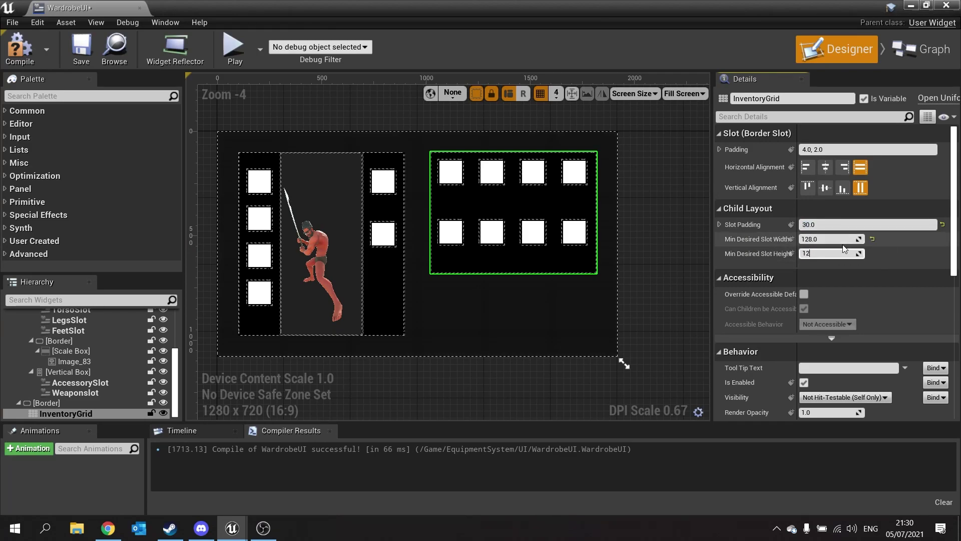
{"action": "key", "text": "Return"}
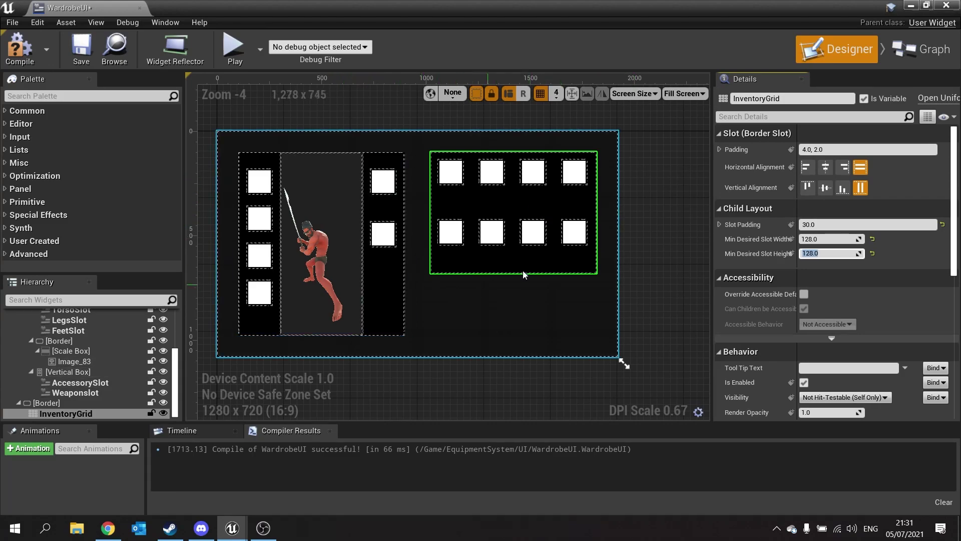
{"action": "left_click", "coordinate": [647, 209]}
{"action": "left_click", "coordinate": [608, 231]}
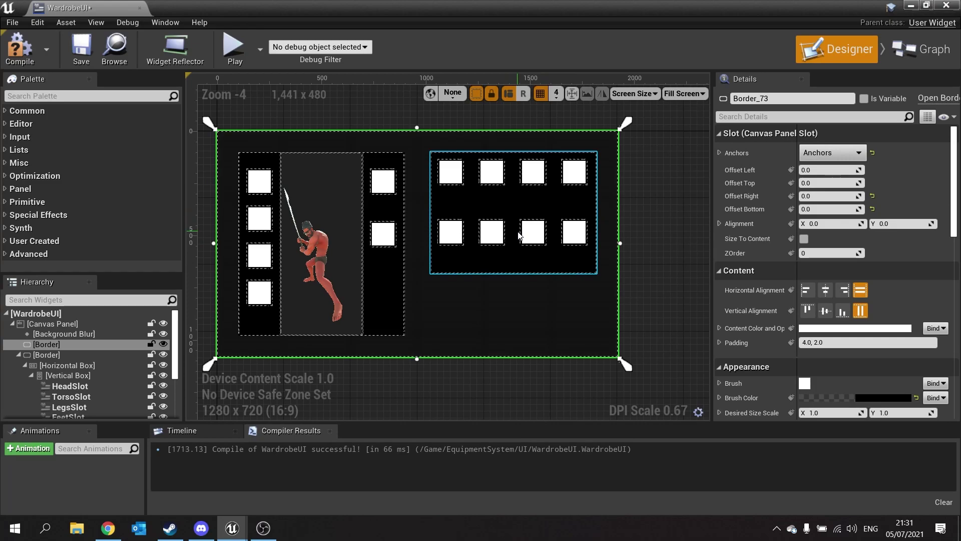
{"action": "left_click", "coordinate": [19, 48]}
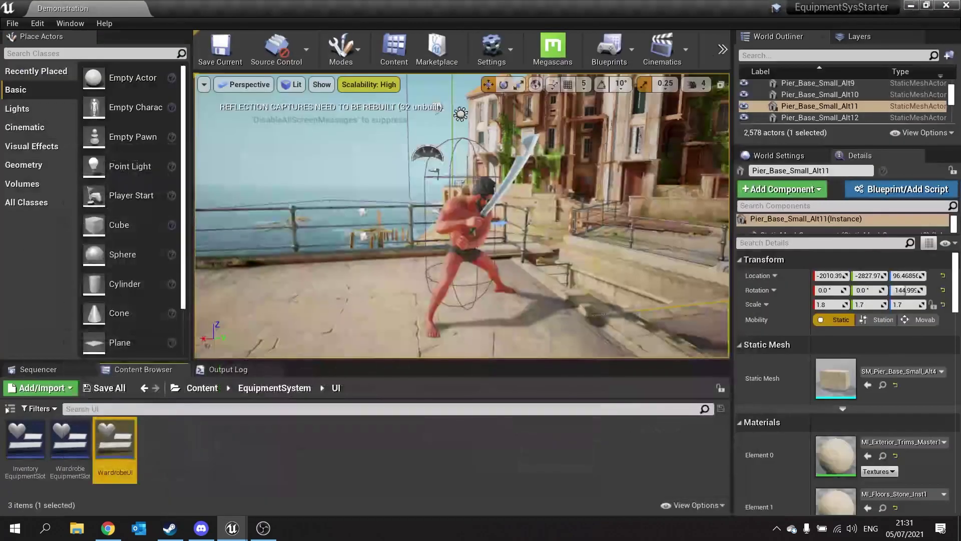
Step: Play the level in the editor to view the WardrobeUI with its 4x2 inventory grid
{"action": "left_click", "coordinate": [723, 49]}
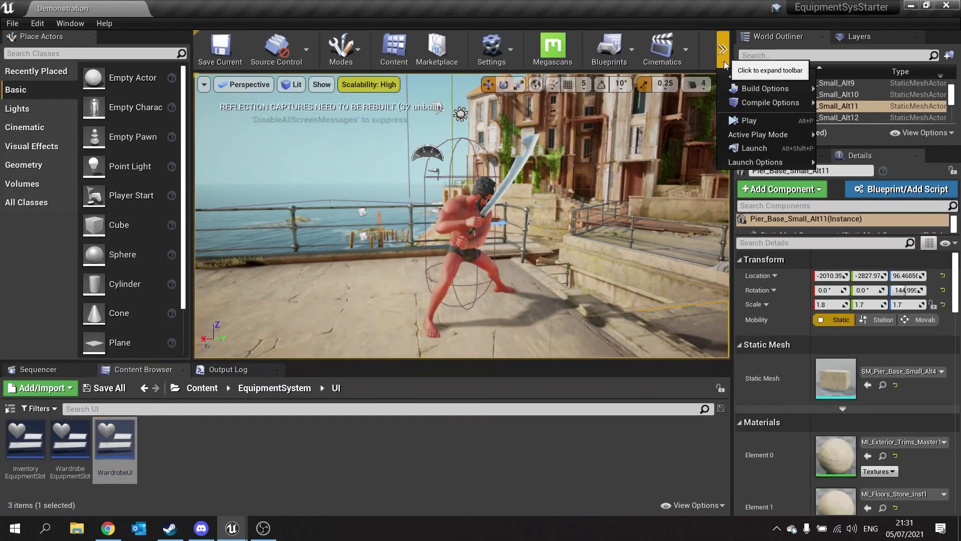
{"action": "left_click", "coordinate": [745, 116]}
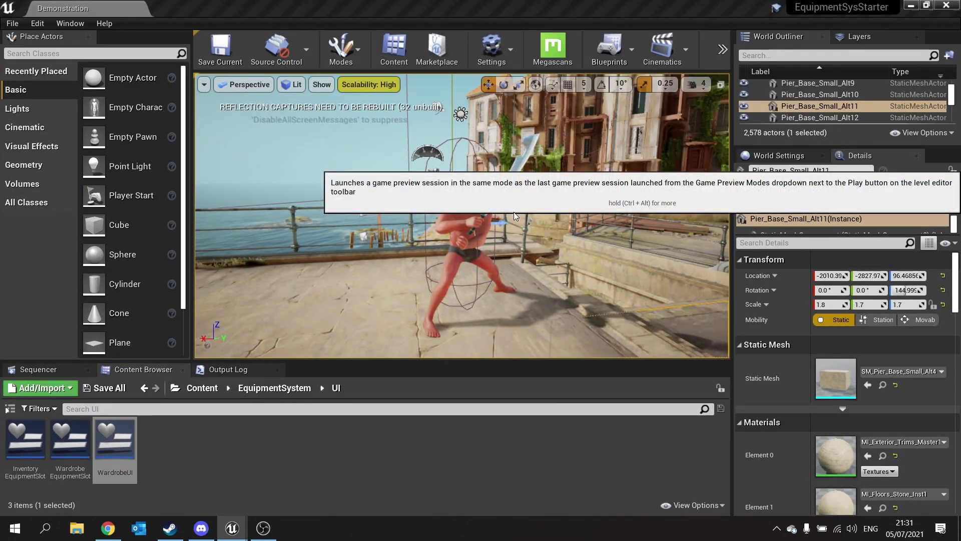
{"action": "key", "text": "i"}
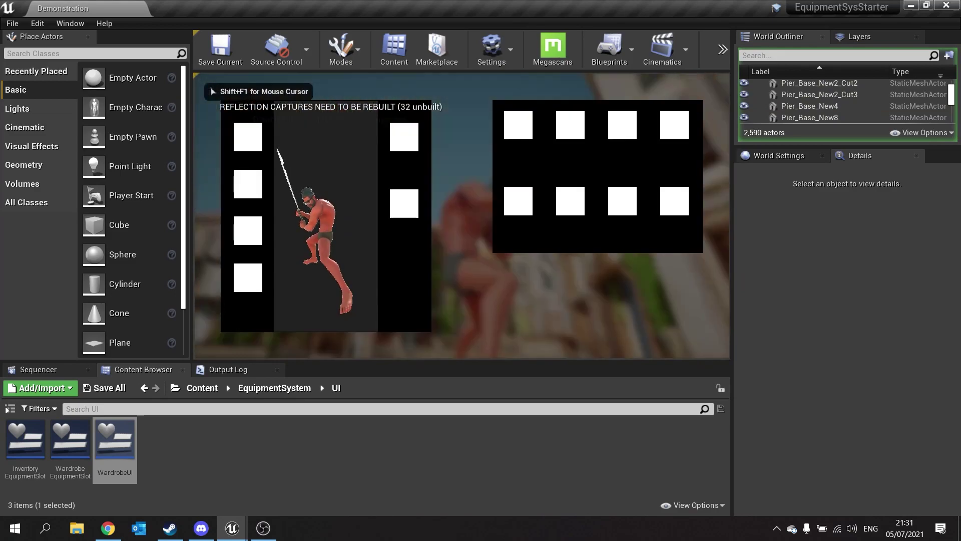